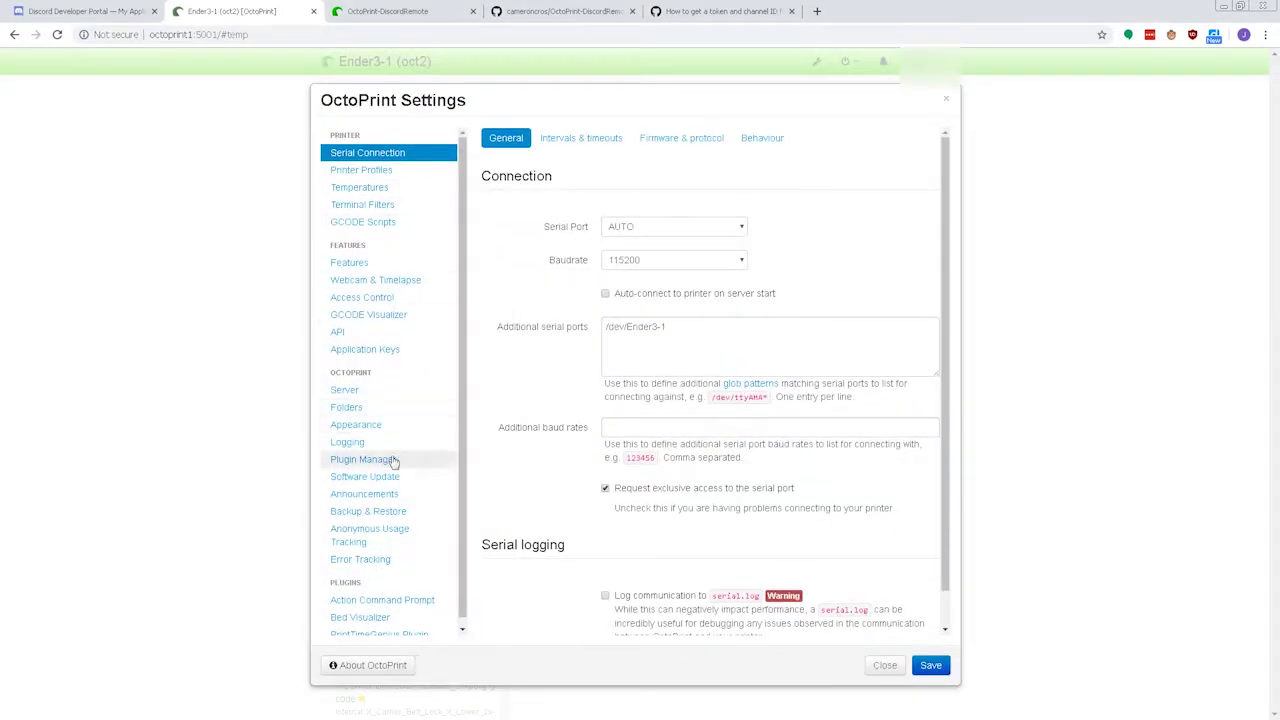
Open the Plugin Manager page in Settings and its Get More plugin browser.
left_click(390, 460)
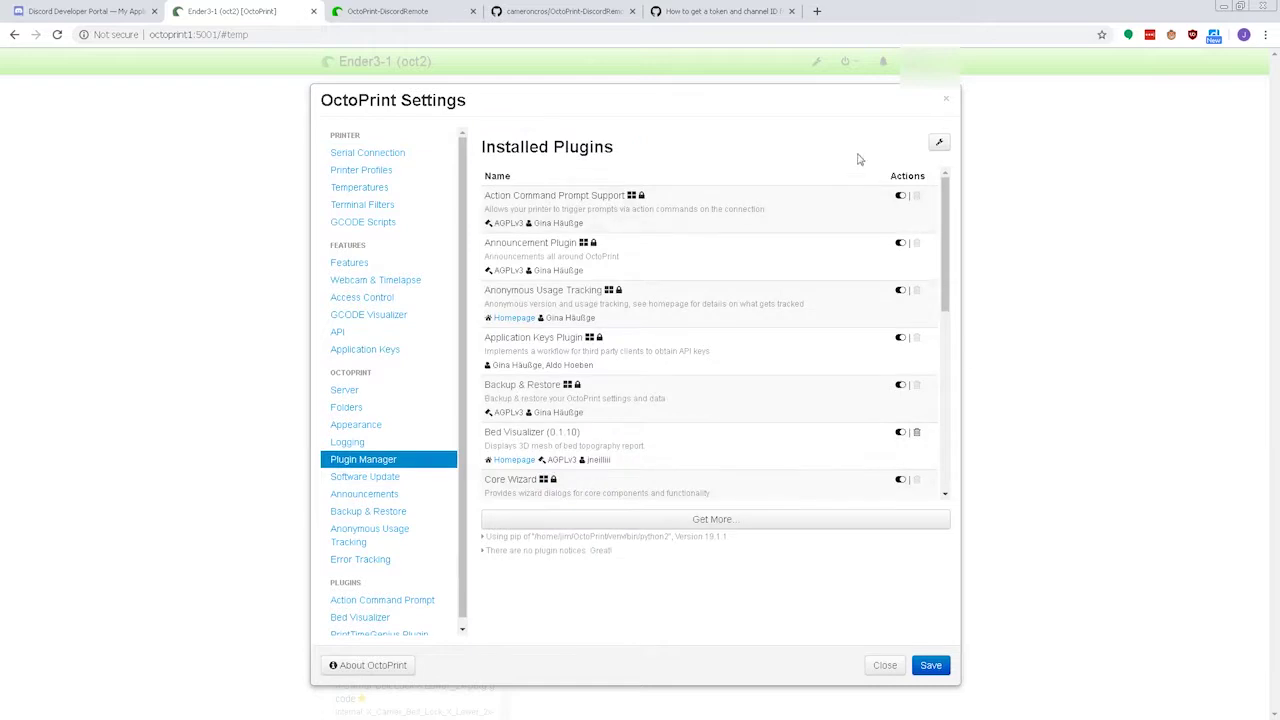
left_click(767, 520)
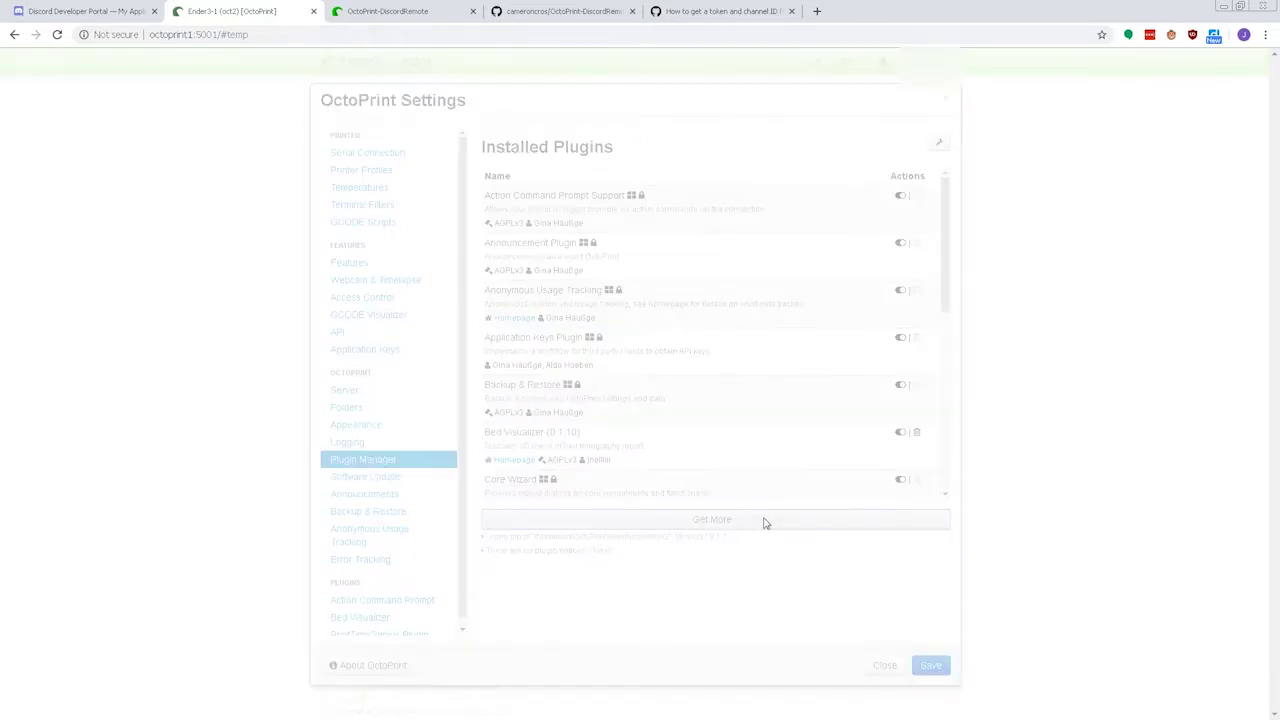
Search the plugin repository for 'discord' and install OctoPrint-DiscordRemote.
left_click(598, 227)
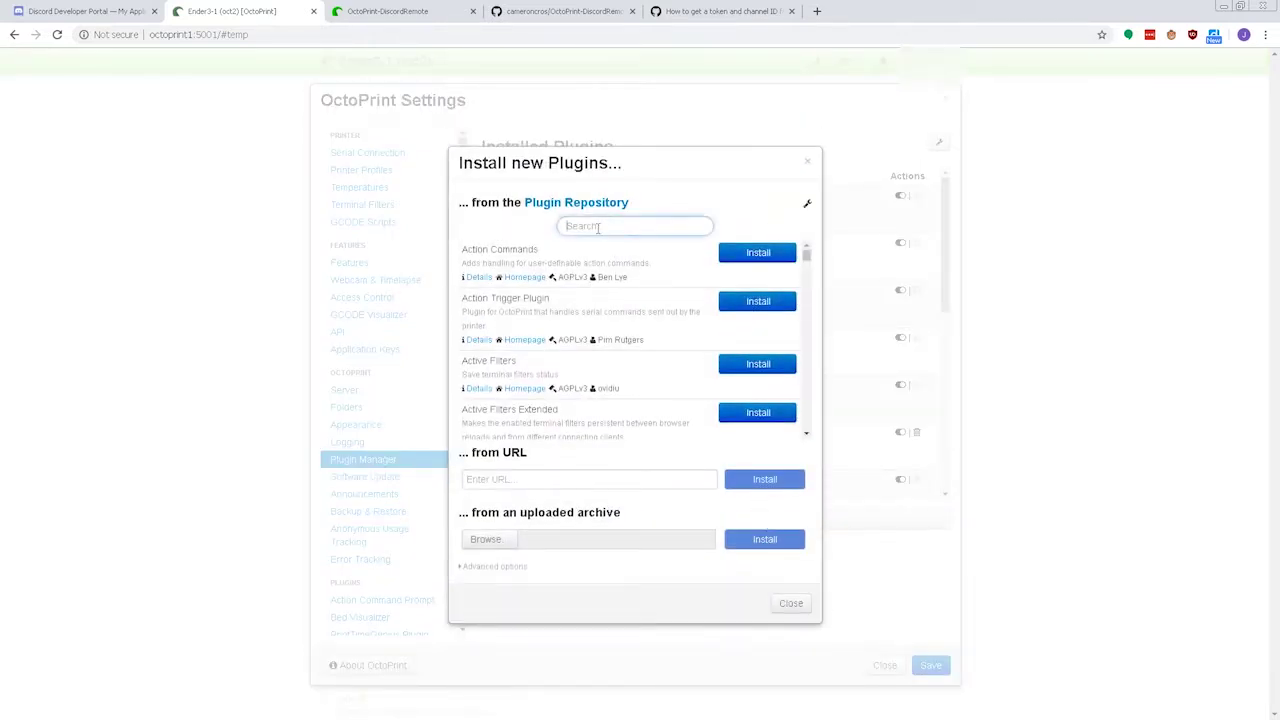
type("discor")
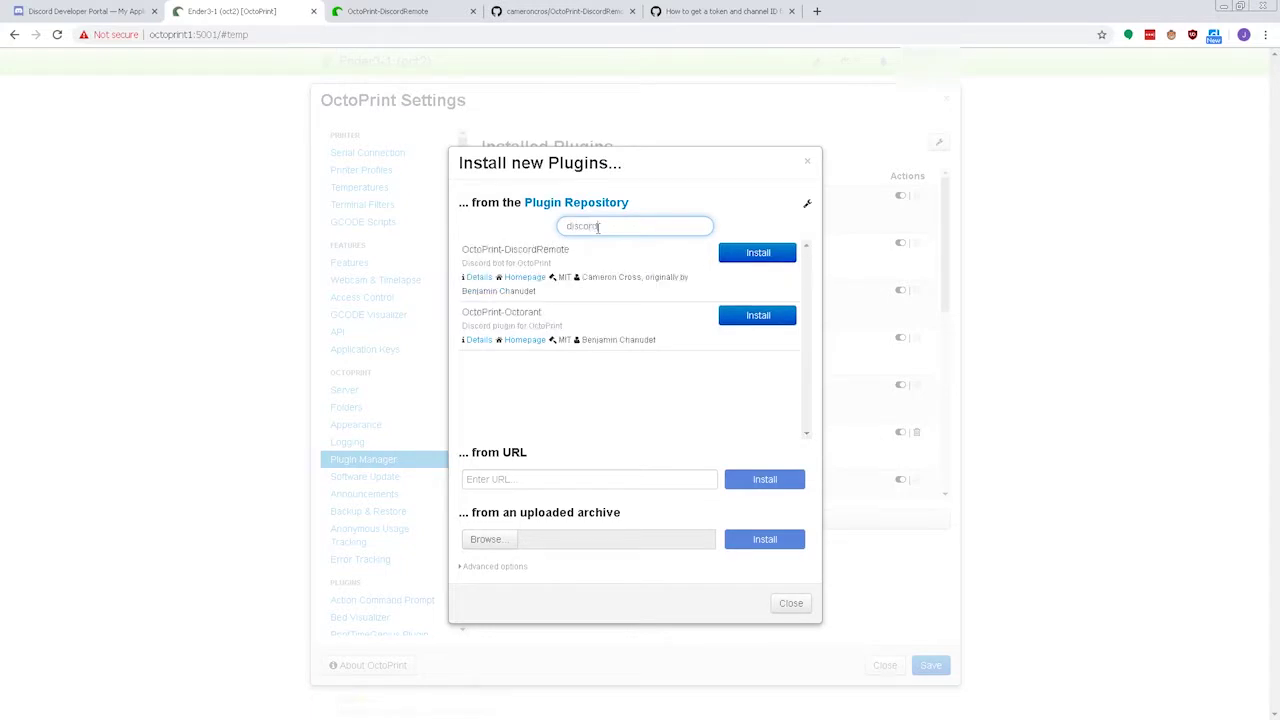
type("d")
left_click(748, 256)
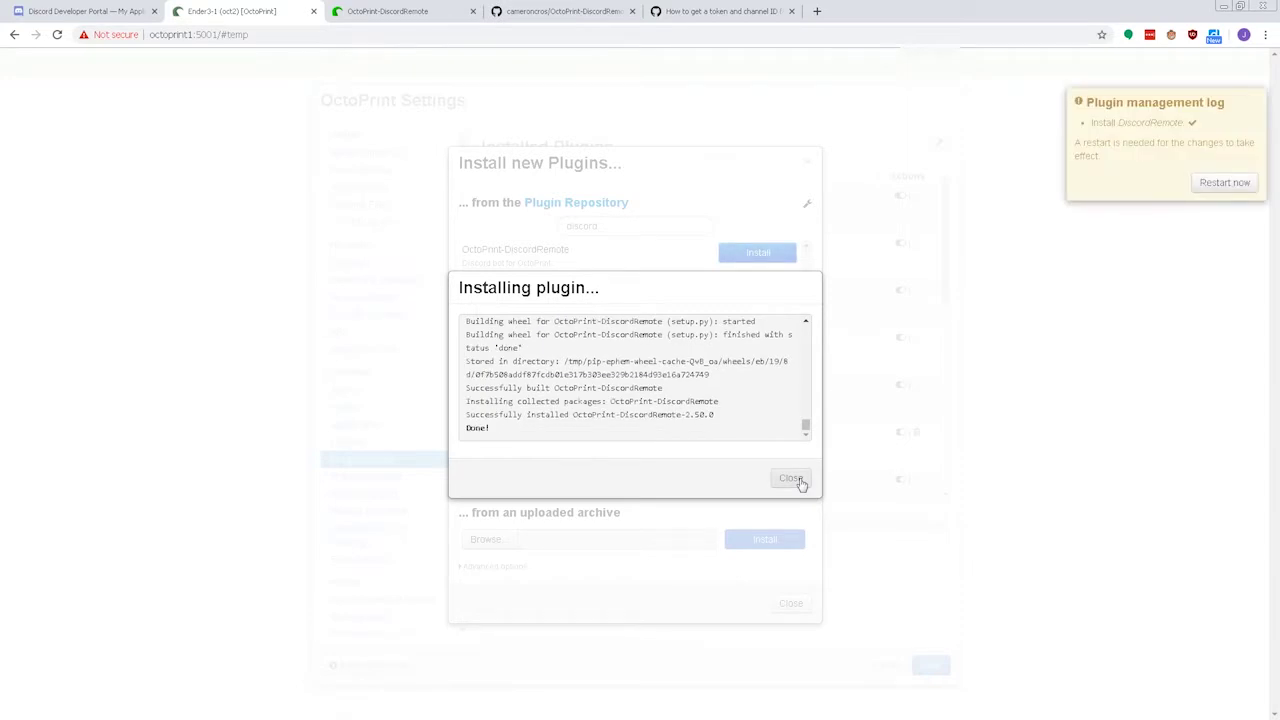
Close the install log and plugin dialogs, dismiss the restart notice, and save the settings.
left_click(791, 478)
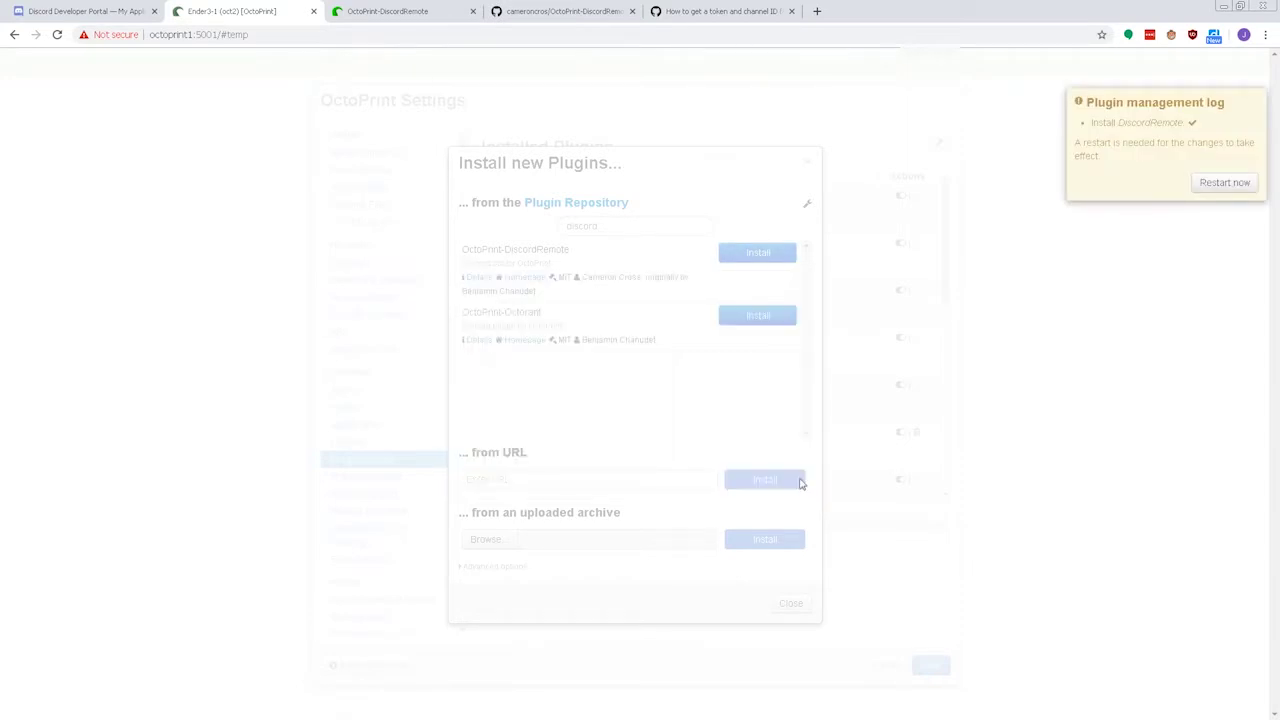
left_click(791, 604)
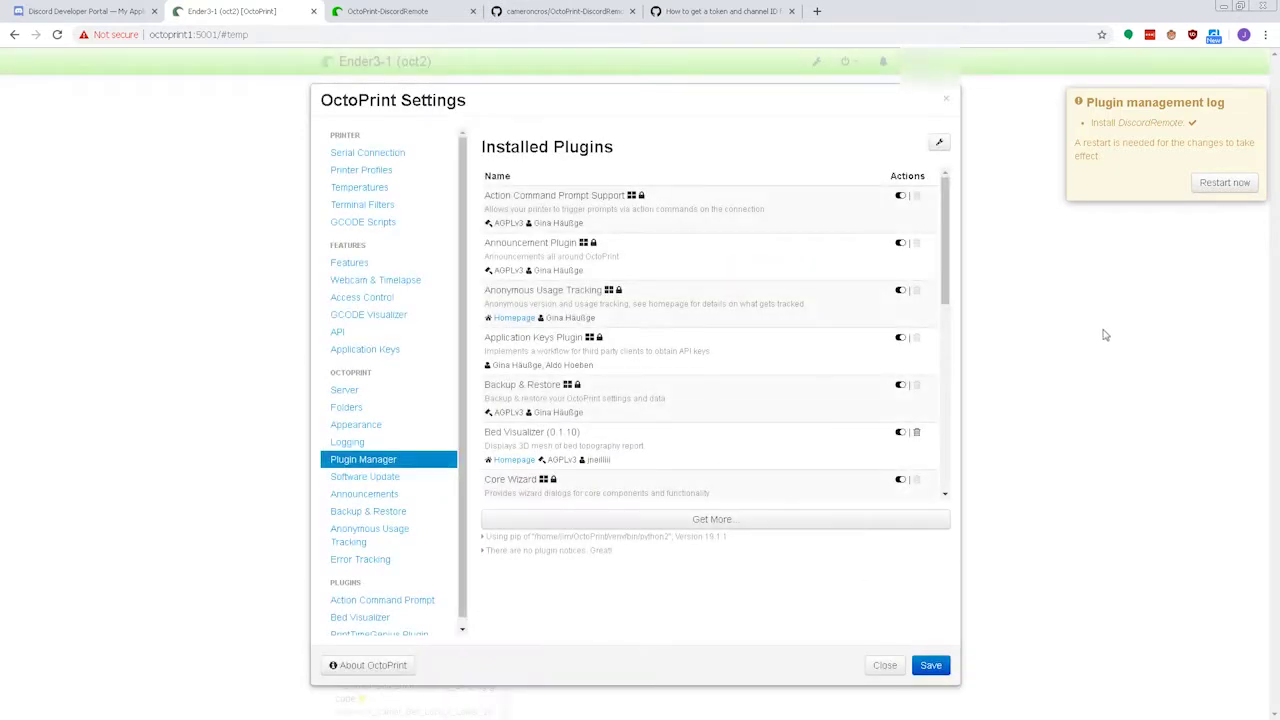
mouse_move(1268, 112)
left_click(1257, 108)
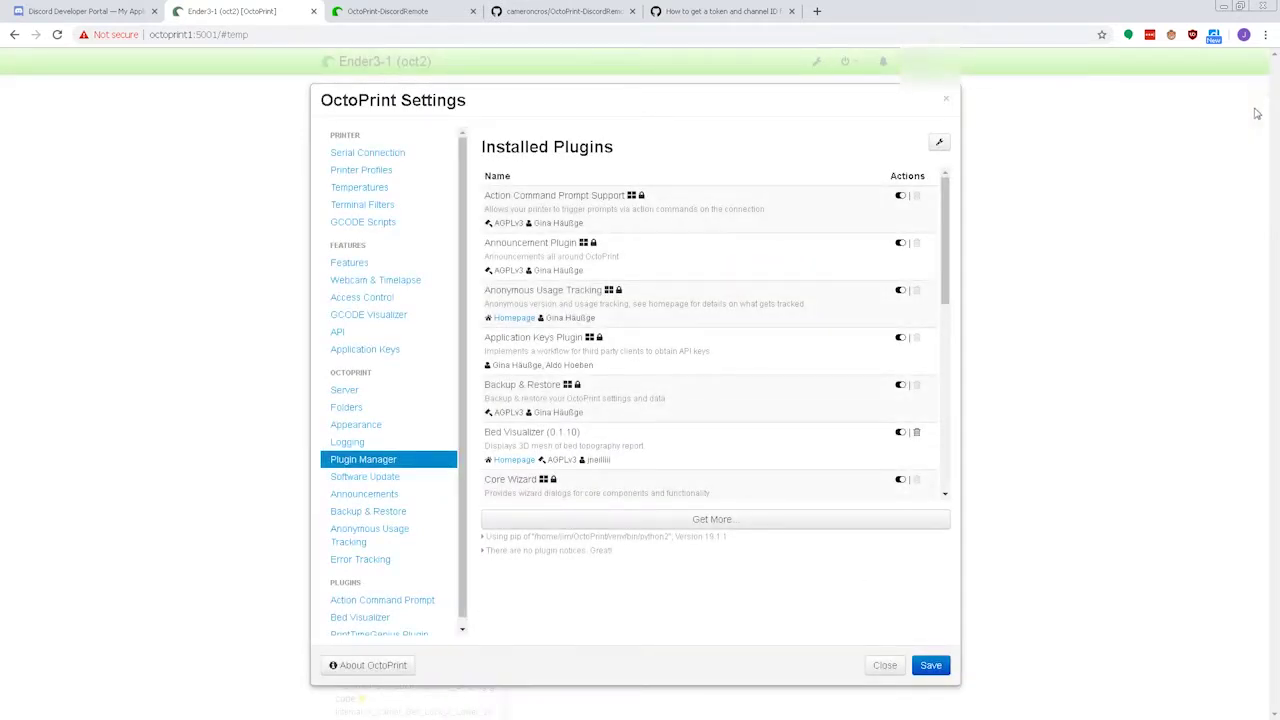
left_click(935, 666)
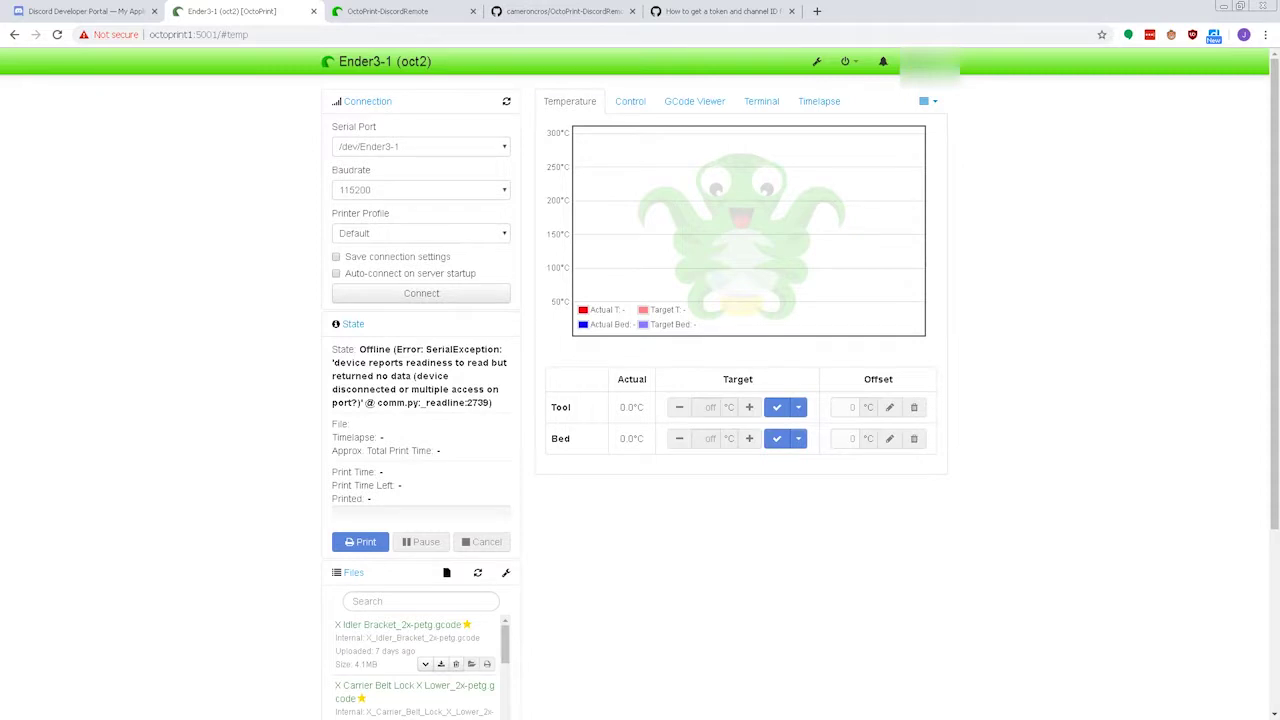
Run 'sudo service octoprint2 restart' in PuTTY with the sudo password, then retry the OctoPrint connection.
key("alt+Tab")
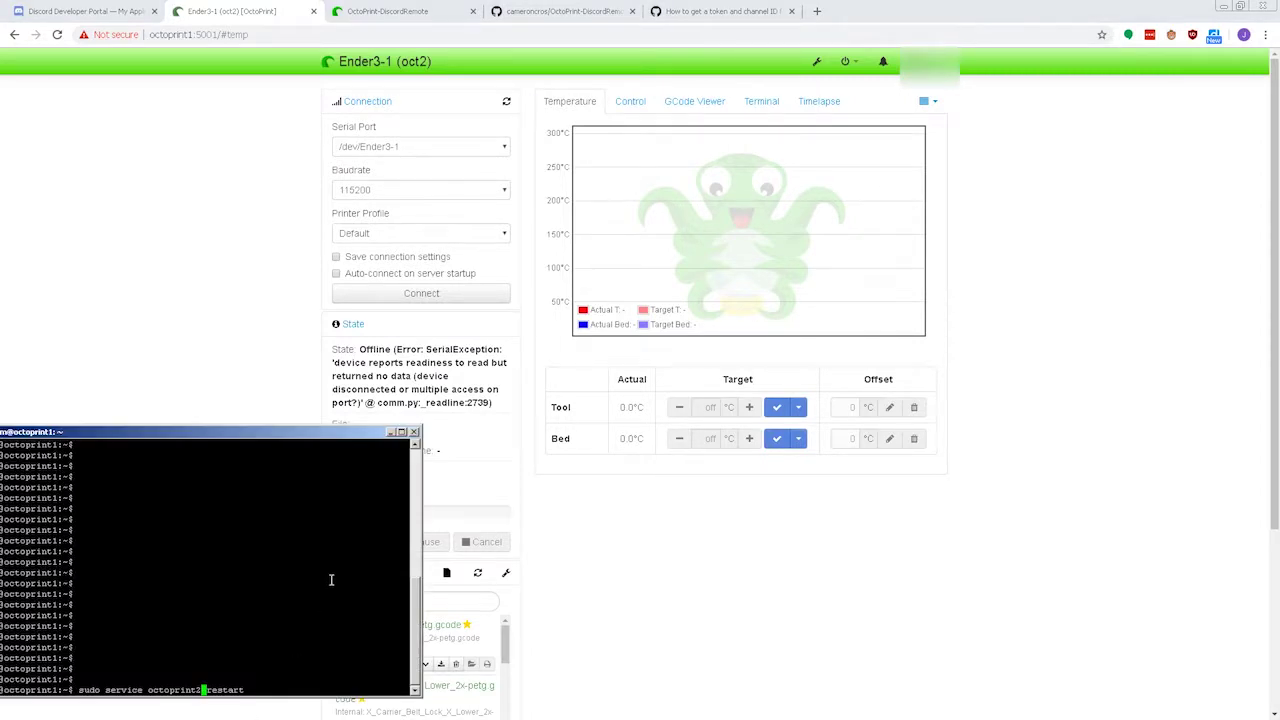
key("Return")
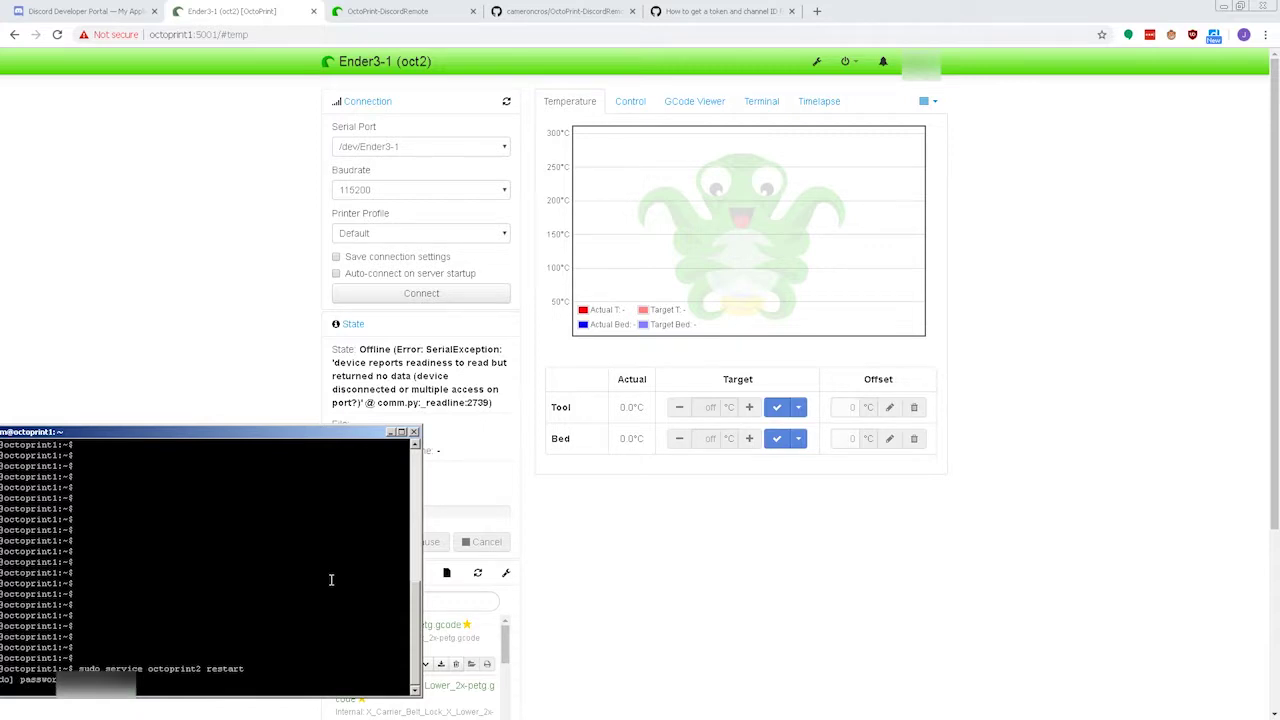
key("Return")
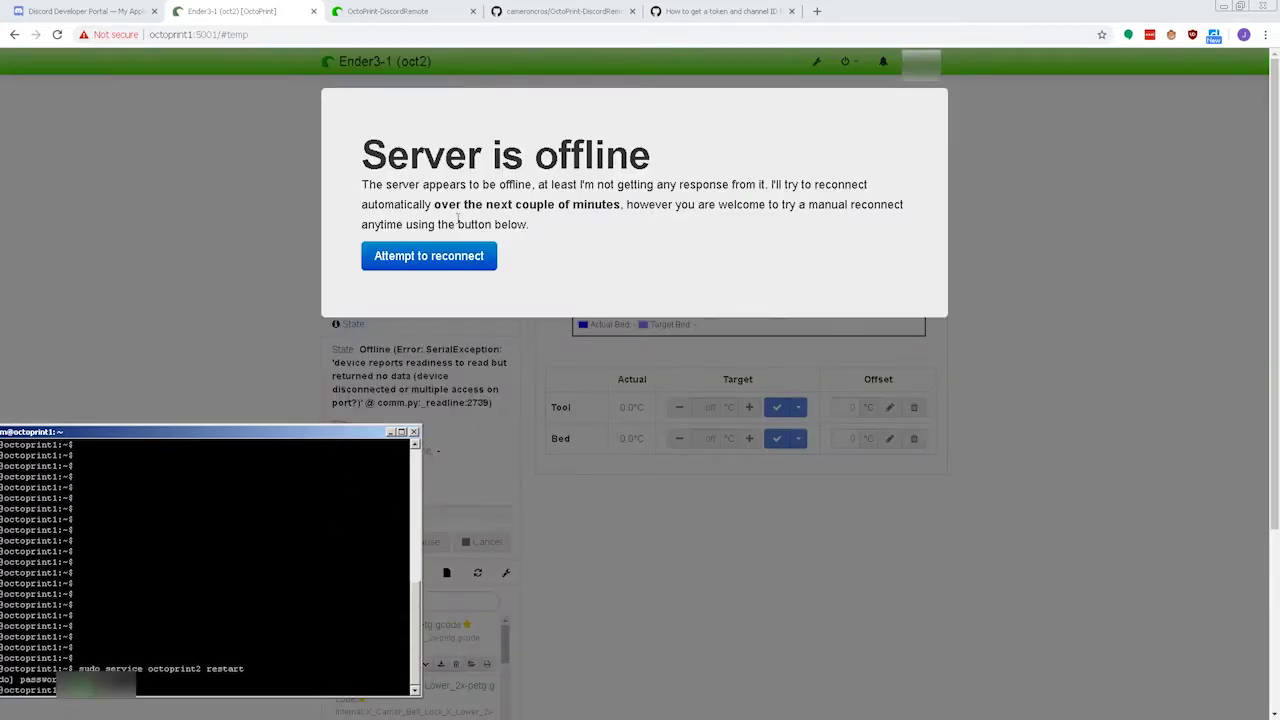
left_click(456, 265)
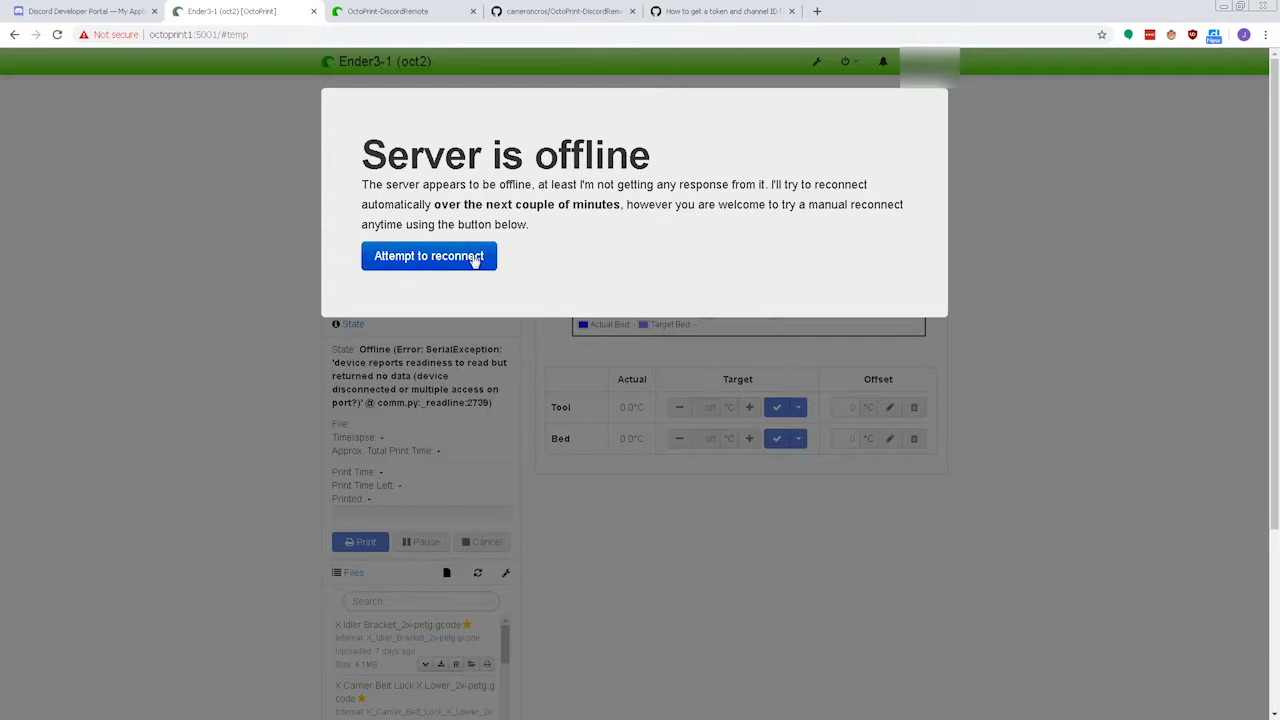
Reconnect to the restarted server, reload the interface, and switch to the DiscordRemote repository tab.
left_click(474, 260)
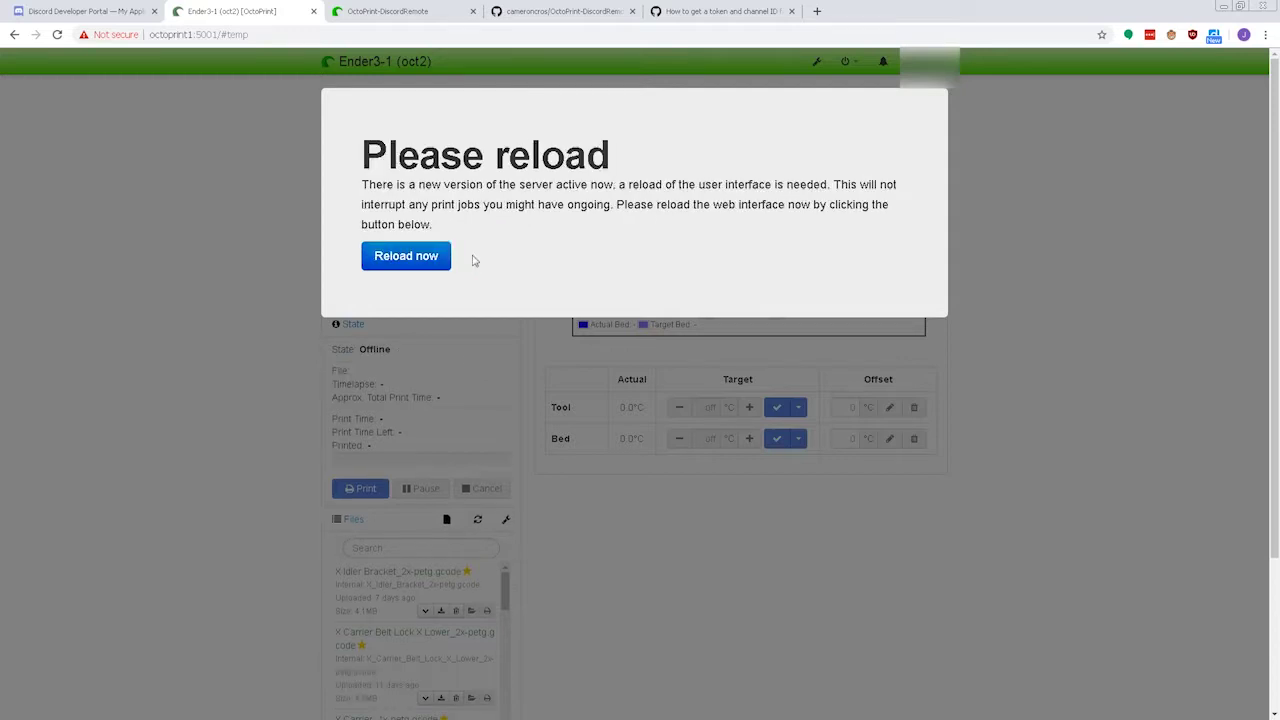
left_click(405, 264)
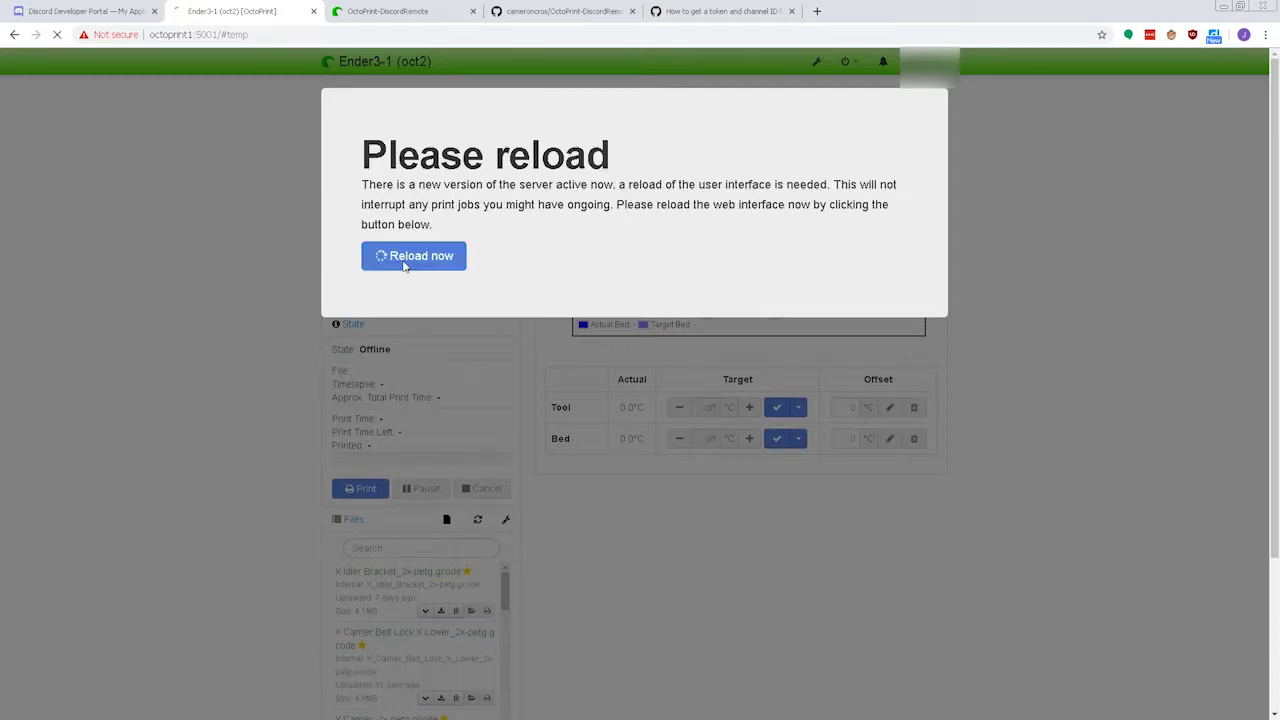
left_click(390, 12)
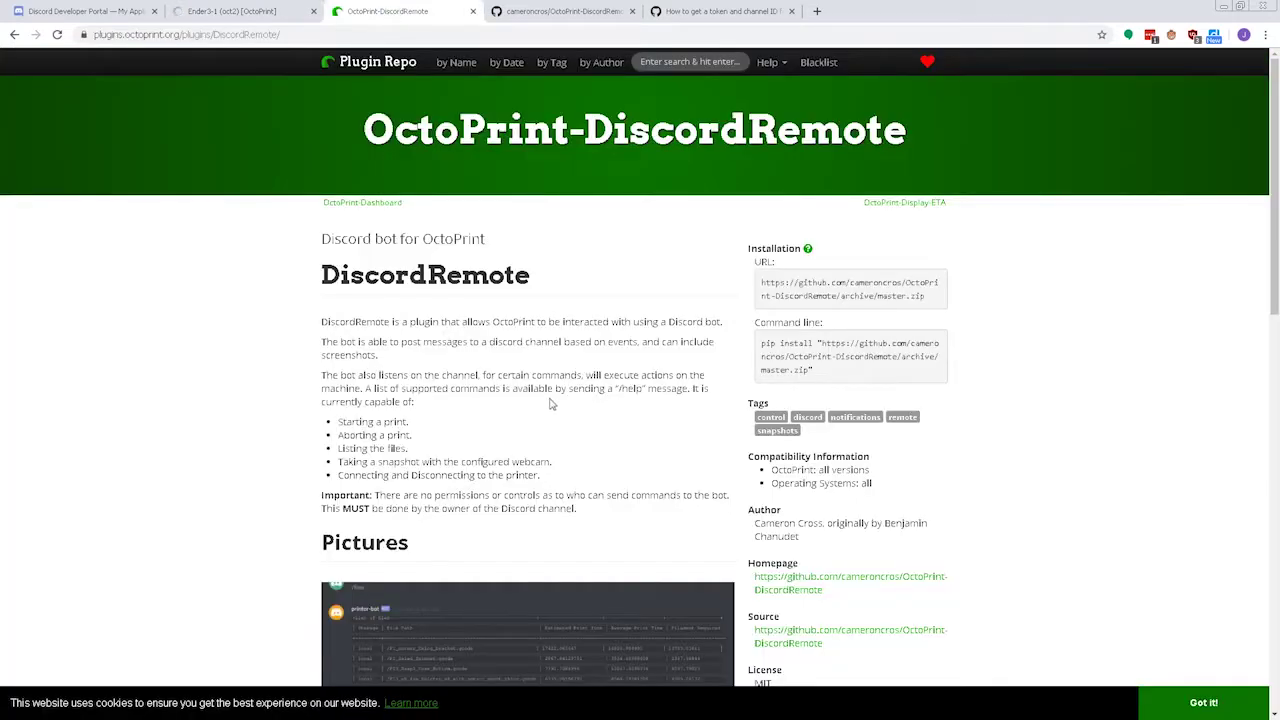
Browse the DiscordRemote listing's features and screenshots and select its Source repository URL.
scroll(551, 385, "down", 1)
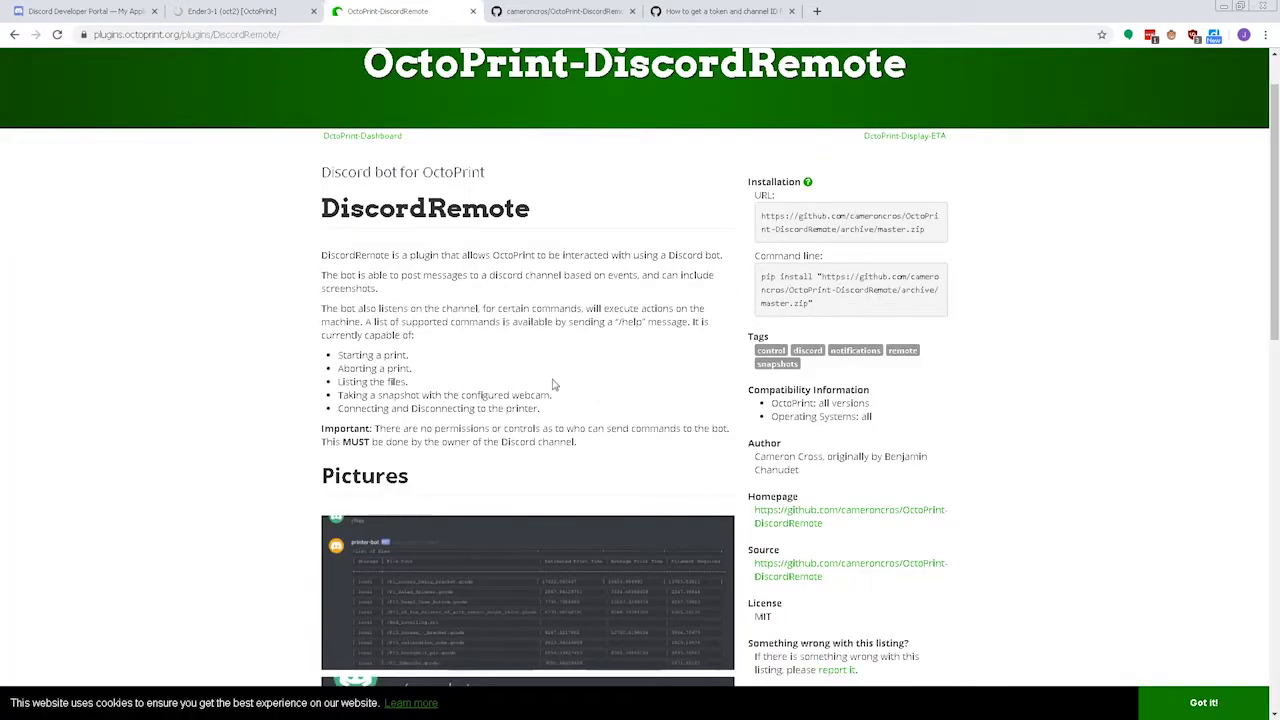
scroll(603, 358, "down", 2)
scroll(565, 340, "down", 5)
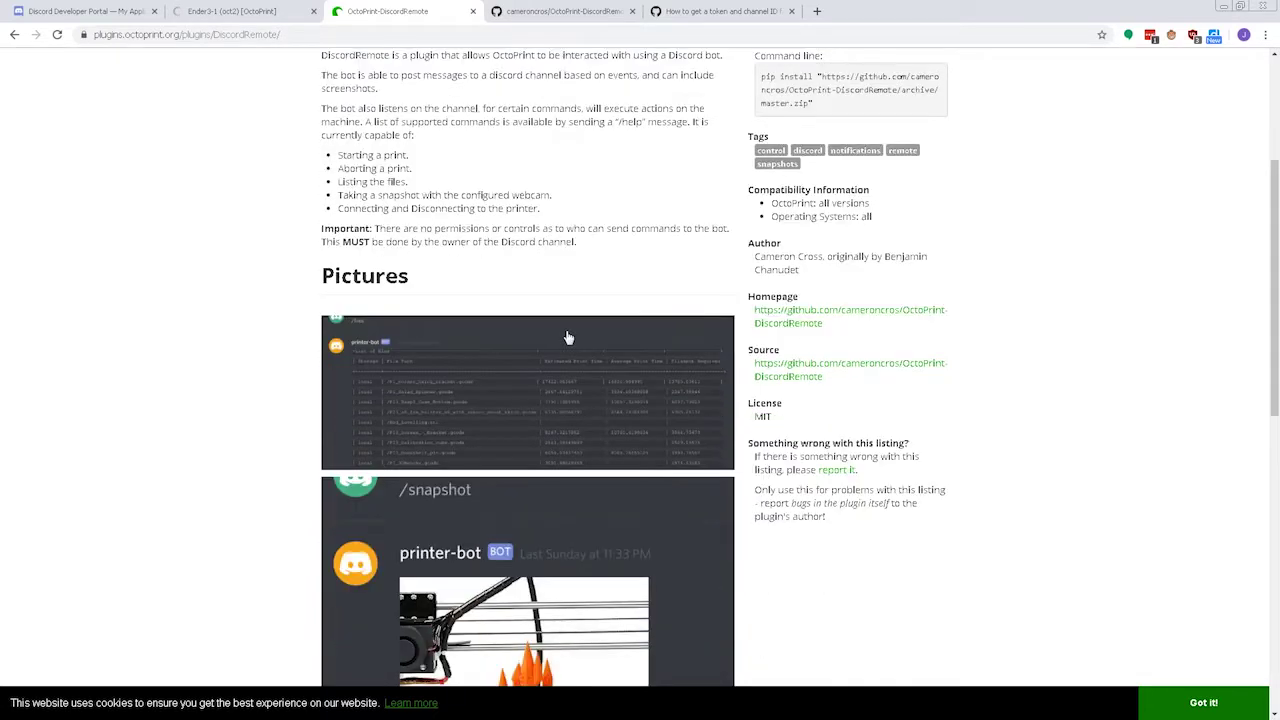
scroll(587, 327, "down", 3)
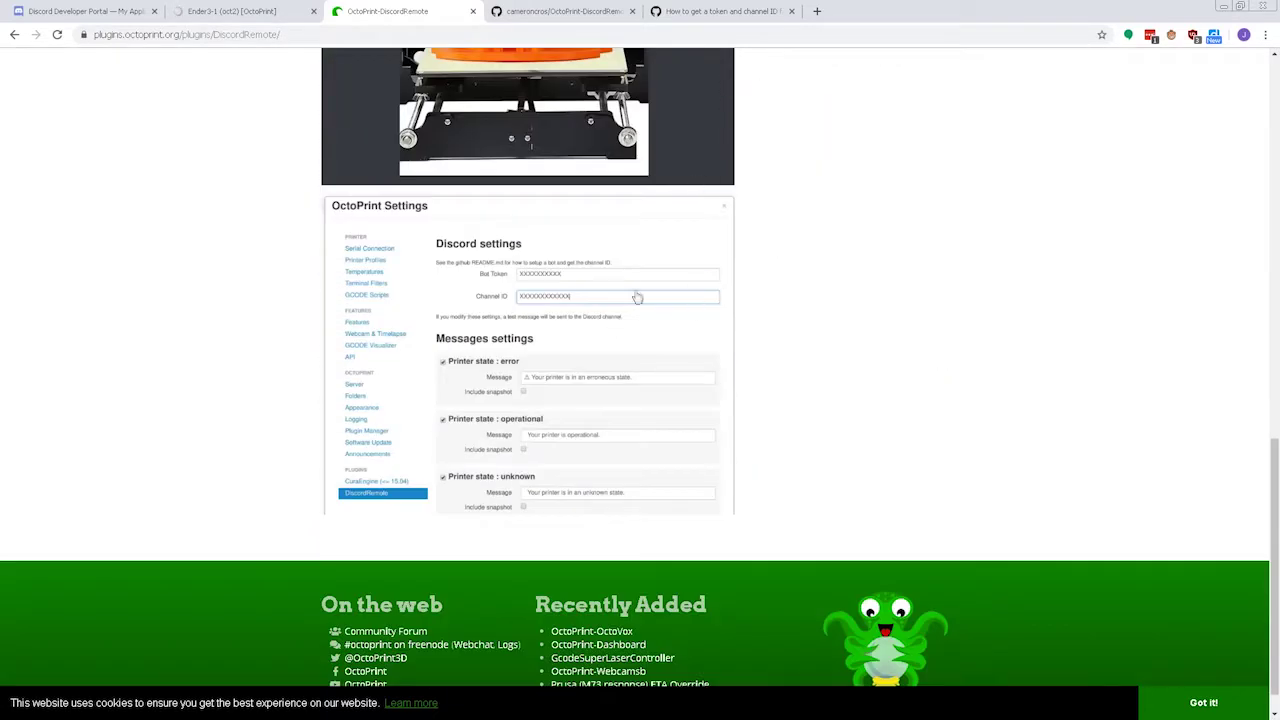
scroll(669, 463, "up", 6)
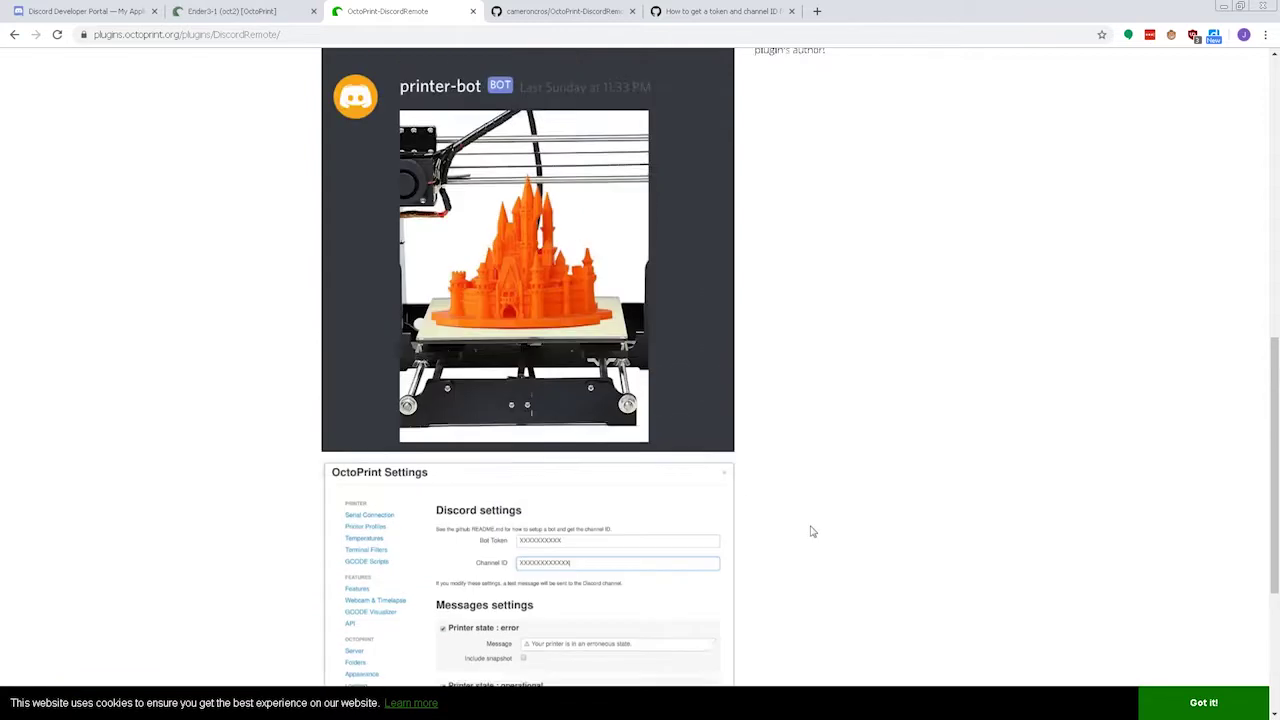
scroll(825, 516, "up", 2)
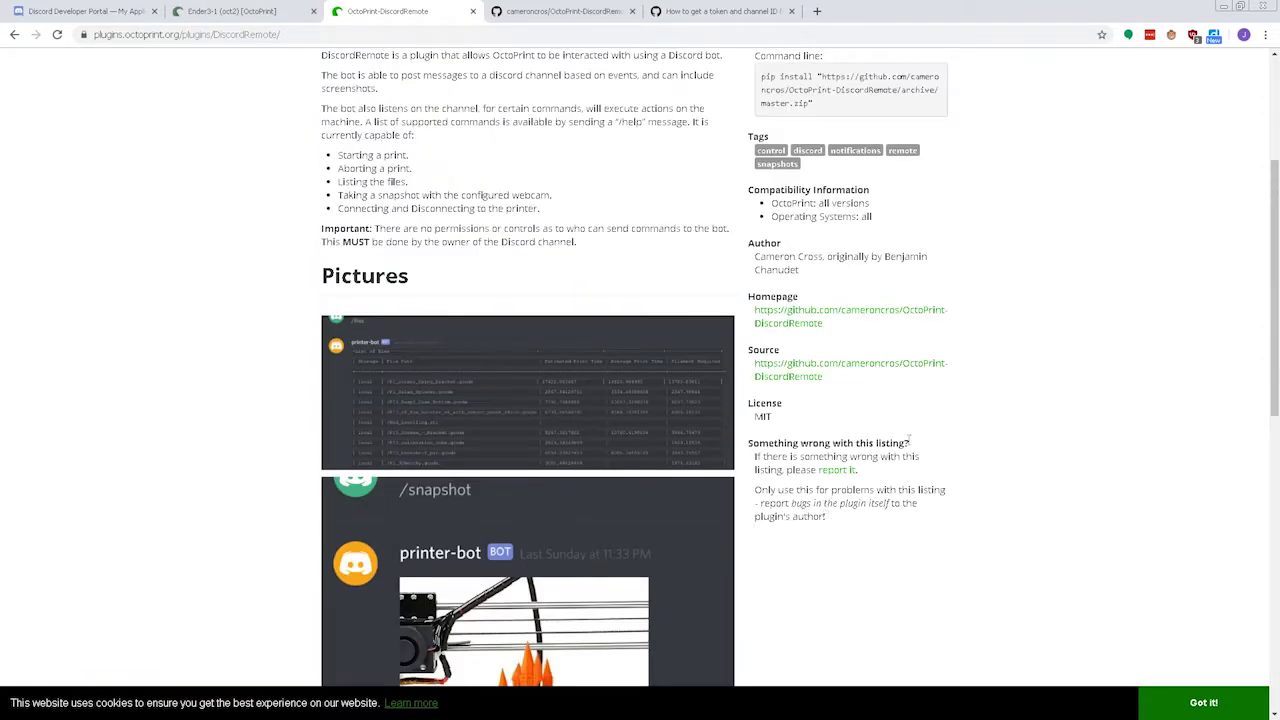
left_click_drag(750, 344, 820, 391)
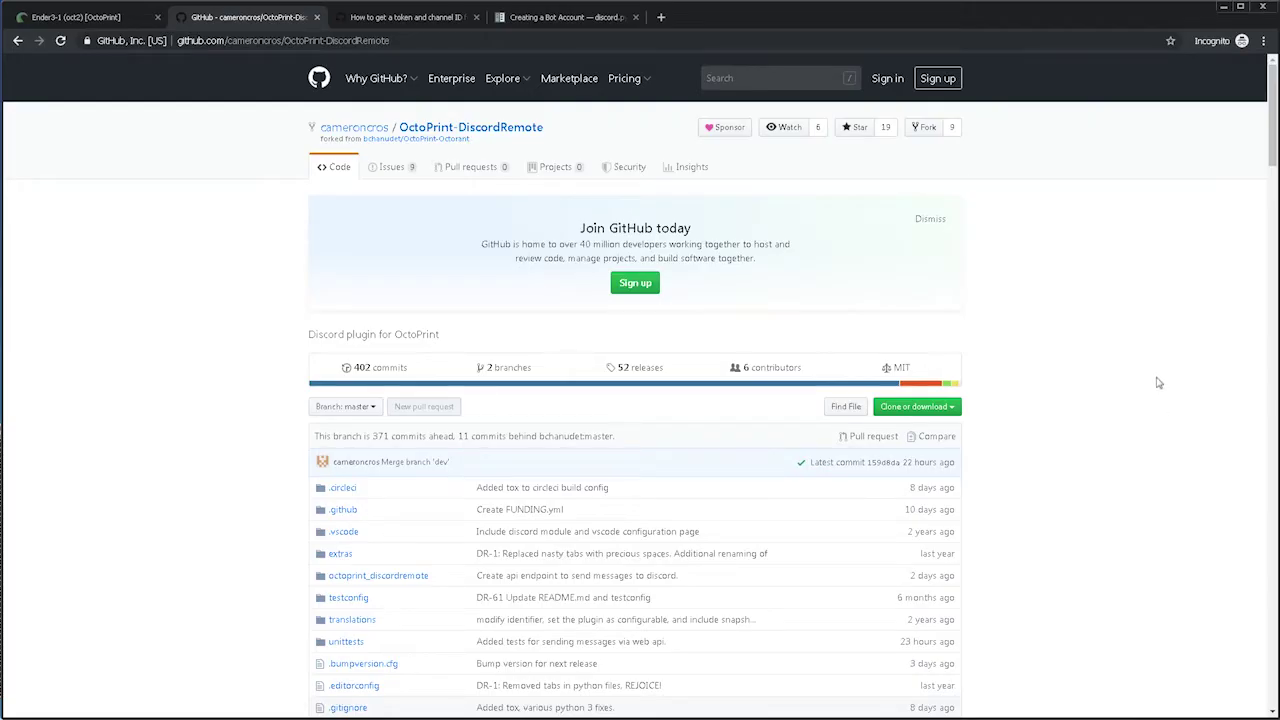
Scroll the DiscordRemote README down to its Setup section with the install URL and bot guide link.
scroll(1155, 373, "down", 8)
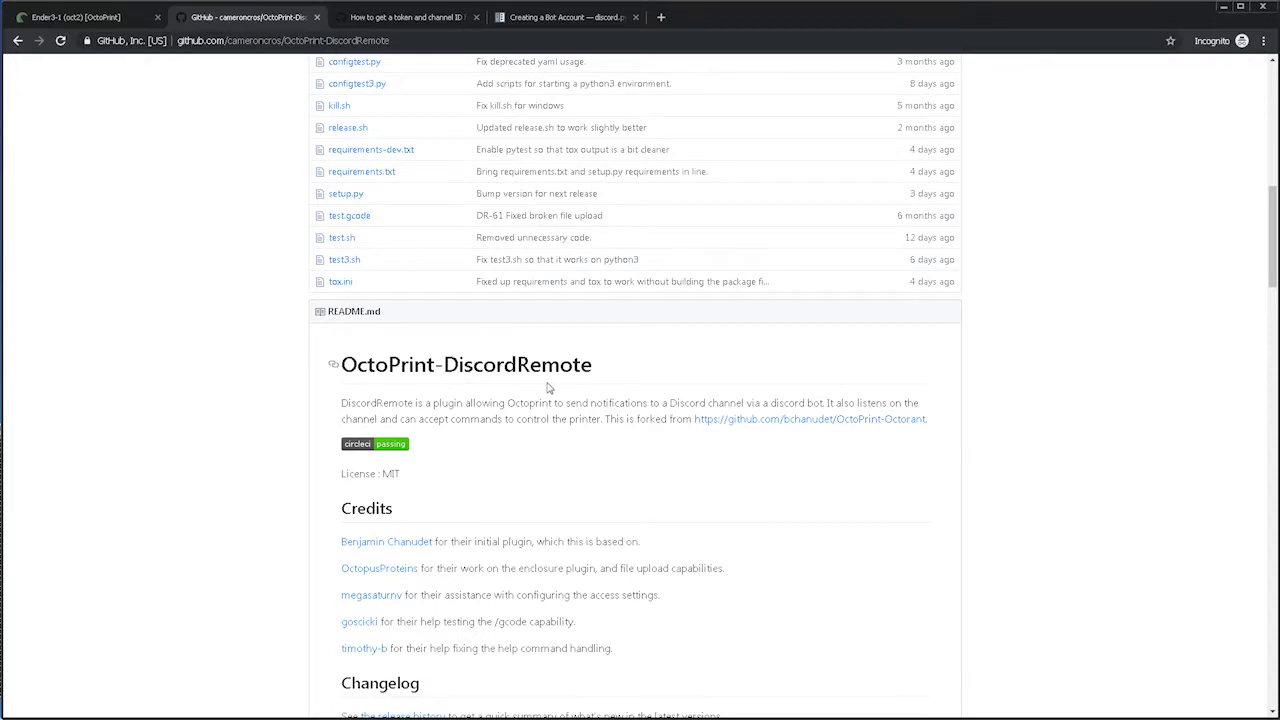
scroll(548, 388, "down", 4)
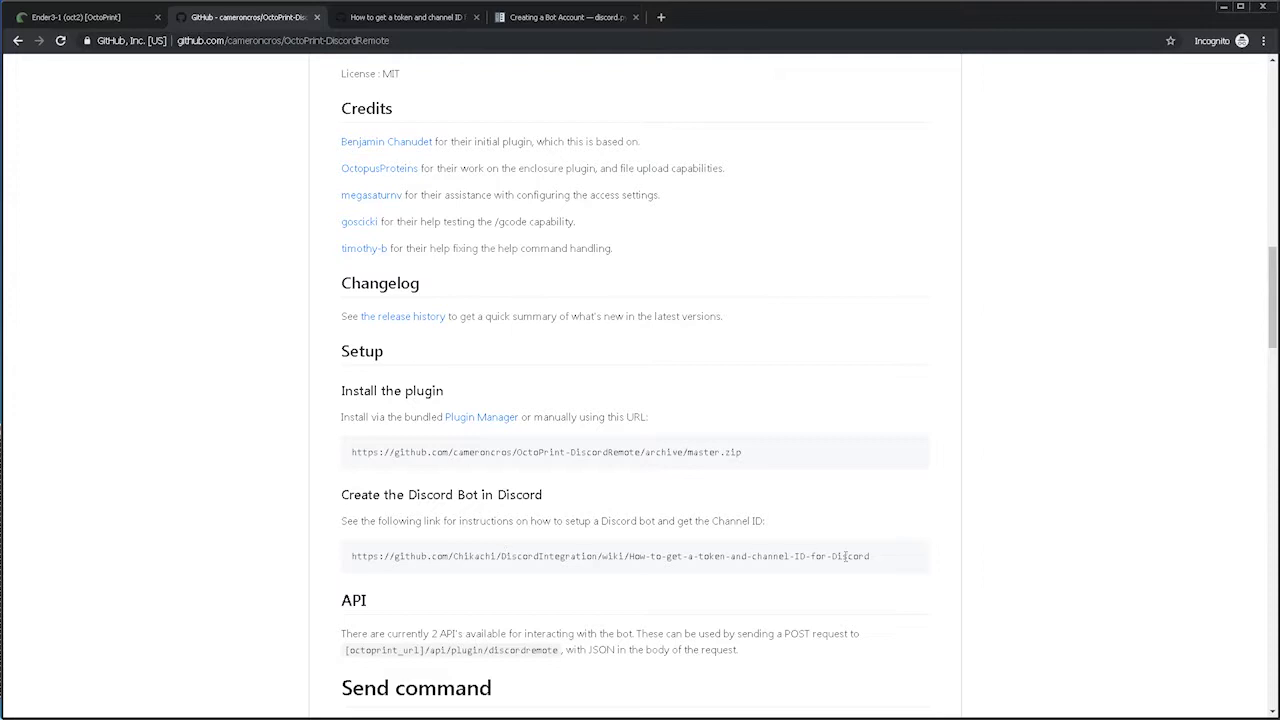
Open the wiki page 'How to get a token and channel ID for Discord' and read through it.
left_click(418, 18)
scroll(487, 381, "down", 2)
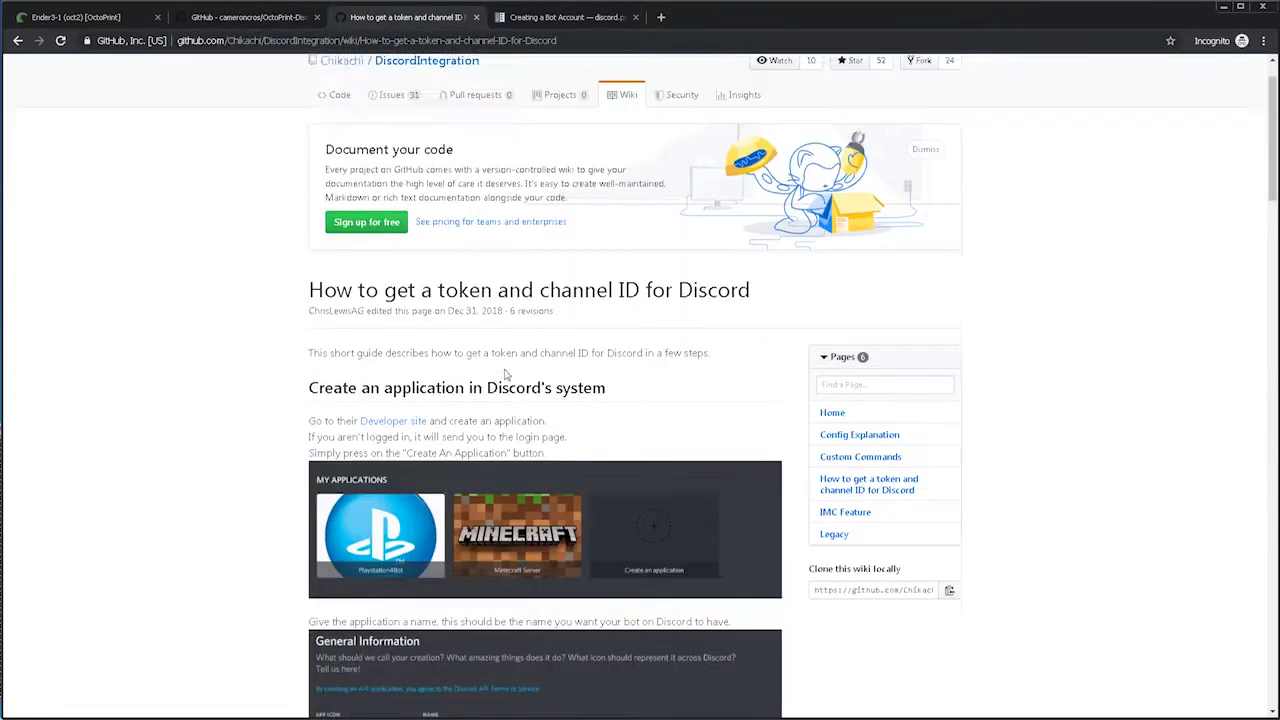
scroll(490, 321, "down", 7)
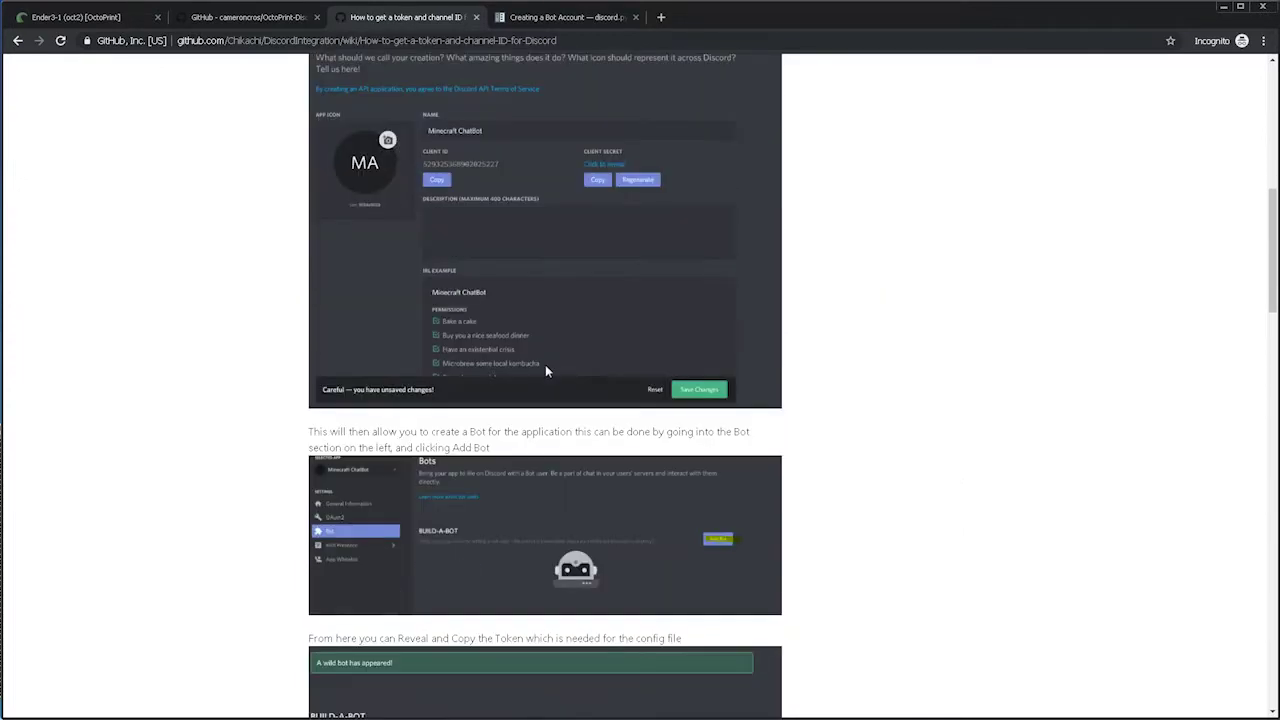
scroll(545, 371, "down", 6)
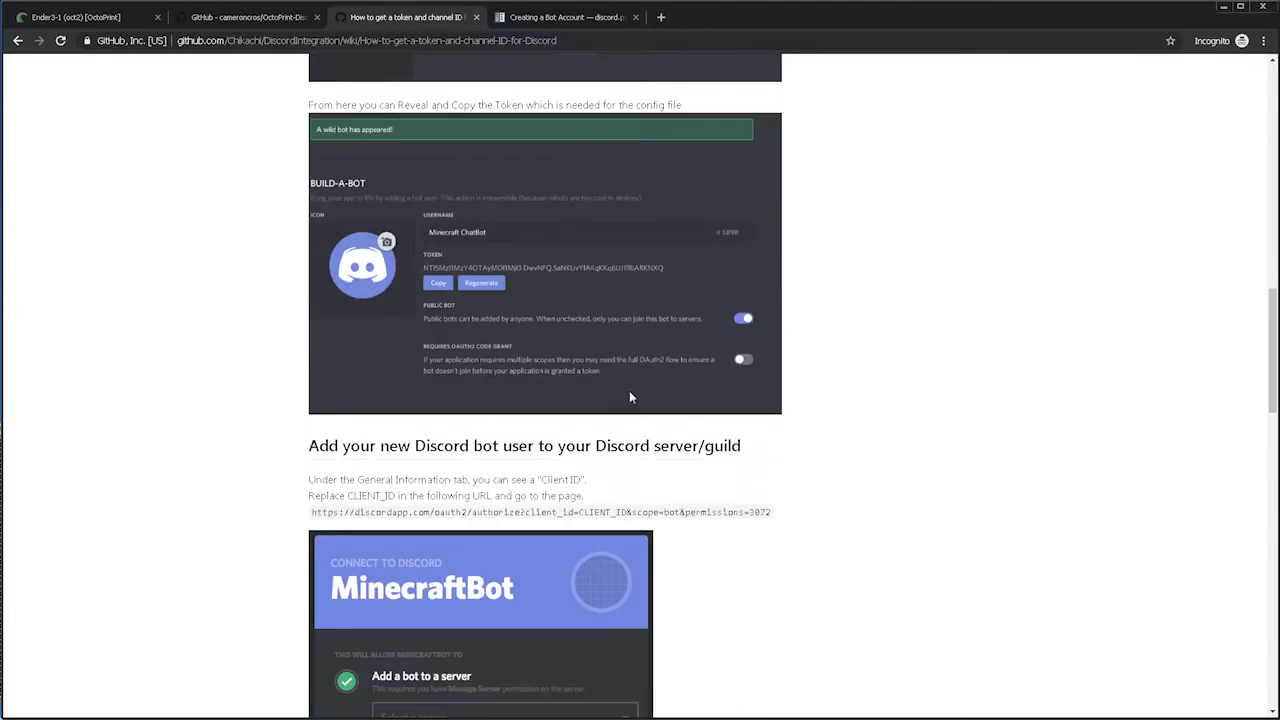
scroll(633, 406, "down", 7)
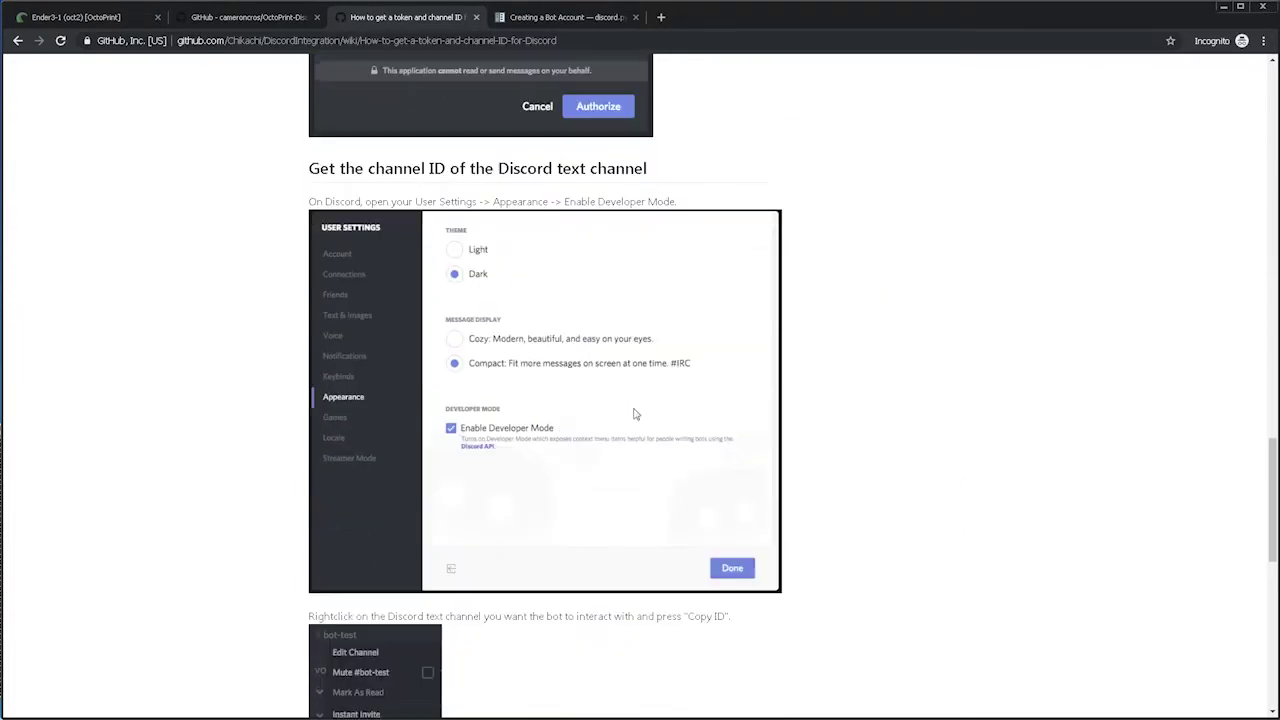
scroll(633, 413, "down", 5)
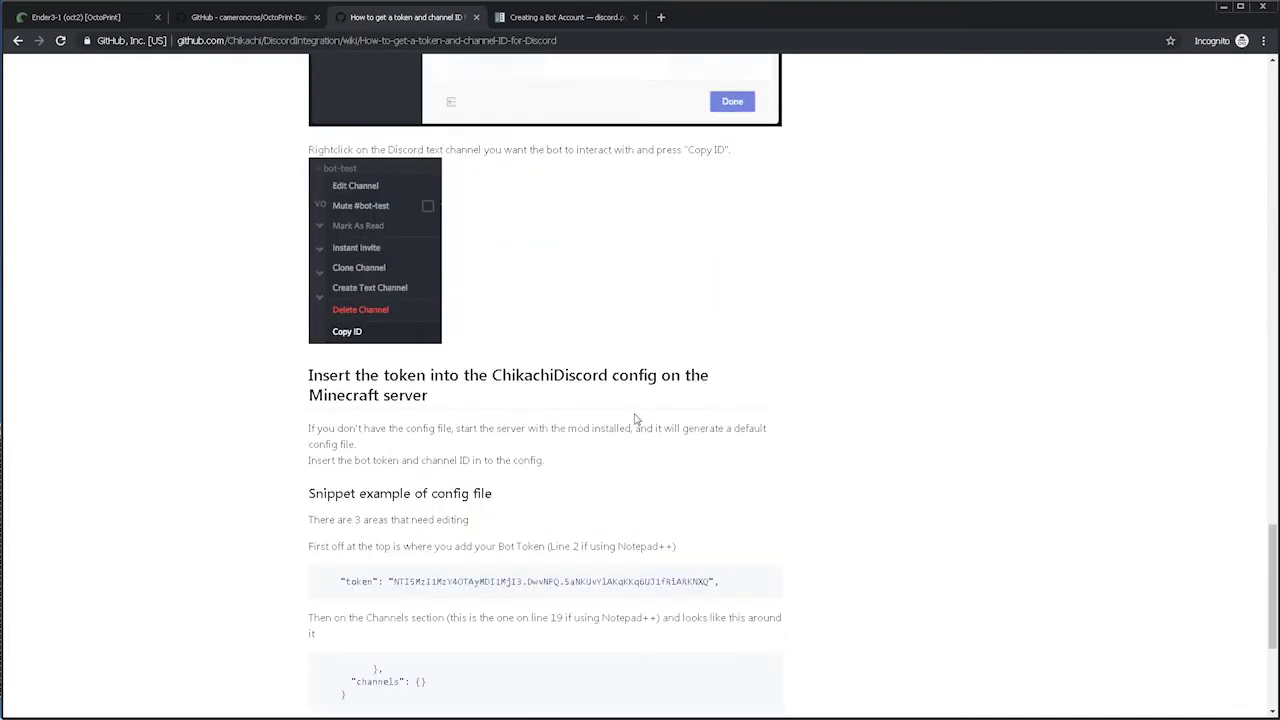
scroll(634, 421, "up", 10)
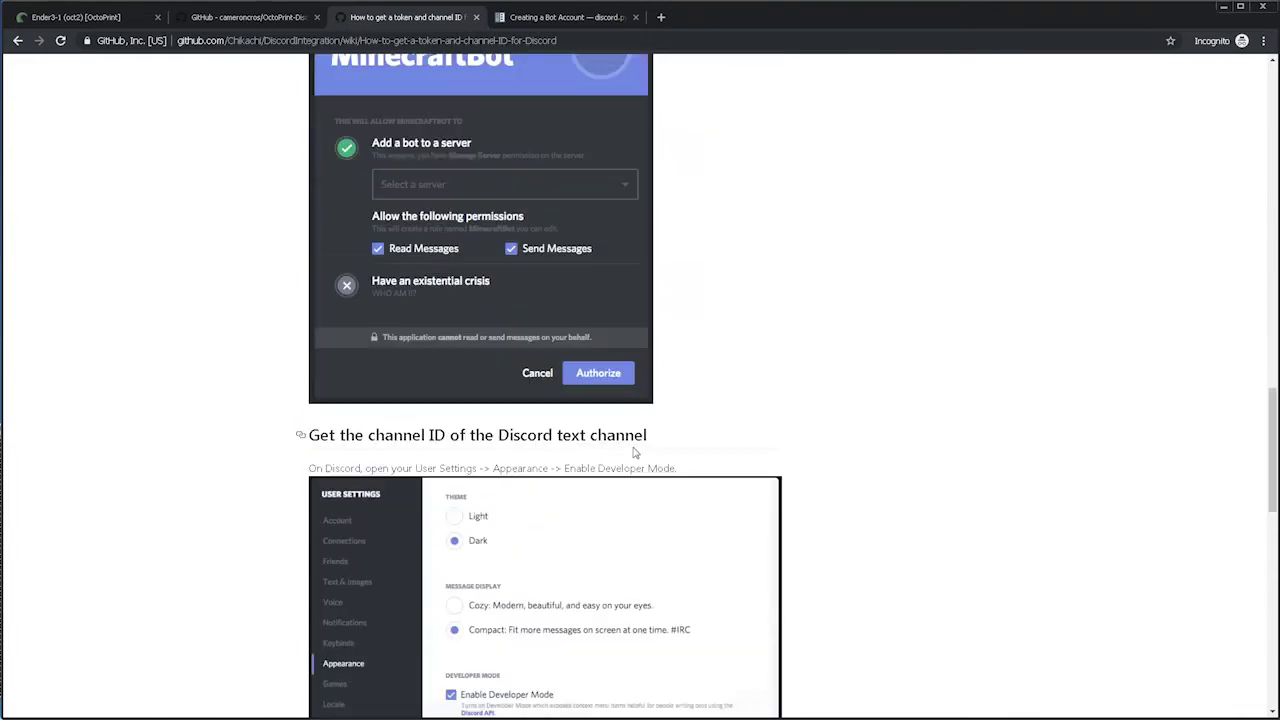
scroll(640, 475, "up", 12)
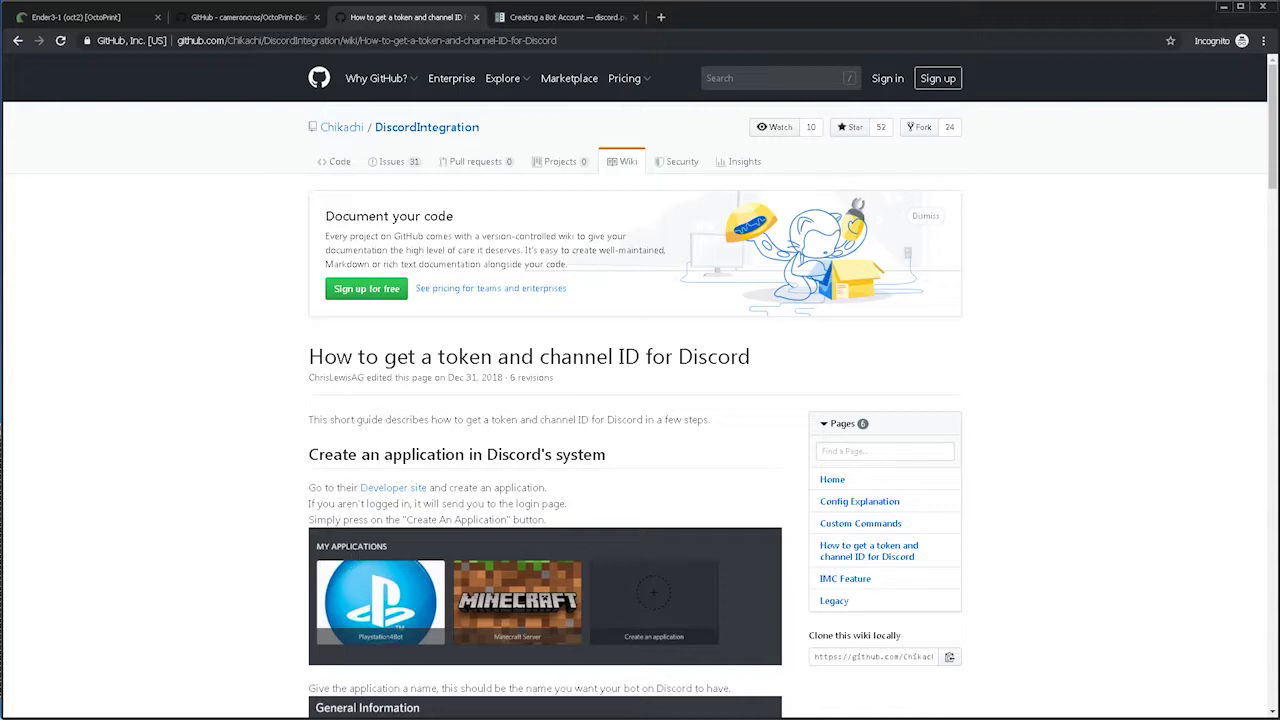
key("alt+Tab")
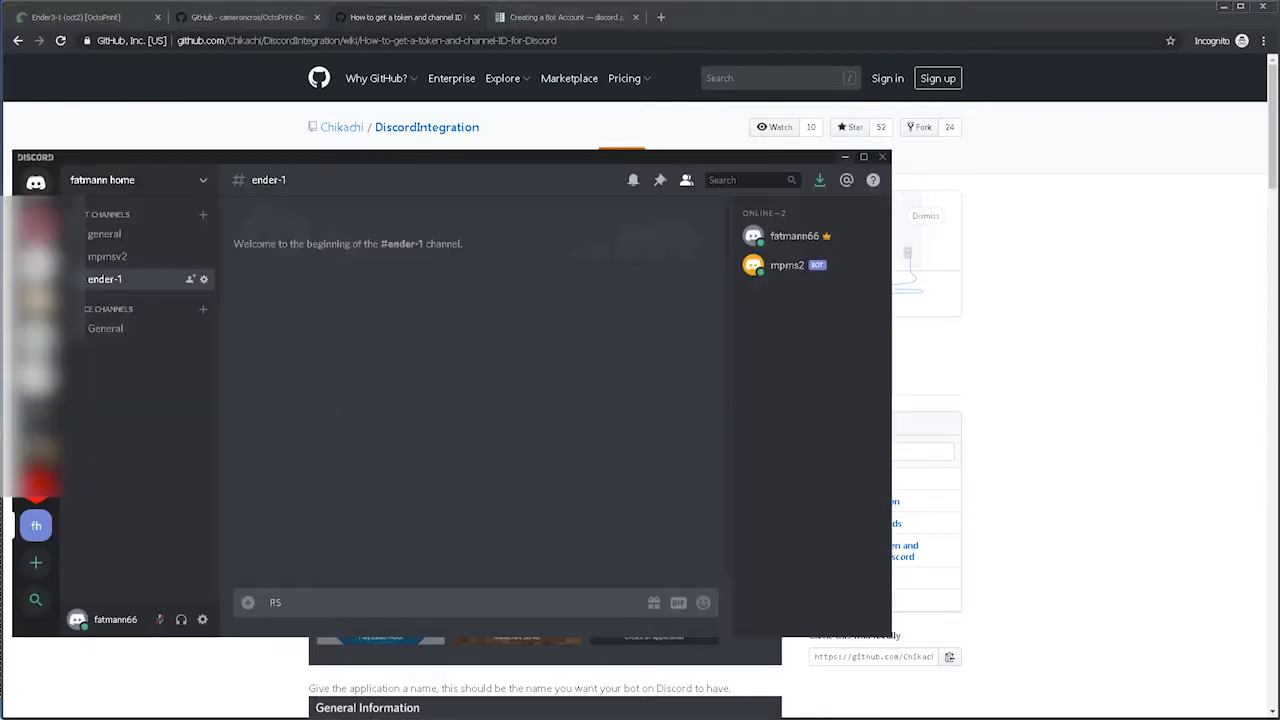
Start creating a new Discord server, then close the form without creating it.
left_click(36, 562)
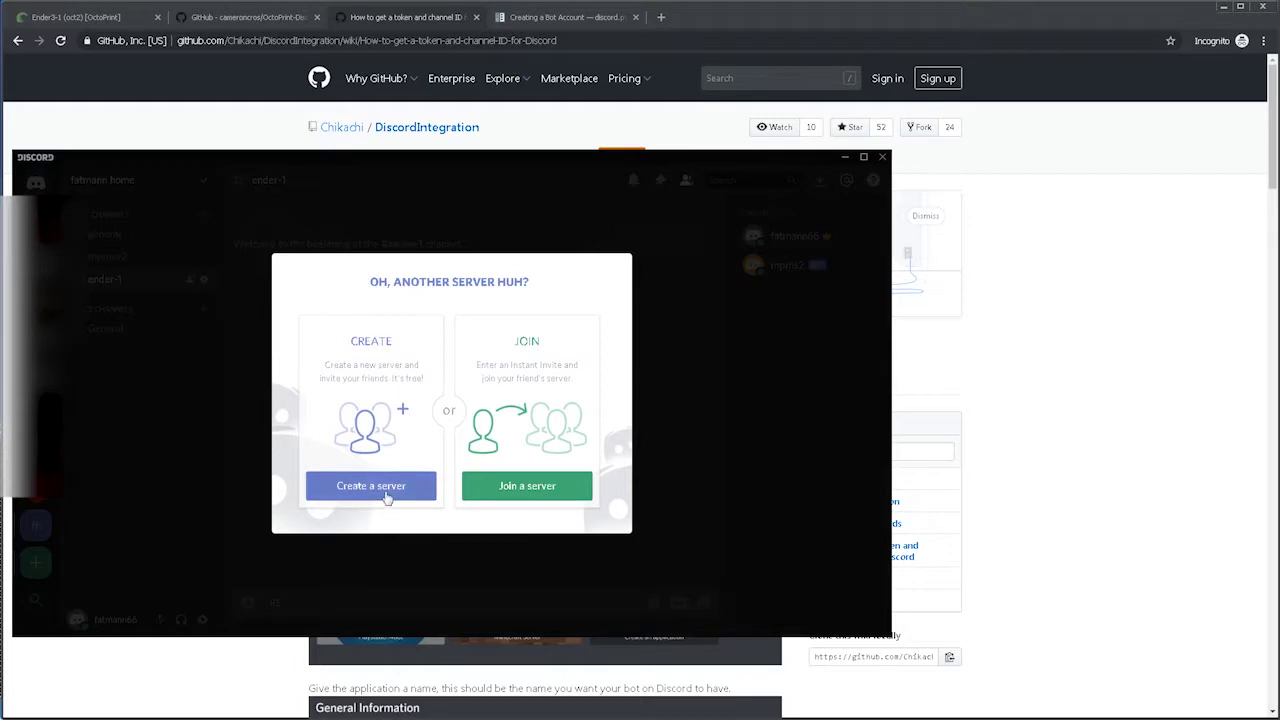
left_click(387, 493)
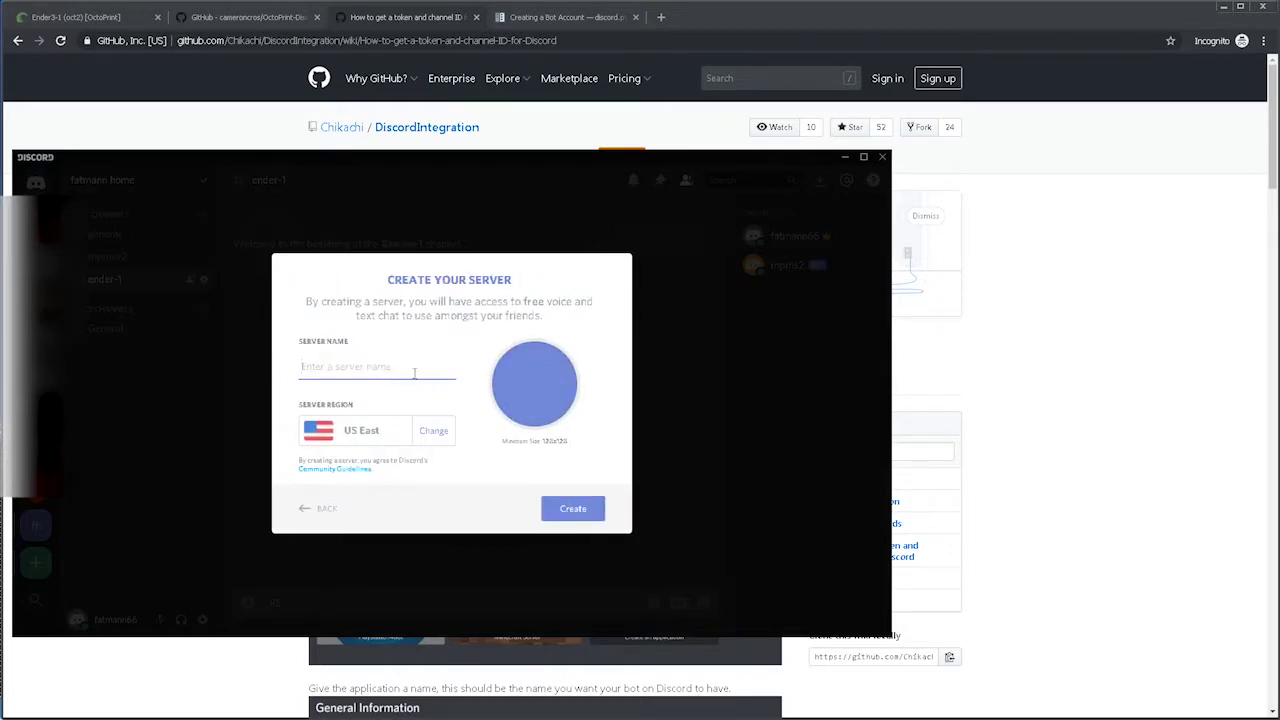
left_click(760, 403)
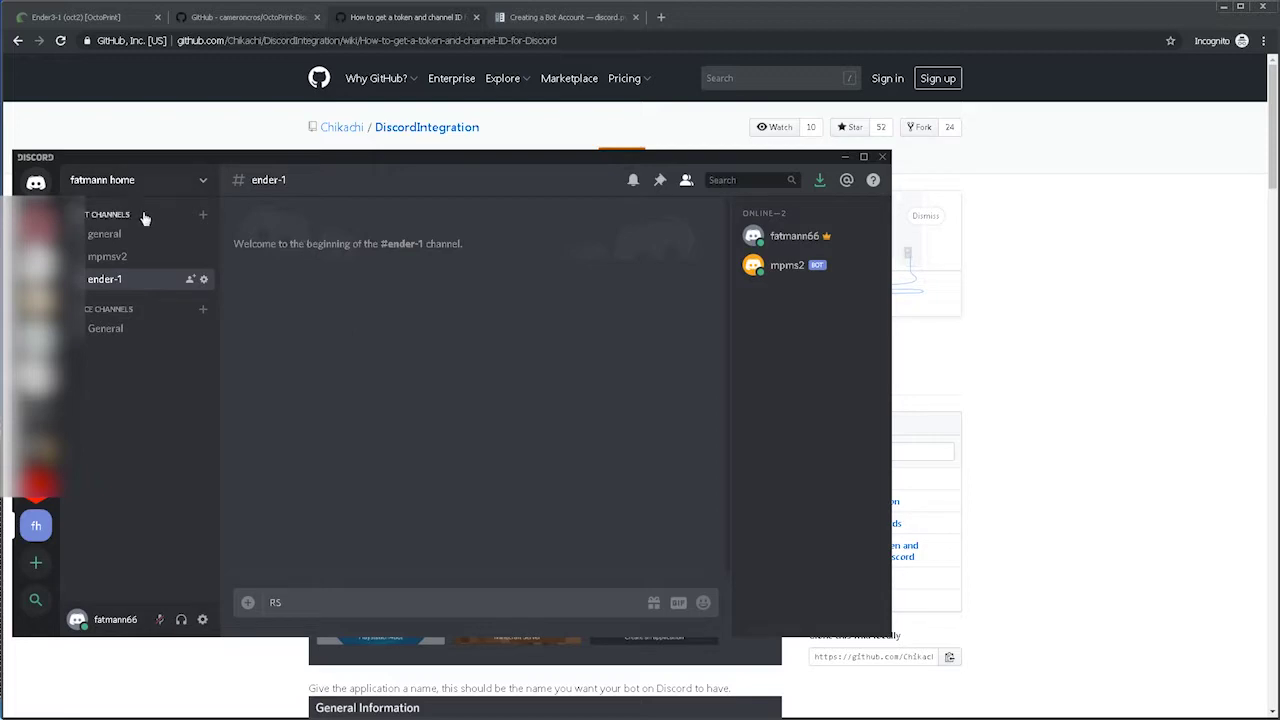
Cancel the new text channel form and minimize Discord, returning to the bot-account guide.
left_click(204, 217)
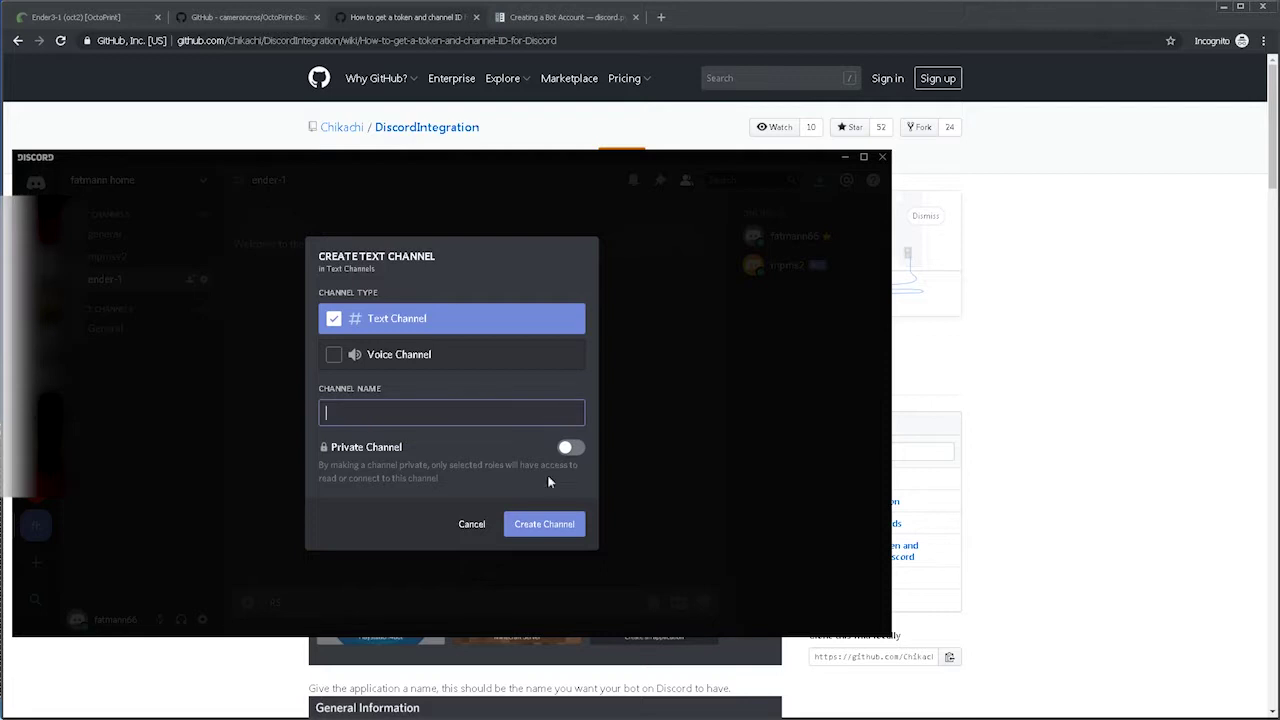
left_click(548, 532)
left_click(471, 526)
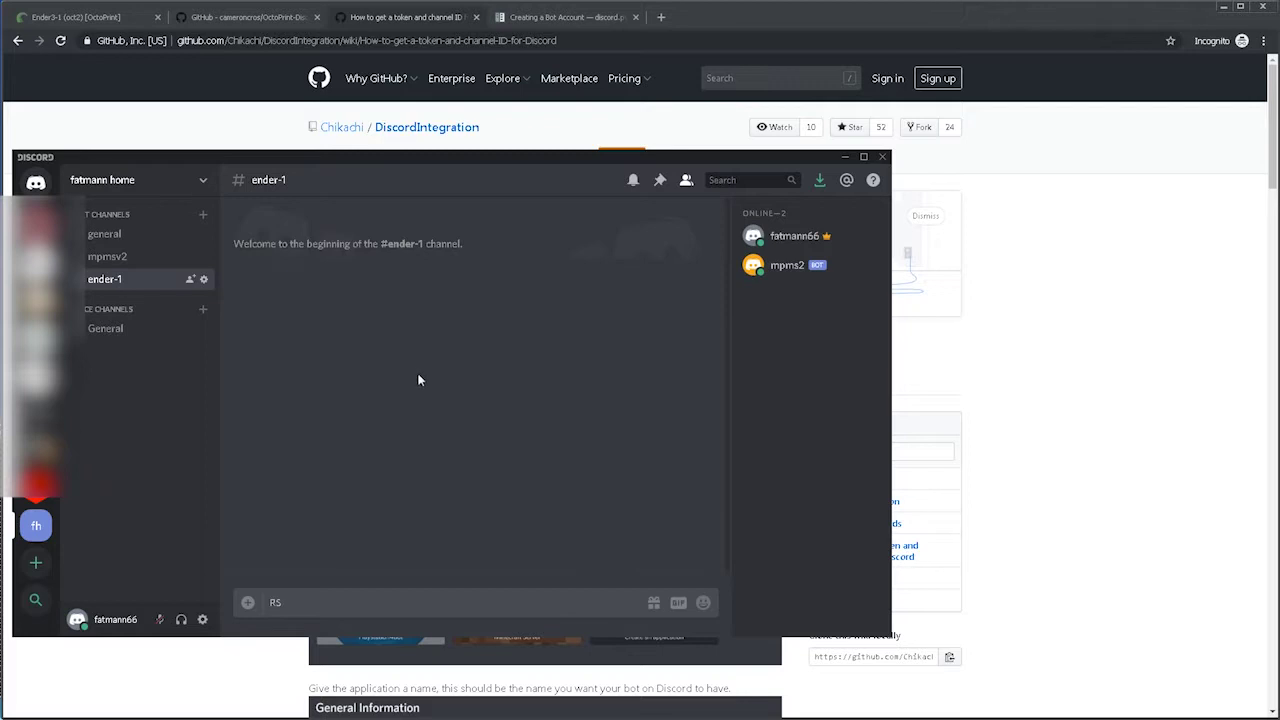
left_click(845, 158)
key("ctrl+Tab")
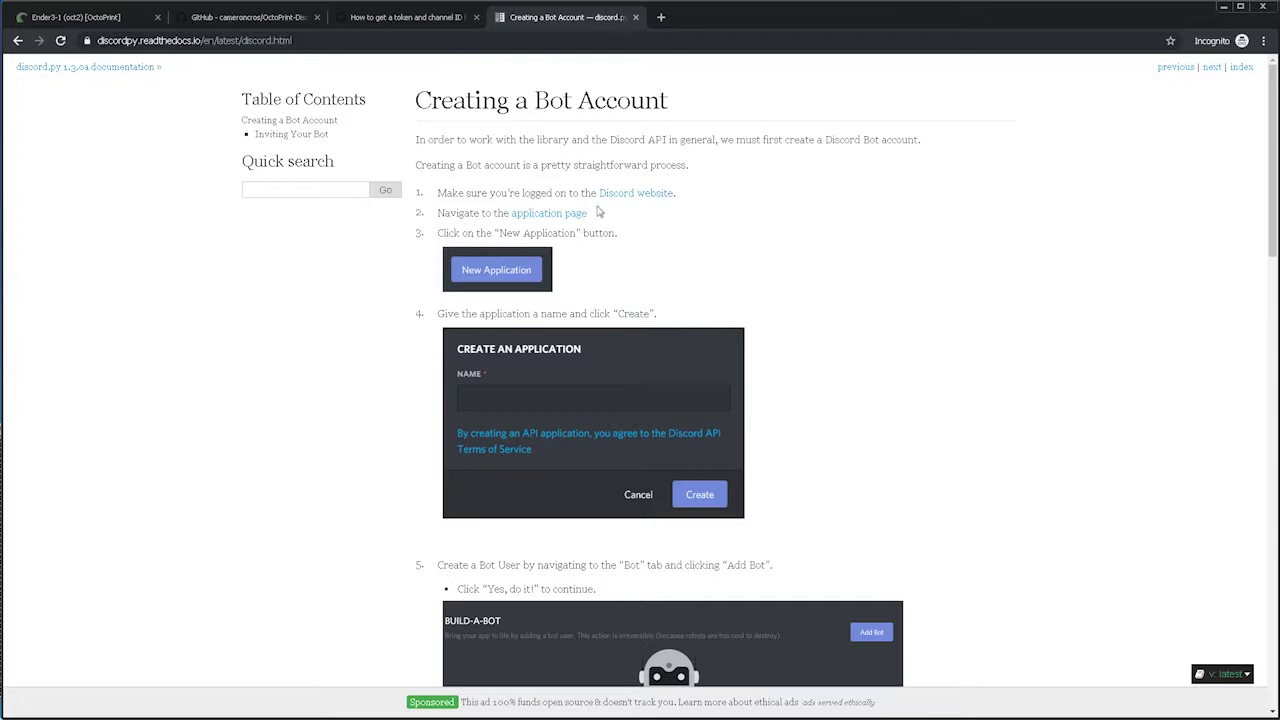
Open the guide's 'application page' link to the Developer Portal in a new background tab.
middle_click(640, 196)
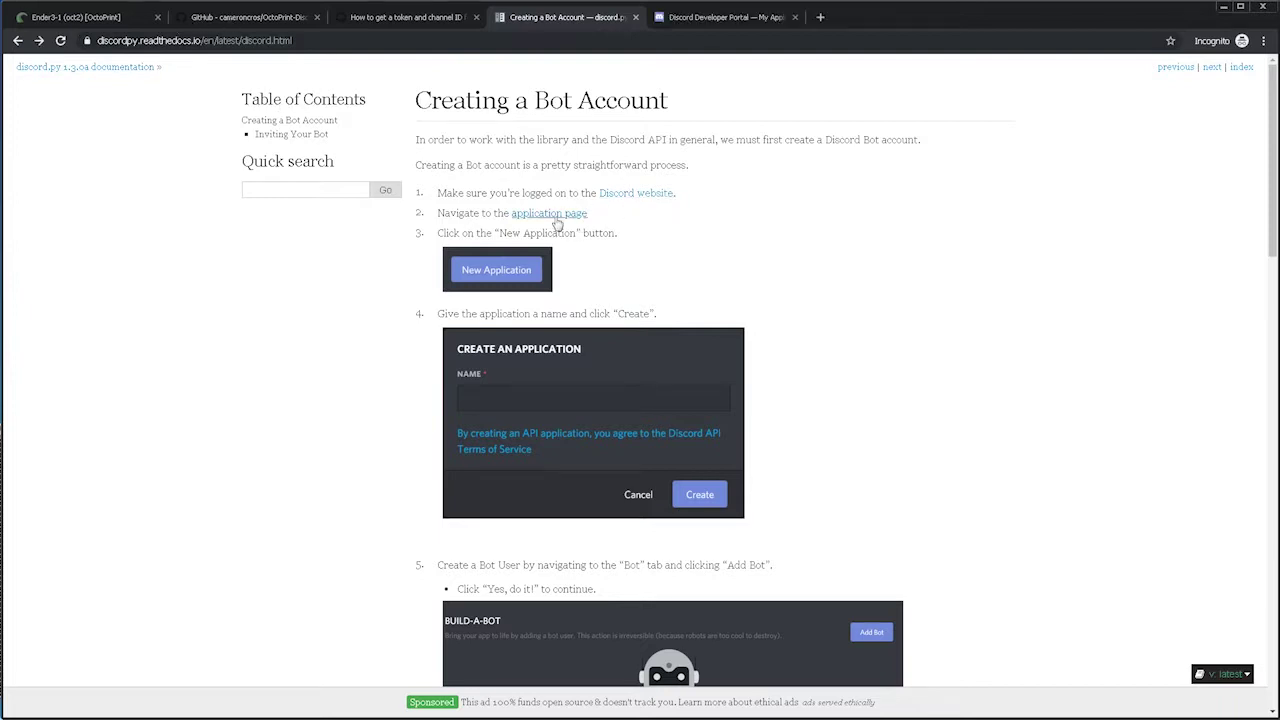
Create a Developer Portal application named ender-1, then return to the discord.py guide.
left_click(729, 18)
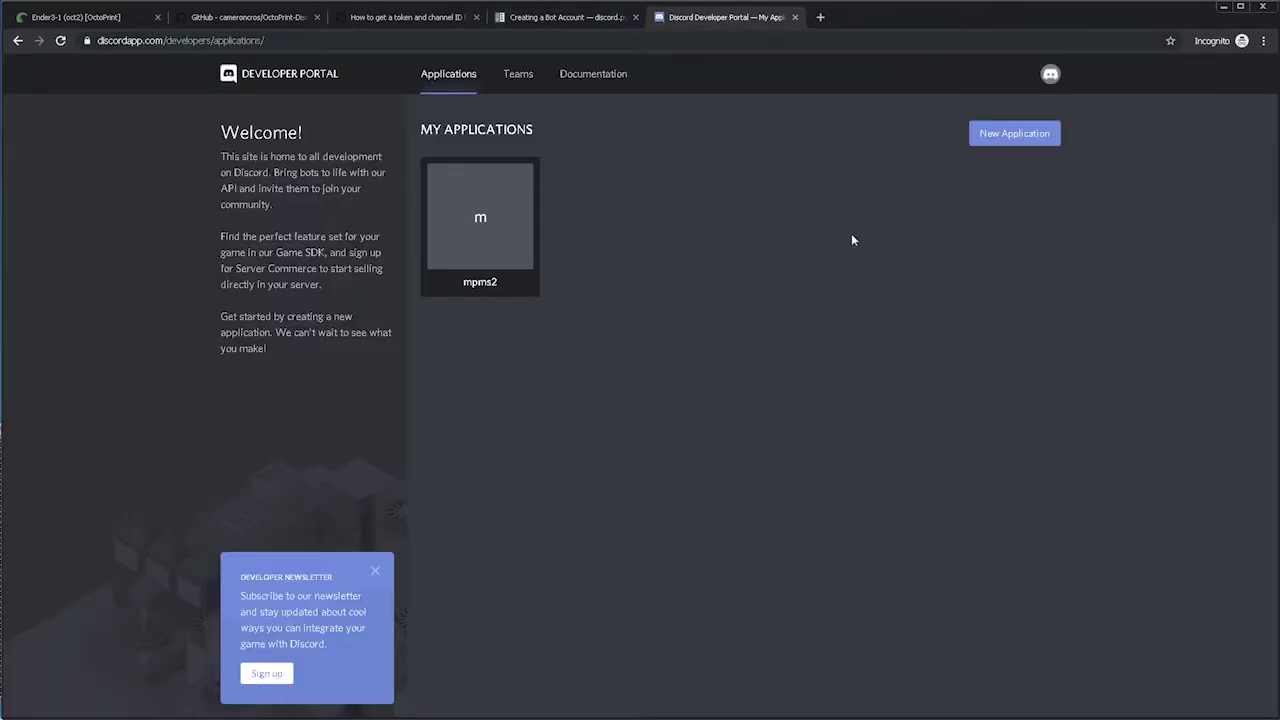
left_click(1010, 140)
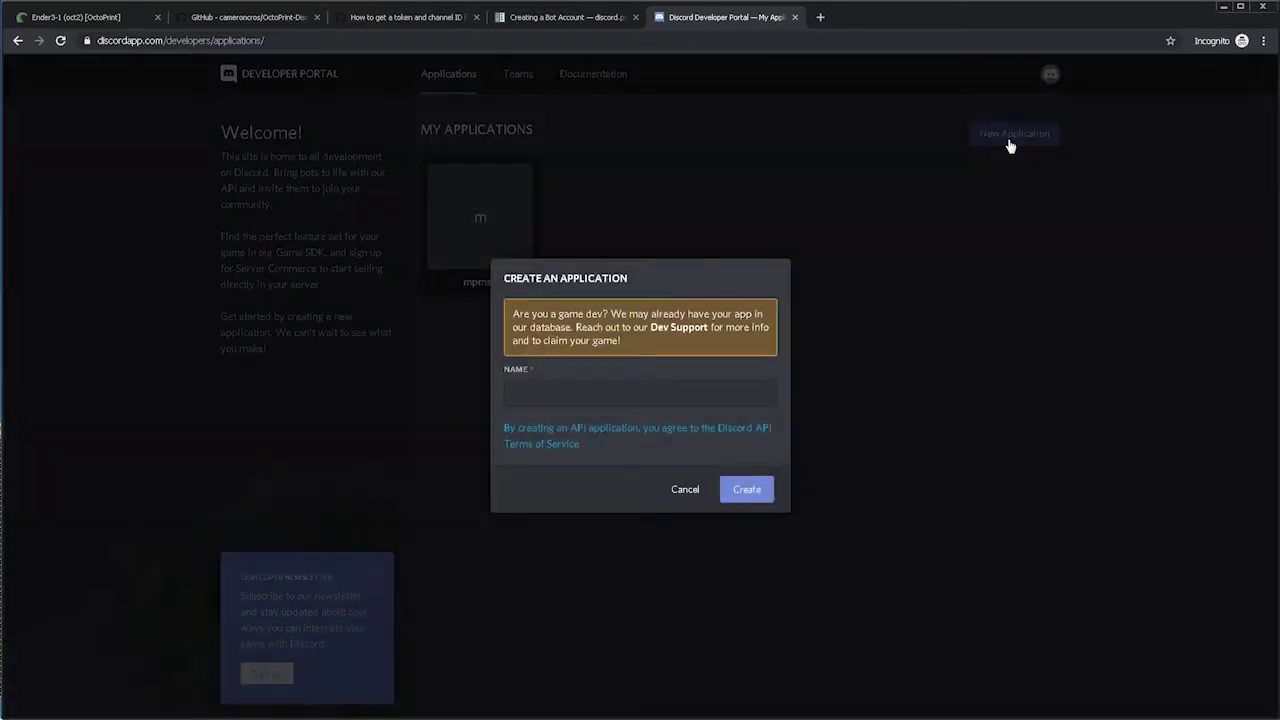
left_click(528, 395)
type("ender")
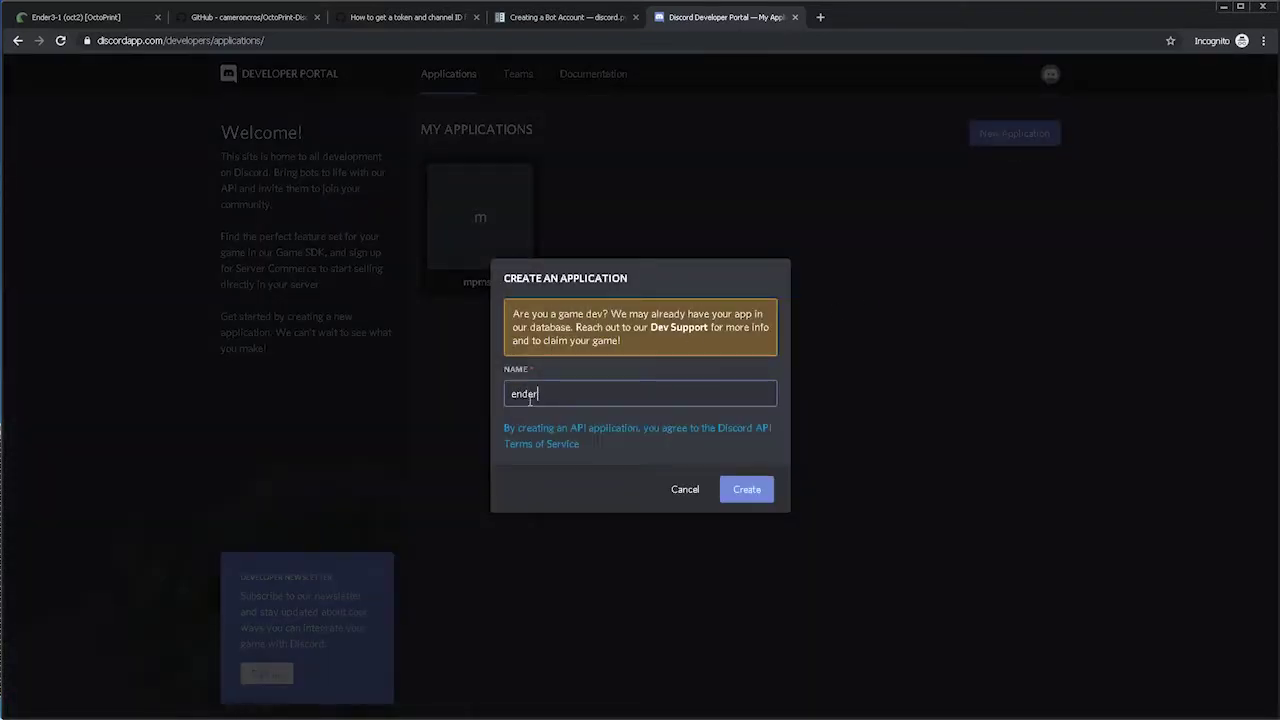
type("-1")
left_click(748, 493)
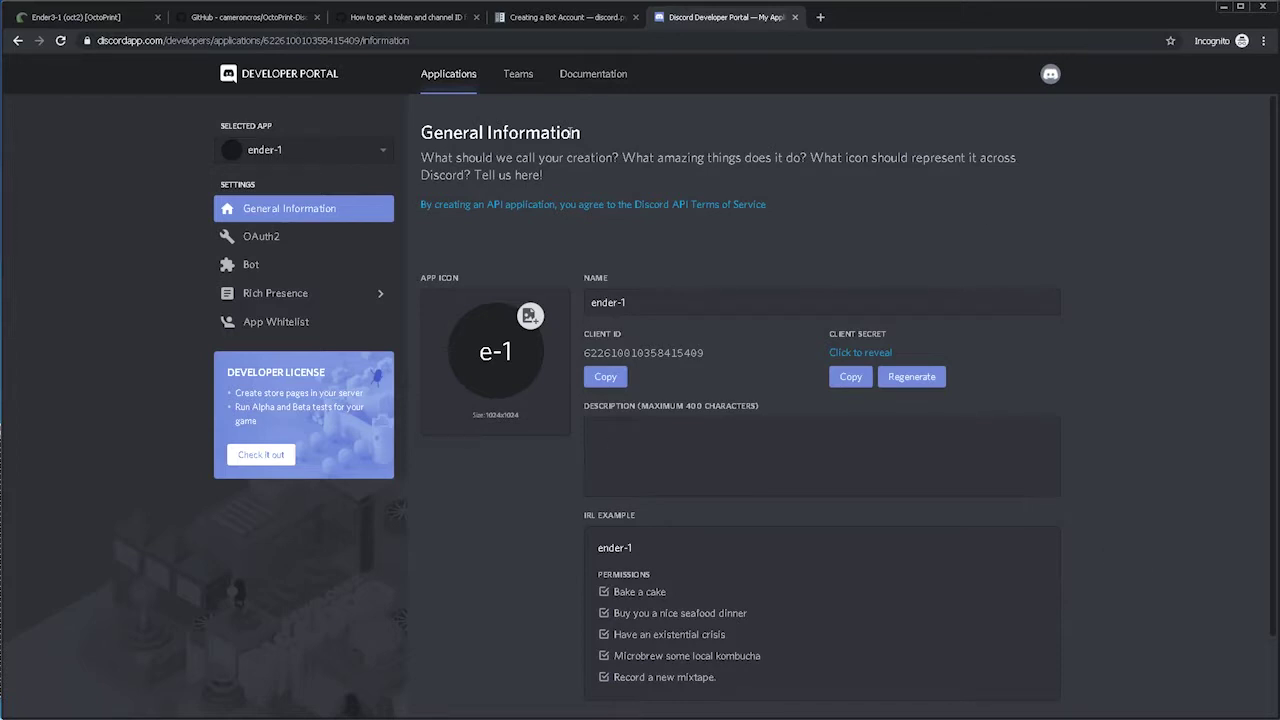
key("ctrl+shift+Tab")
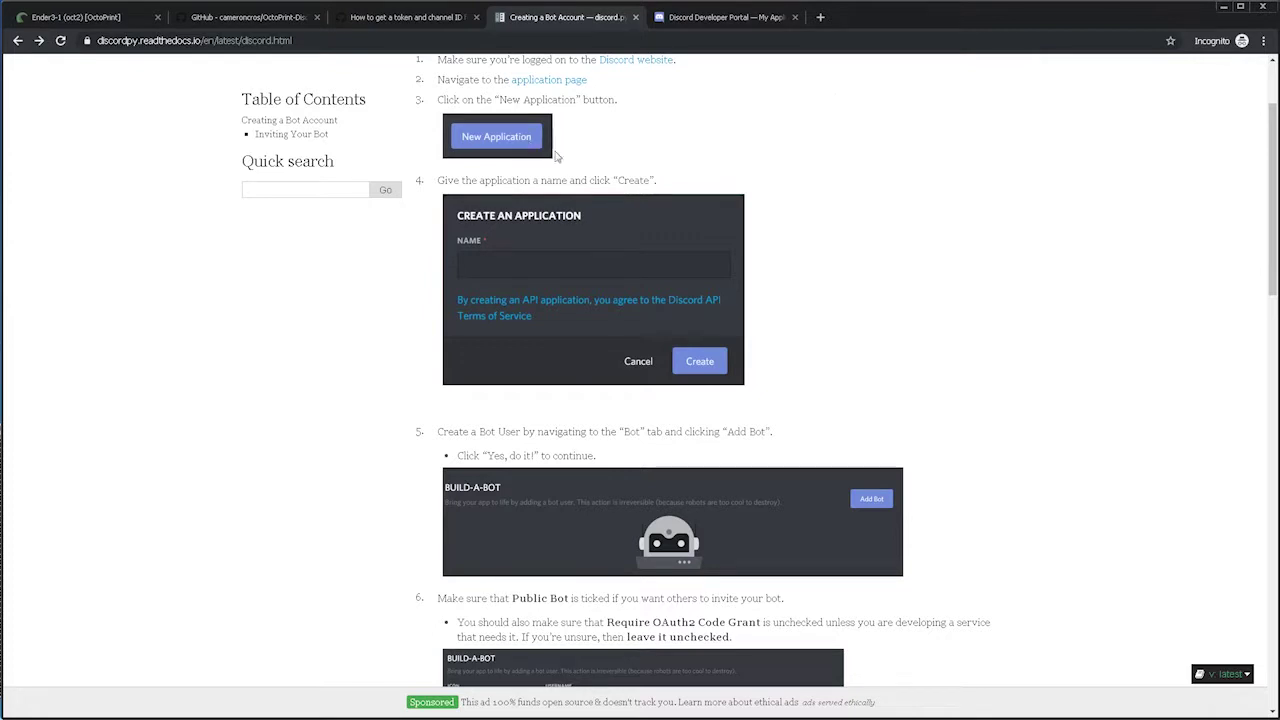
Add a bot user to the ender-1 application.
scroll(924, 337, "down", 1)
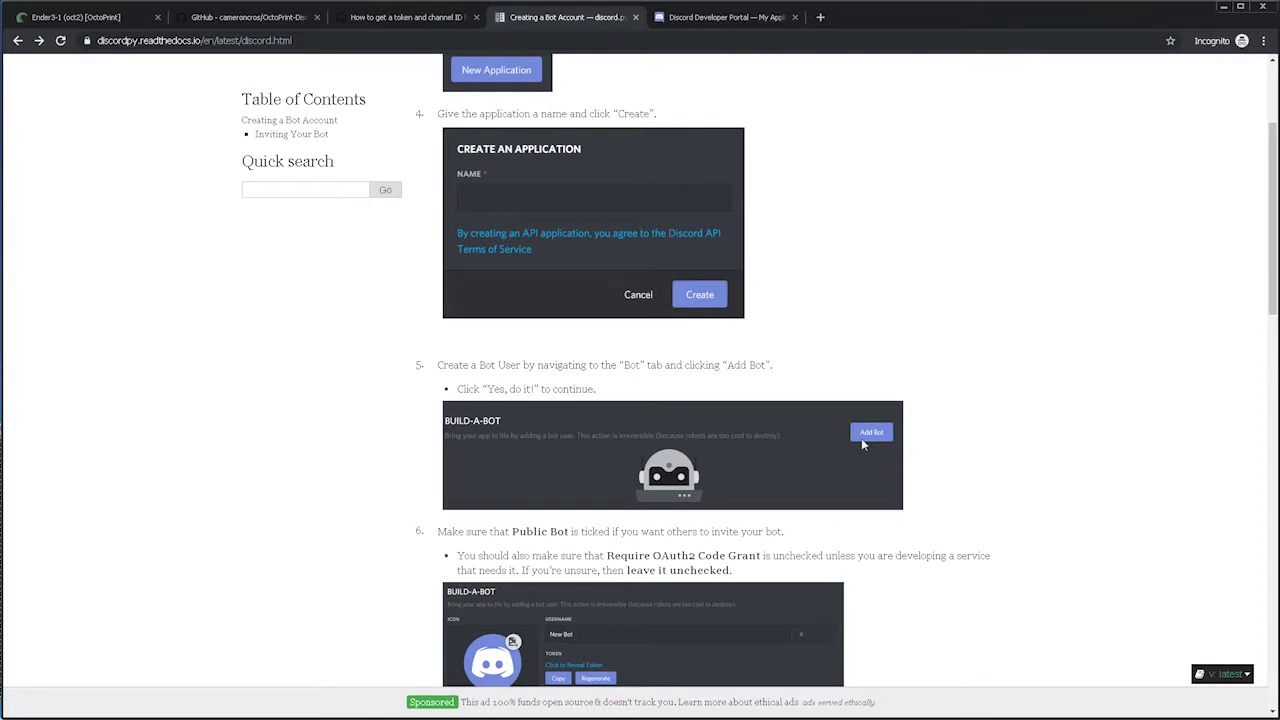
scroll(862, 444, "down", 1)
left_click(725, 17)
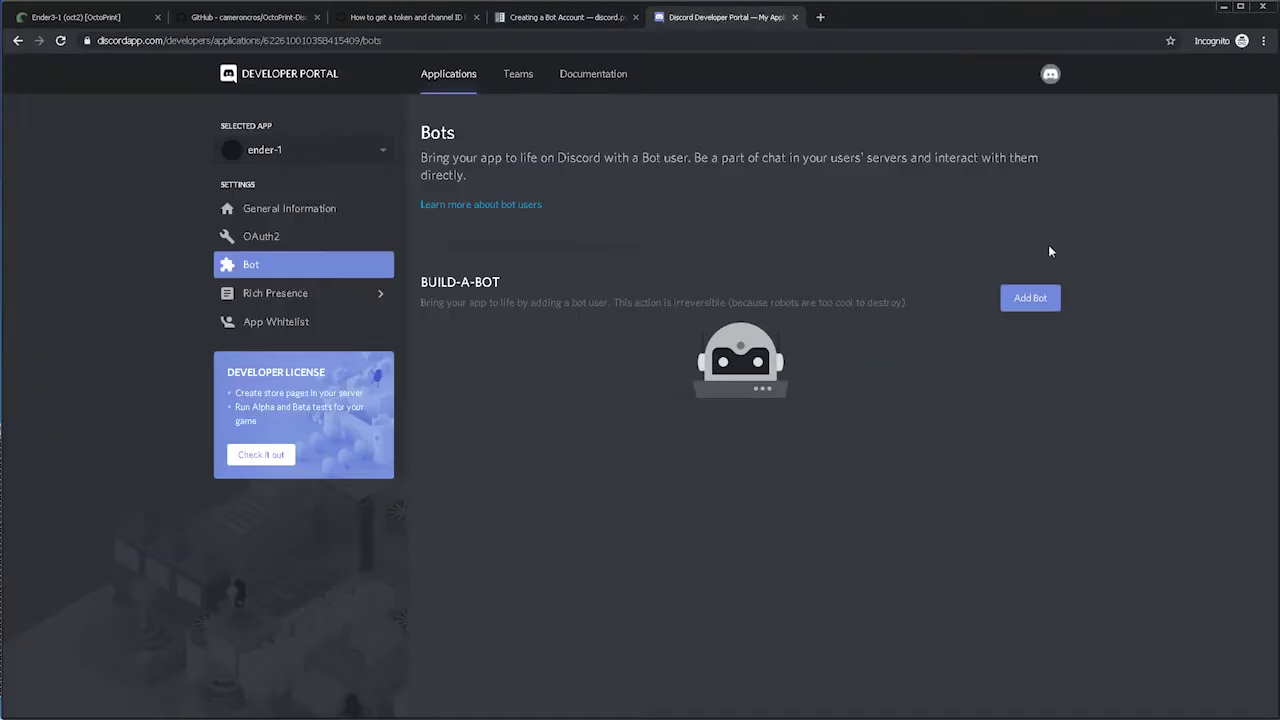
left_click(1033, 304)
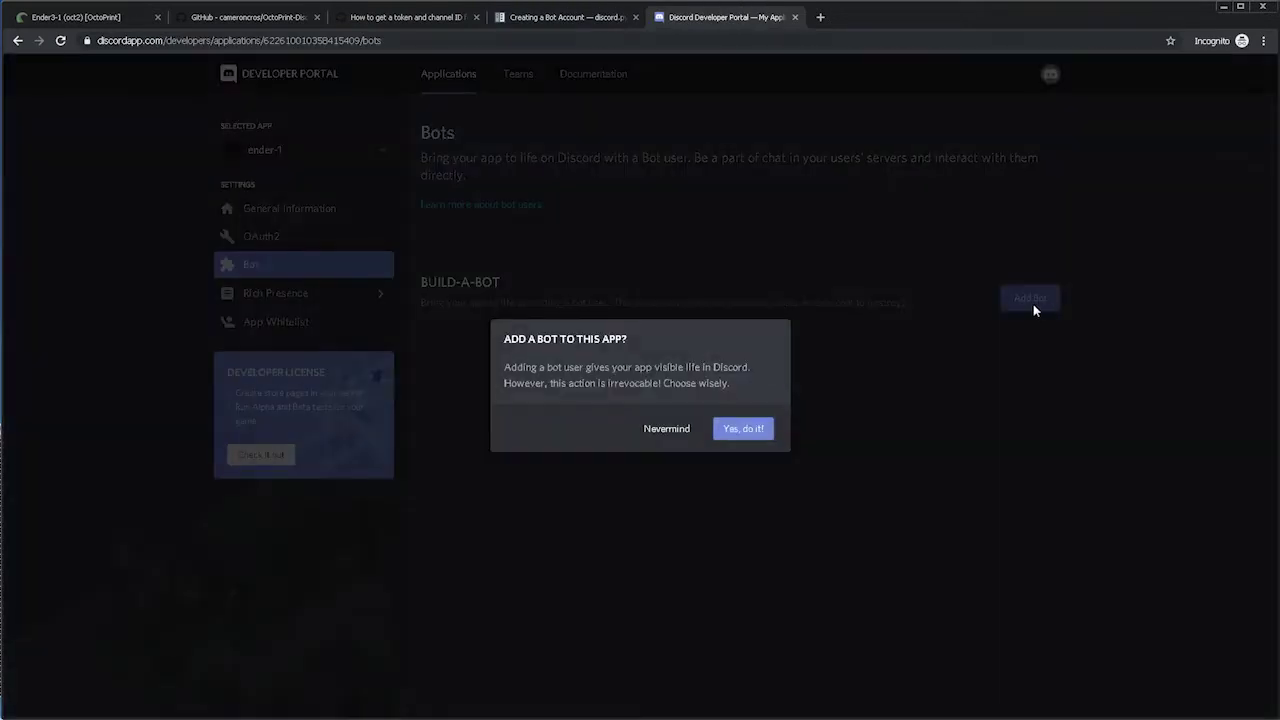
left_click(740, 428)
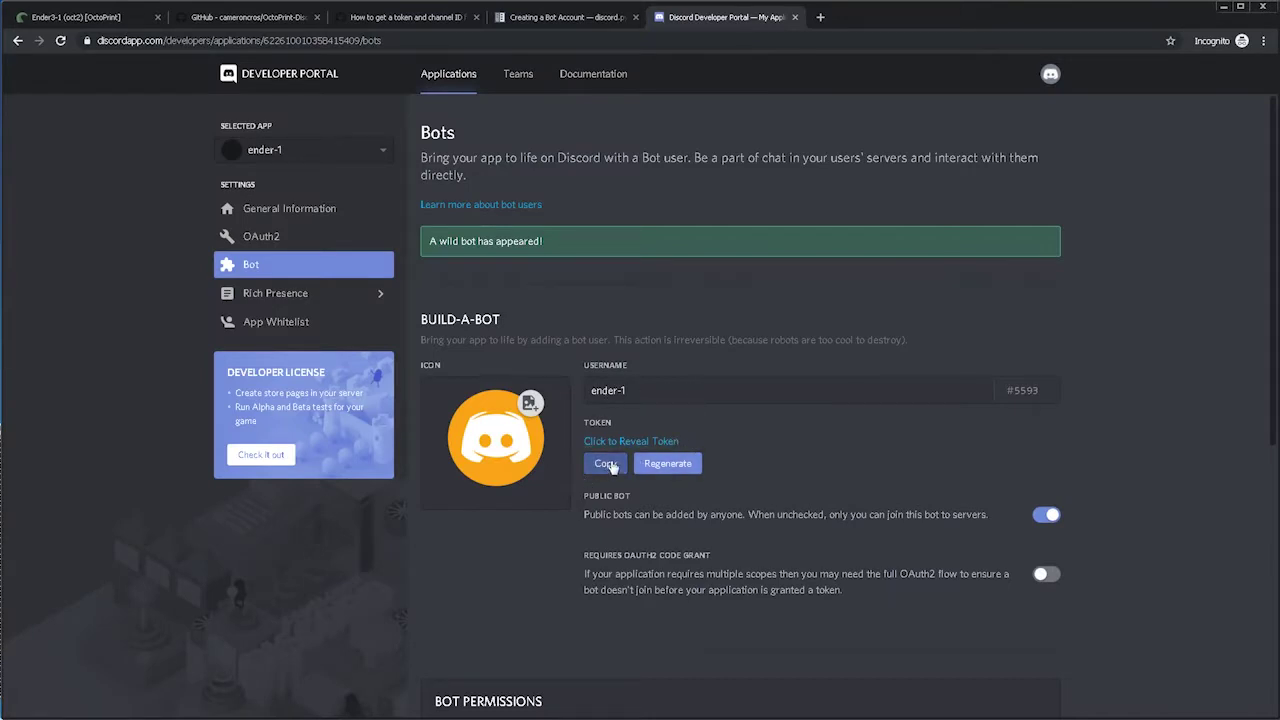
Make the ender-1 bot private, save the change, and copy its token.
left_click(609, 465)
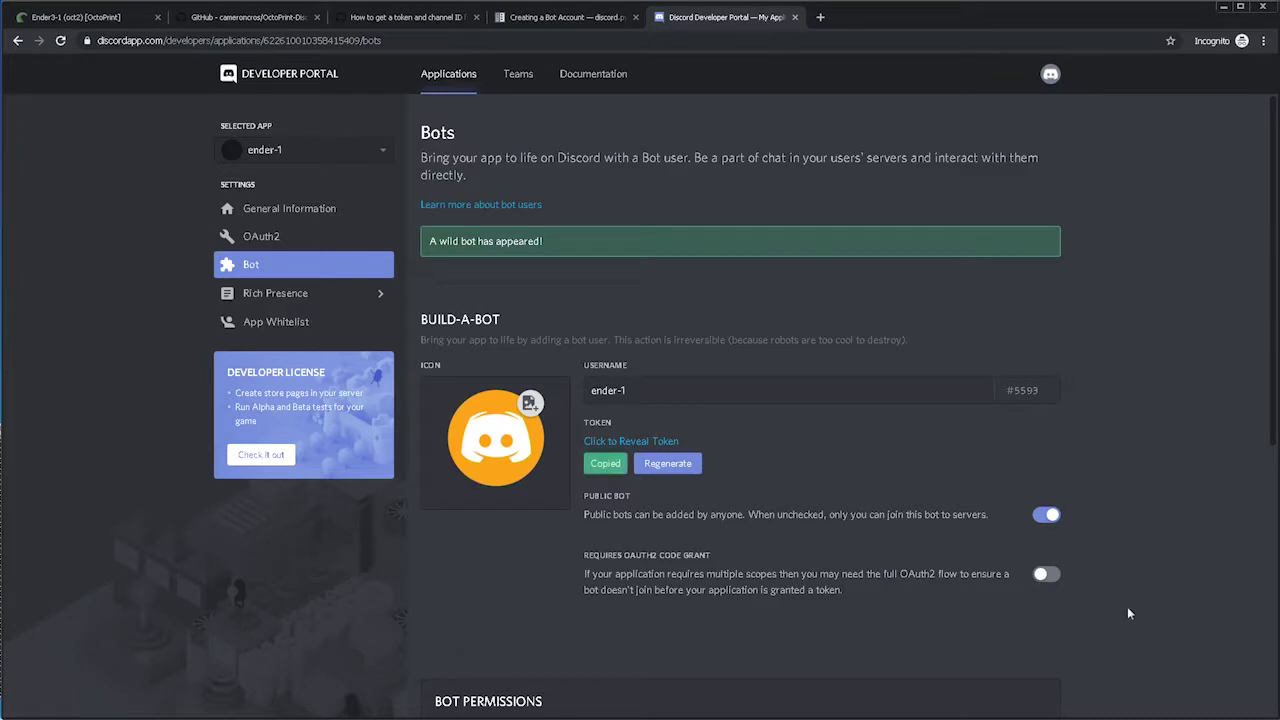
left_click(1046, 516)
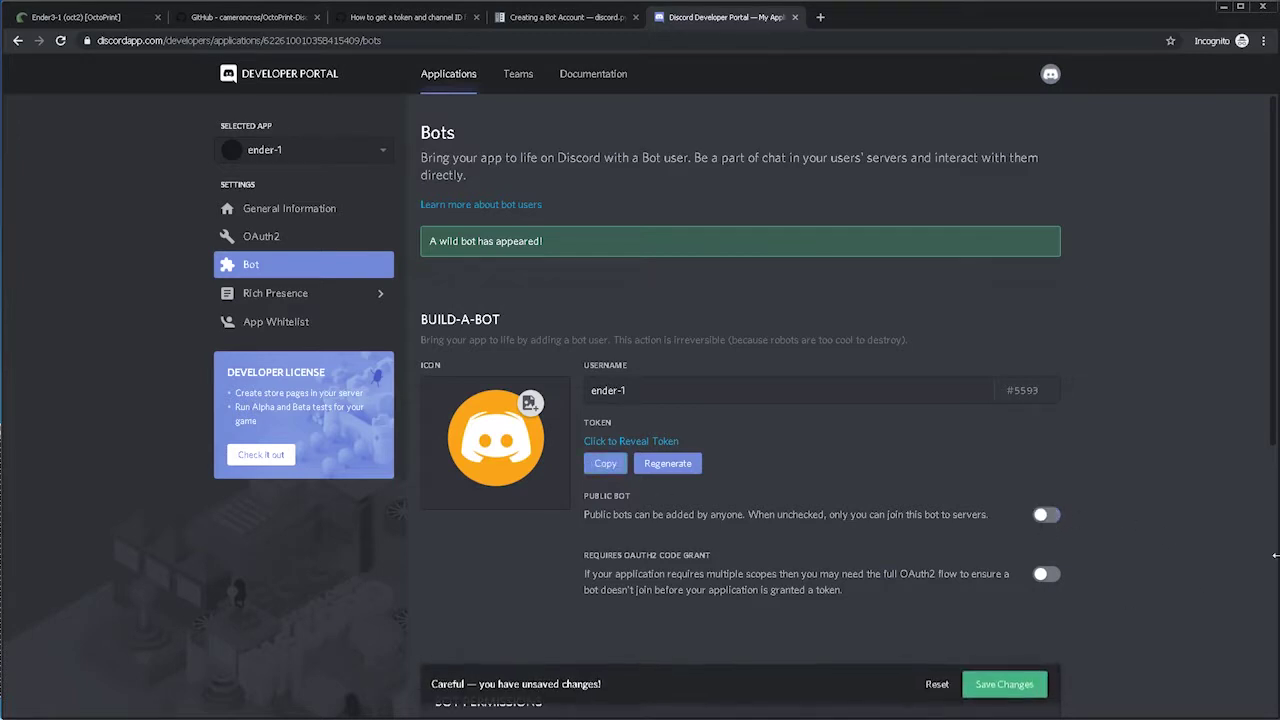
left_click(1004, 684)
scroll(740, 495, "down", 2)
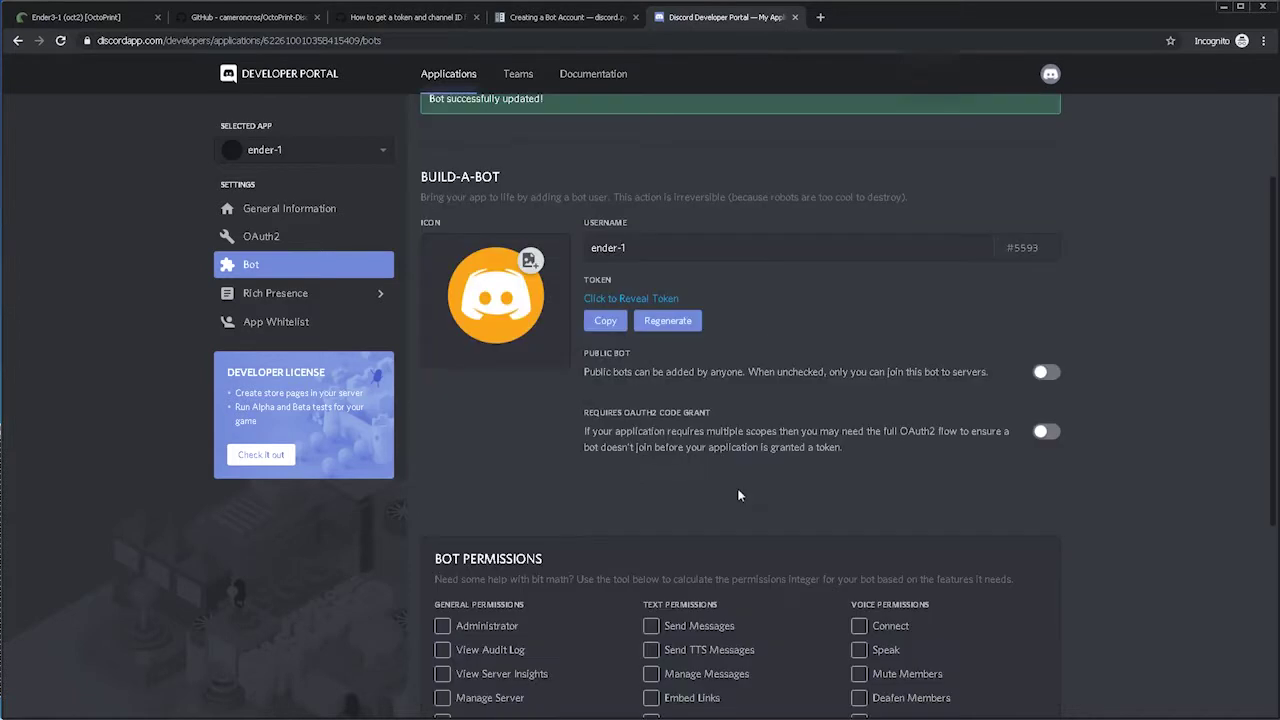
left_click(607, 324)
Paste the copied bot token into OctoPrint's DiscordRemote Bot Token setting.
left_click(76, 18)
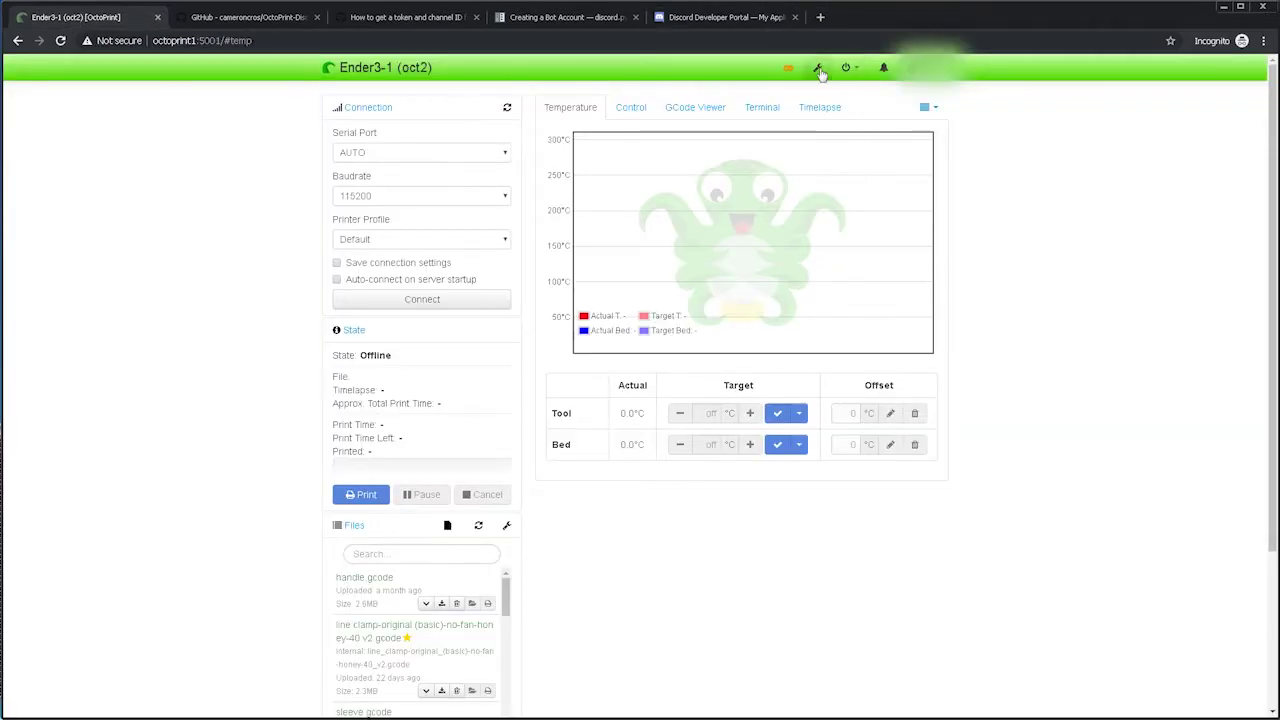
left_click(818, 69)
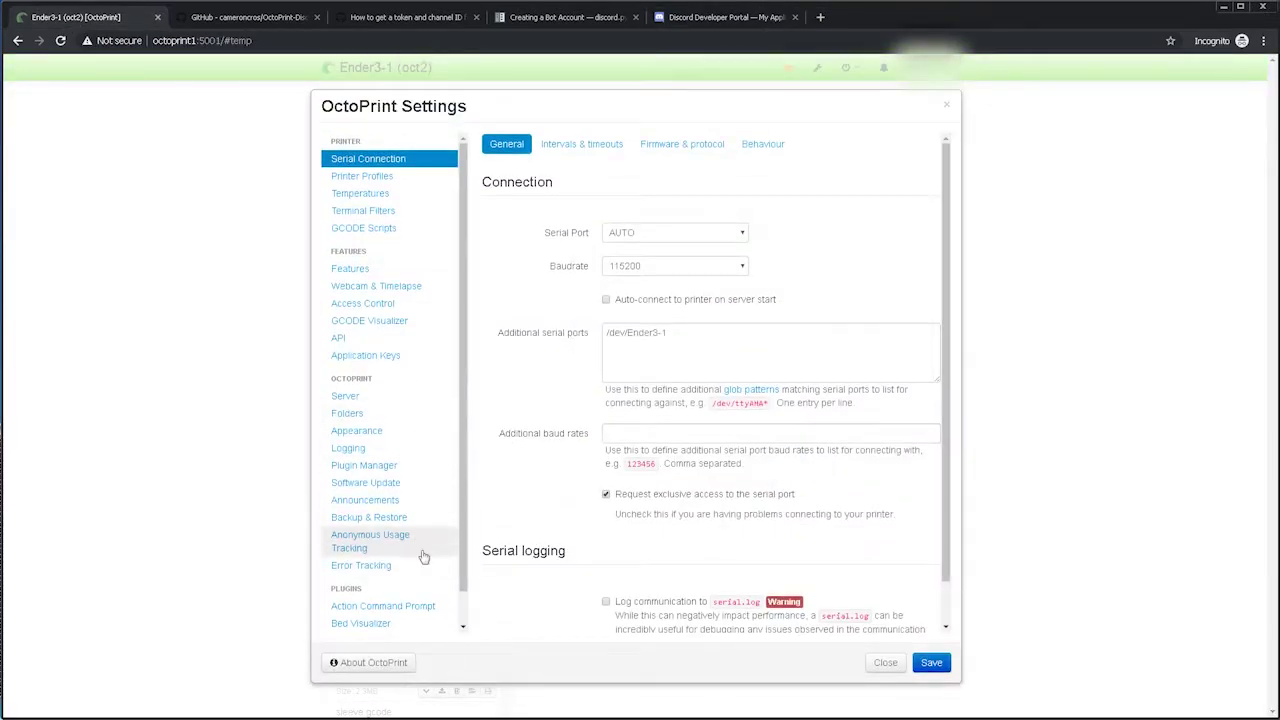
scroll(413, 572, "down", 1)
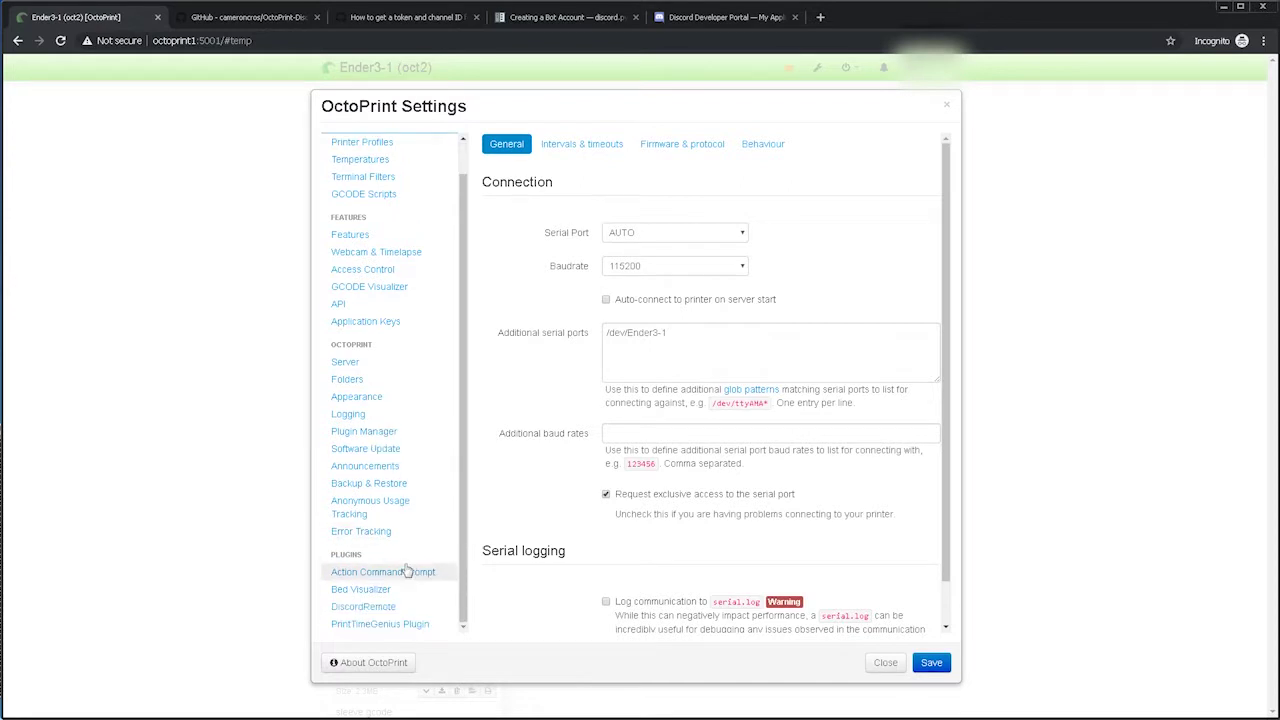
left_click(372, 607)
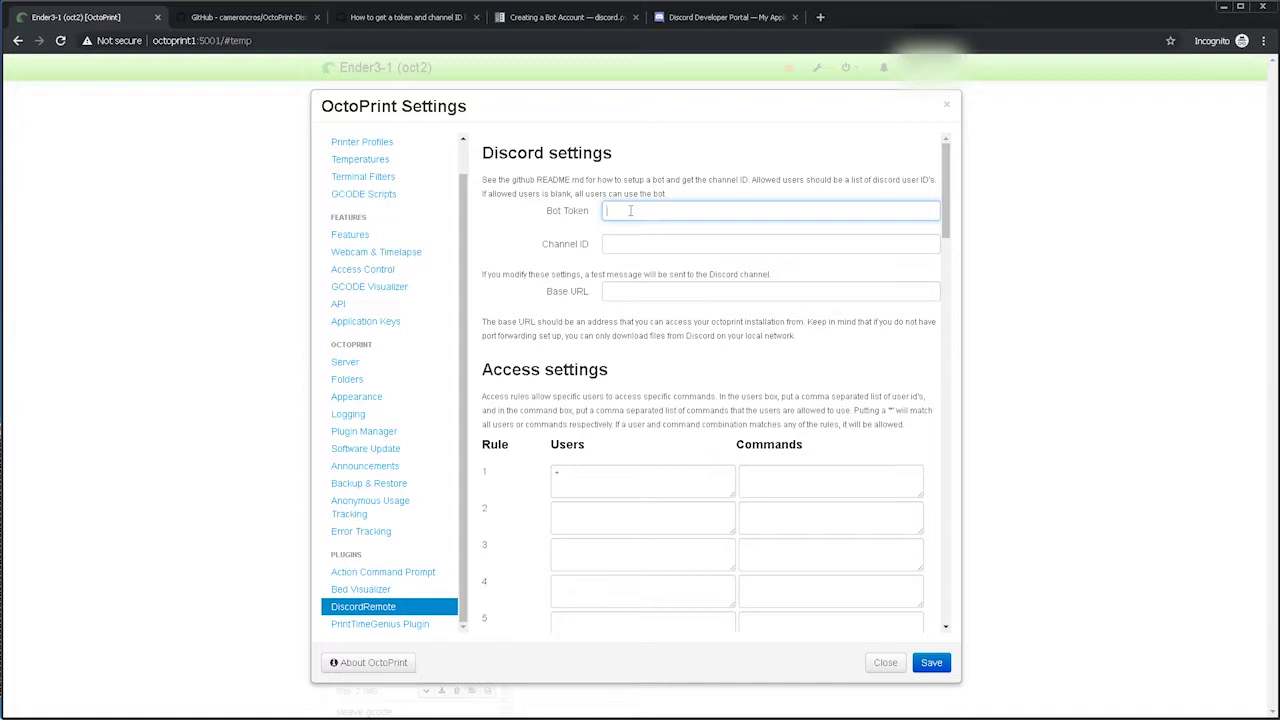
key("ctrl+v")
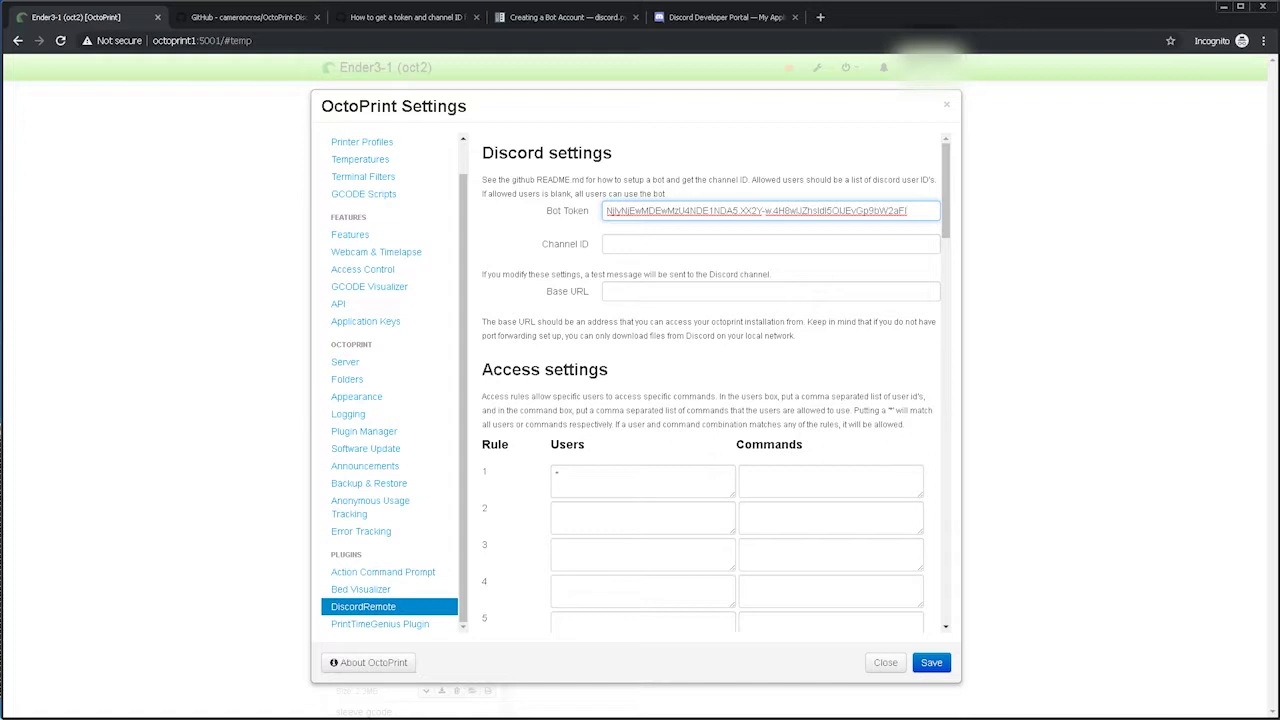
key("alt+Tab")
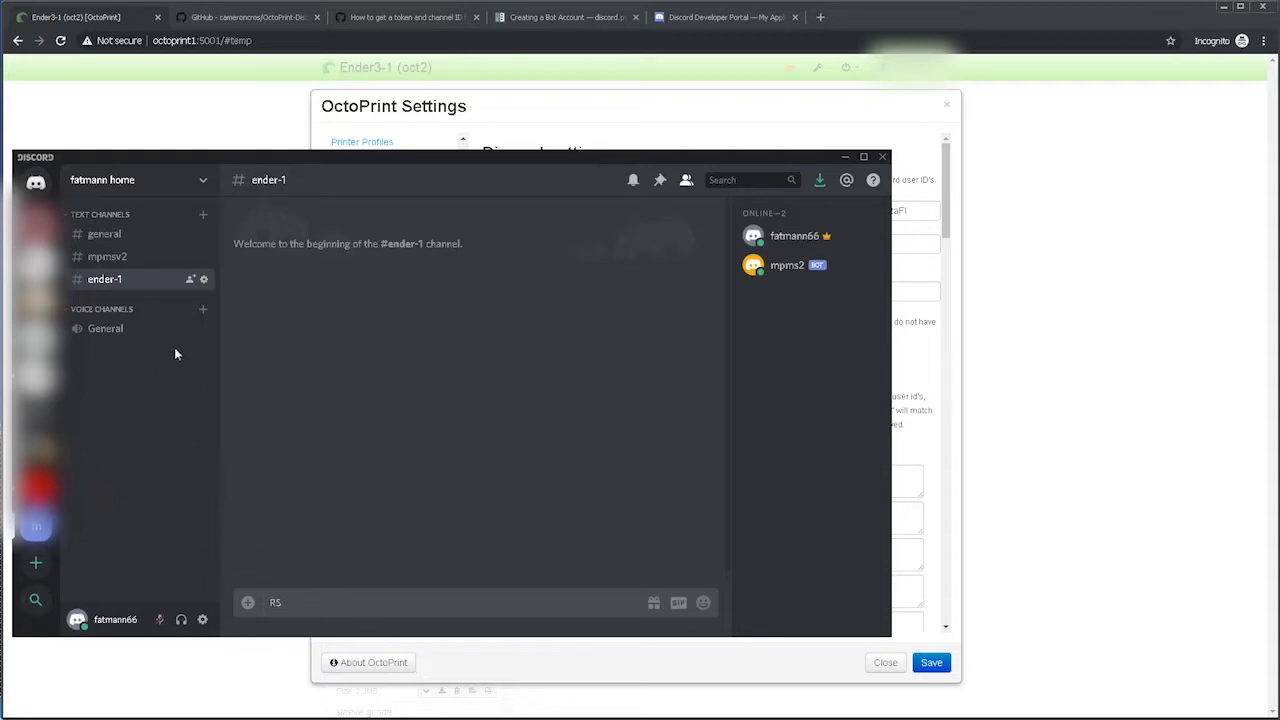
Look through Discord's Appearance user settings, then close them.
left_click(202, 621)
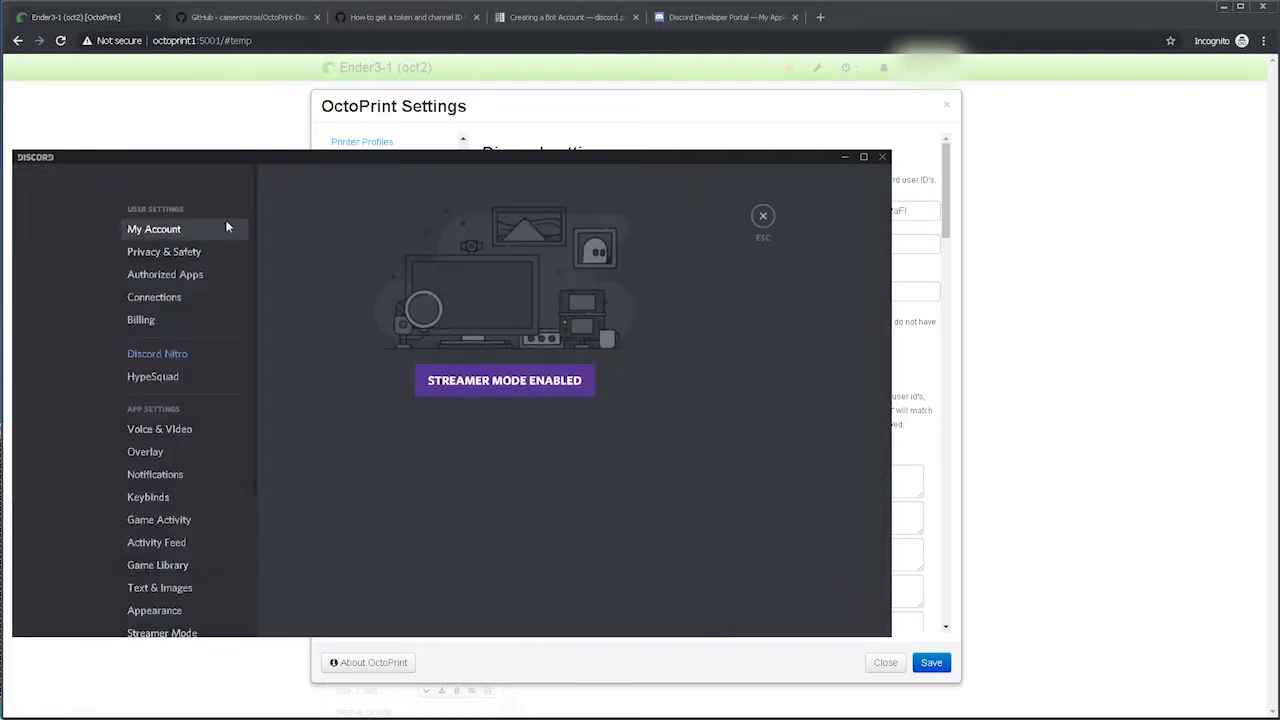
scroll(211, 495, "down", 2)
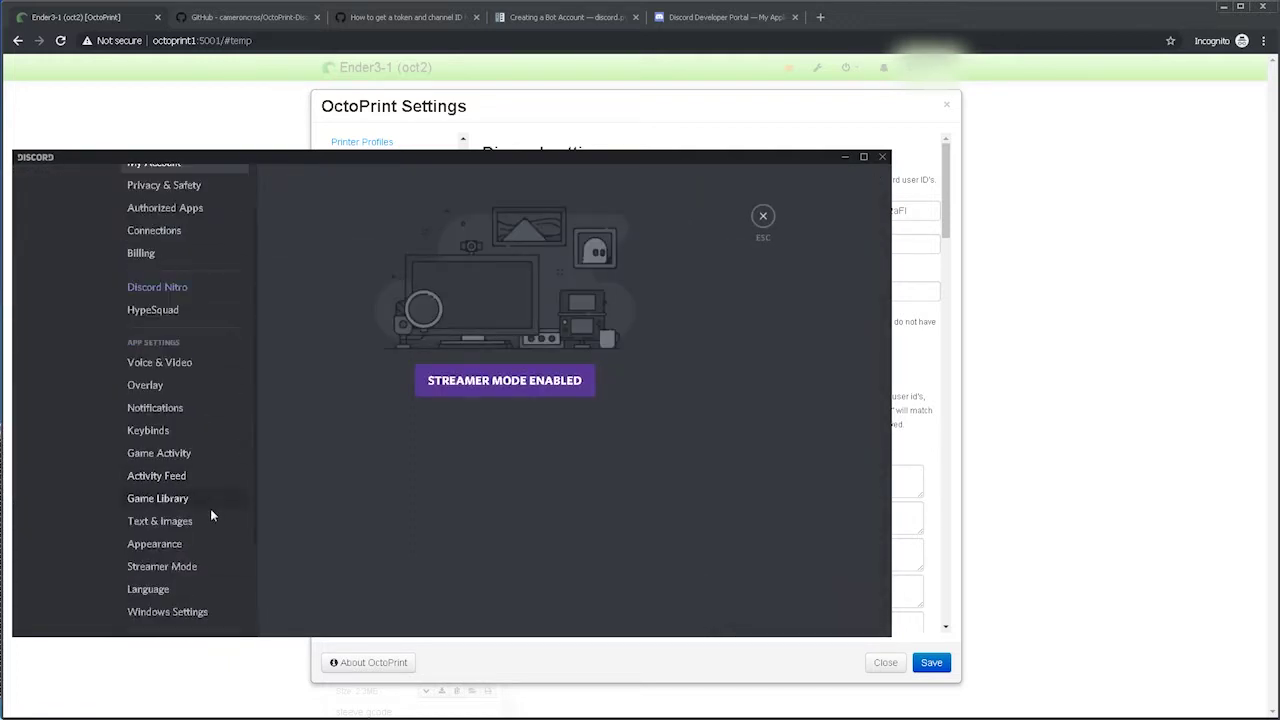
left_click(160, 548)
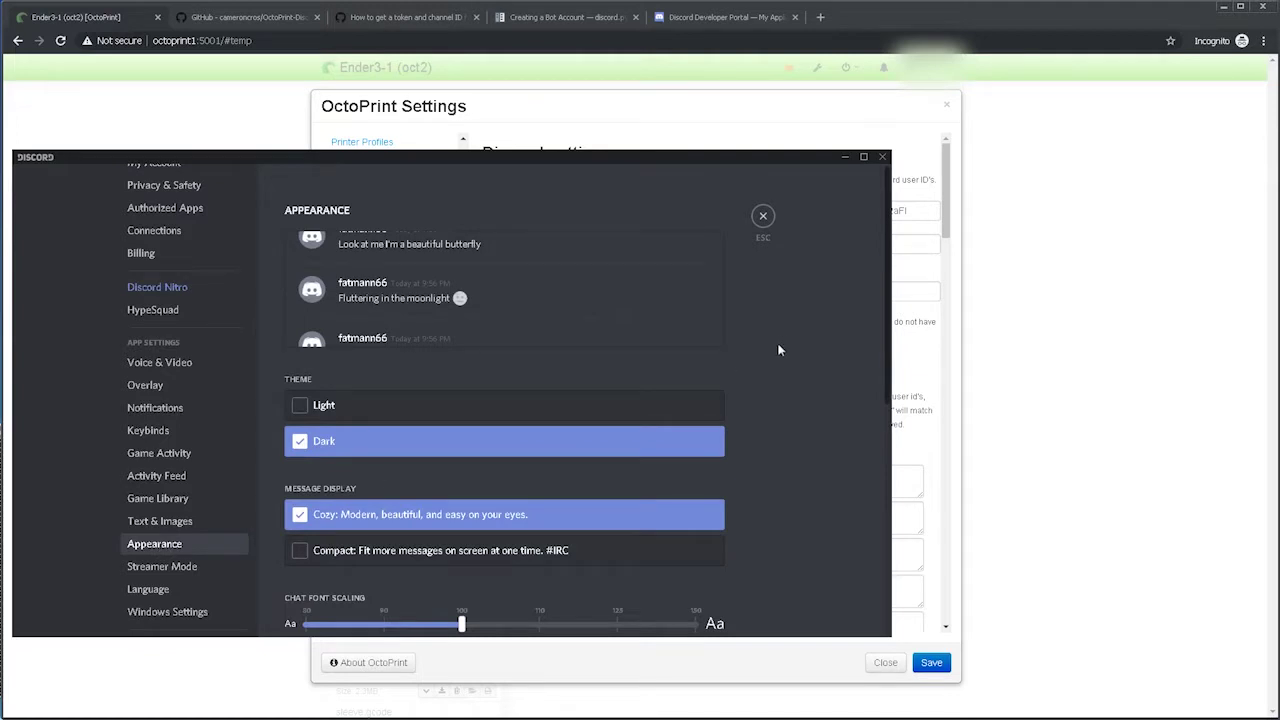
scroll(779, 349, "down", 5)
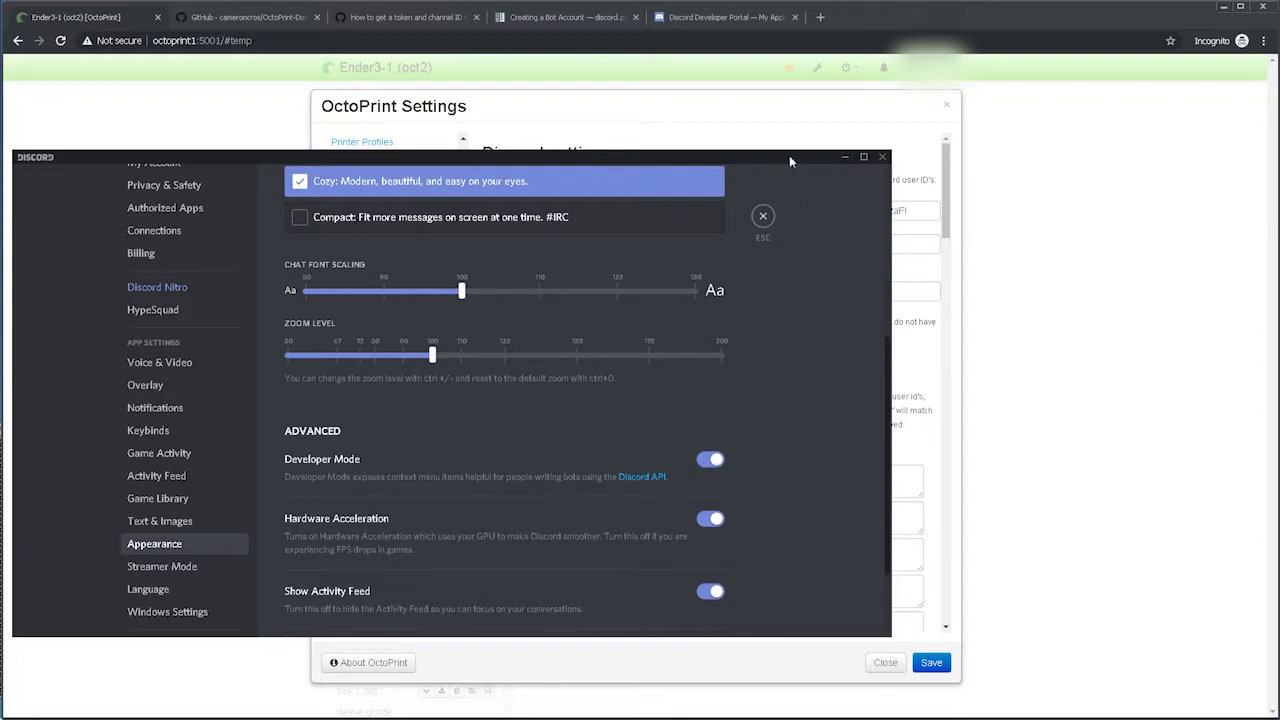
left_click(766, 218)
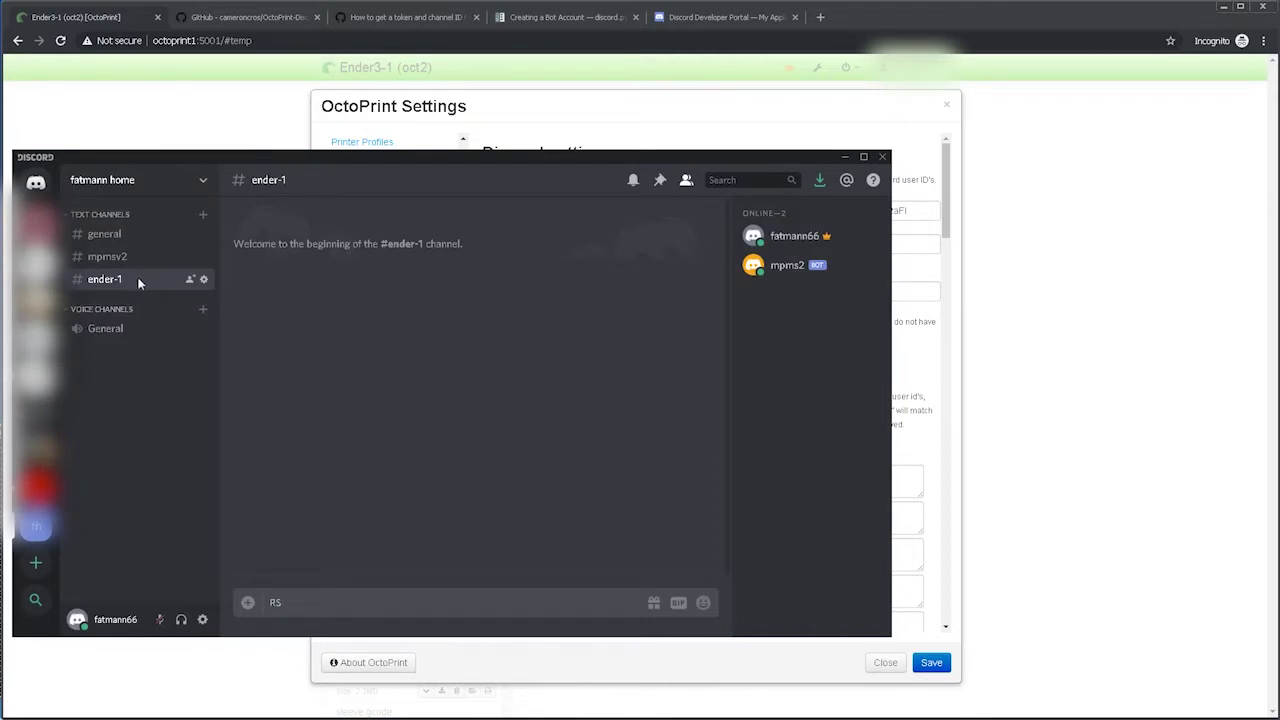
Copy the ID of the ender-1 text channel.
type("RSSR")
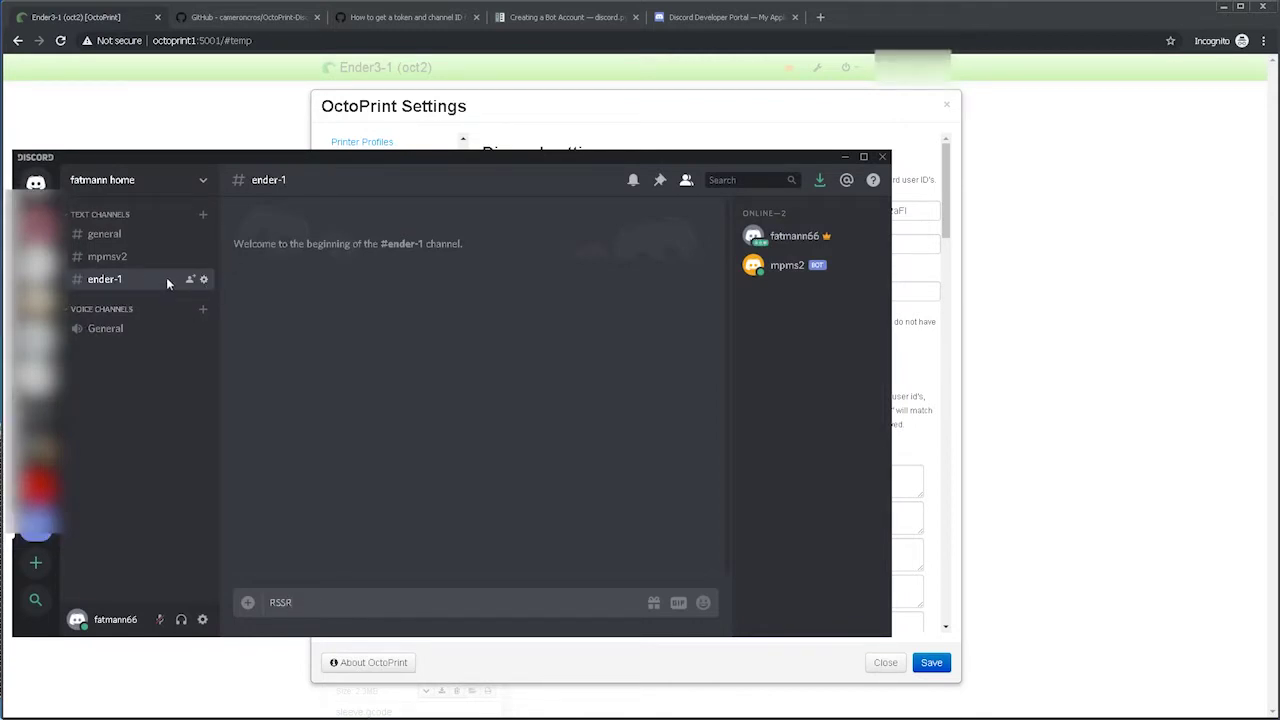
right_click(166, 277)
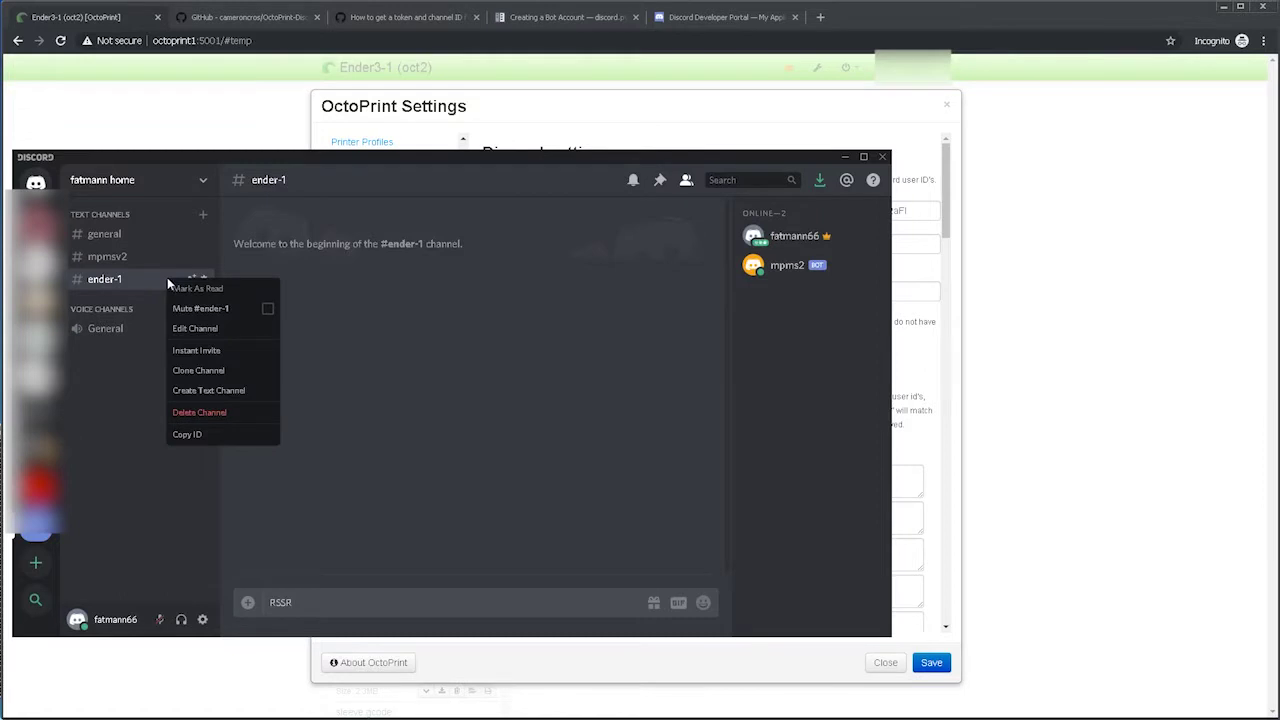
left_click(211, 433)
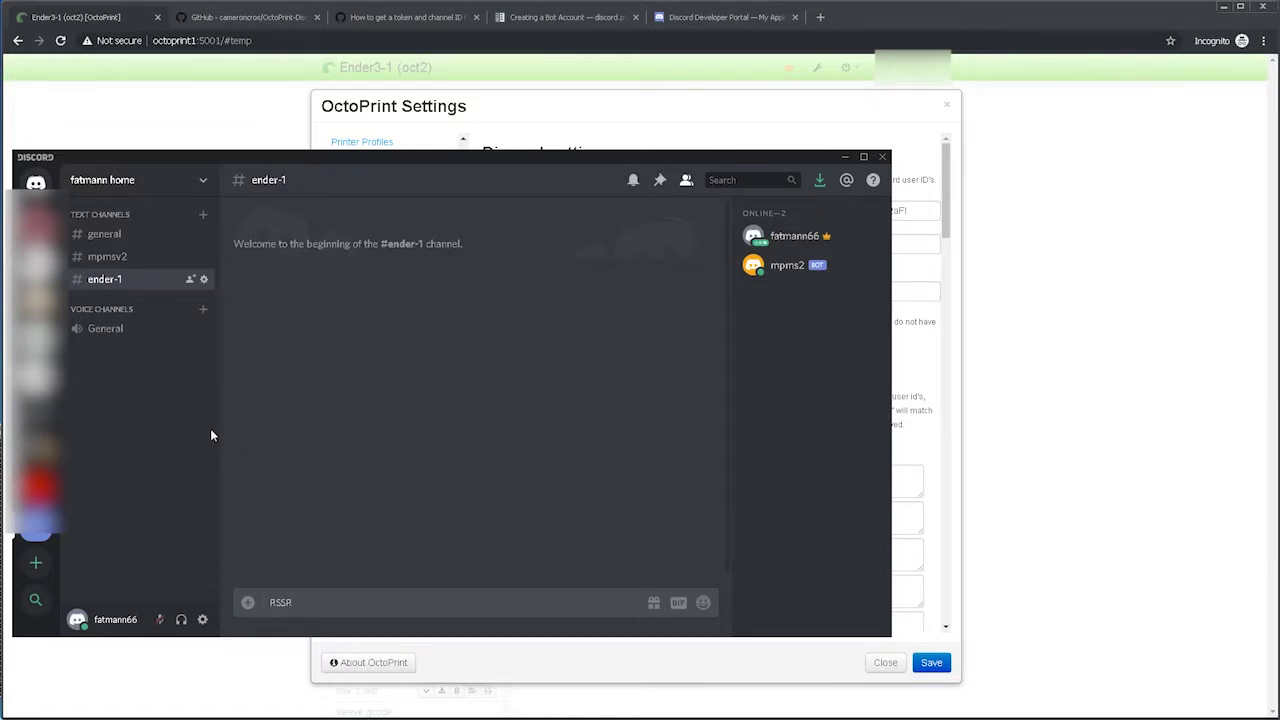
left_click(817, 115)
Paste the copied ender-1 channel ID into the DiscordRemote Channel ID setting.
left_click(631, 248)
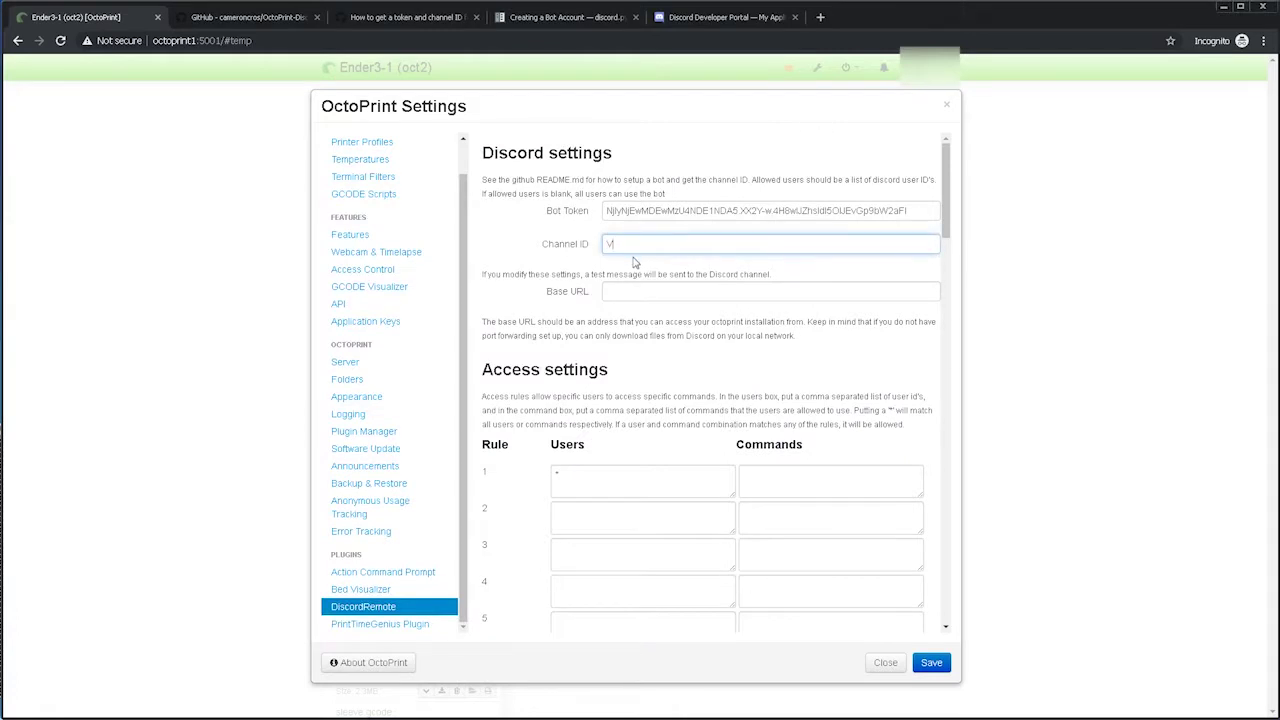
type("V")
key("ctrl+v")
key("ctrl+v")
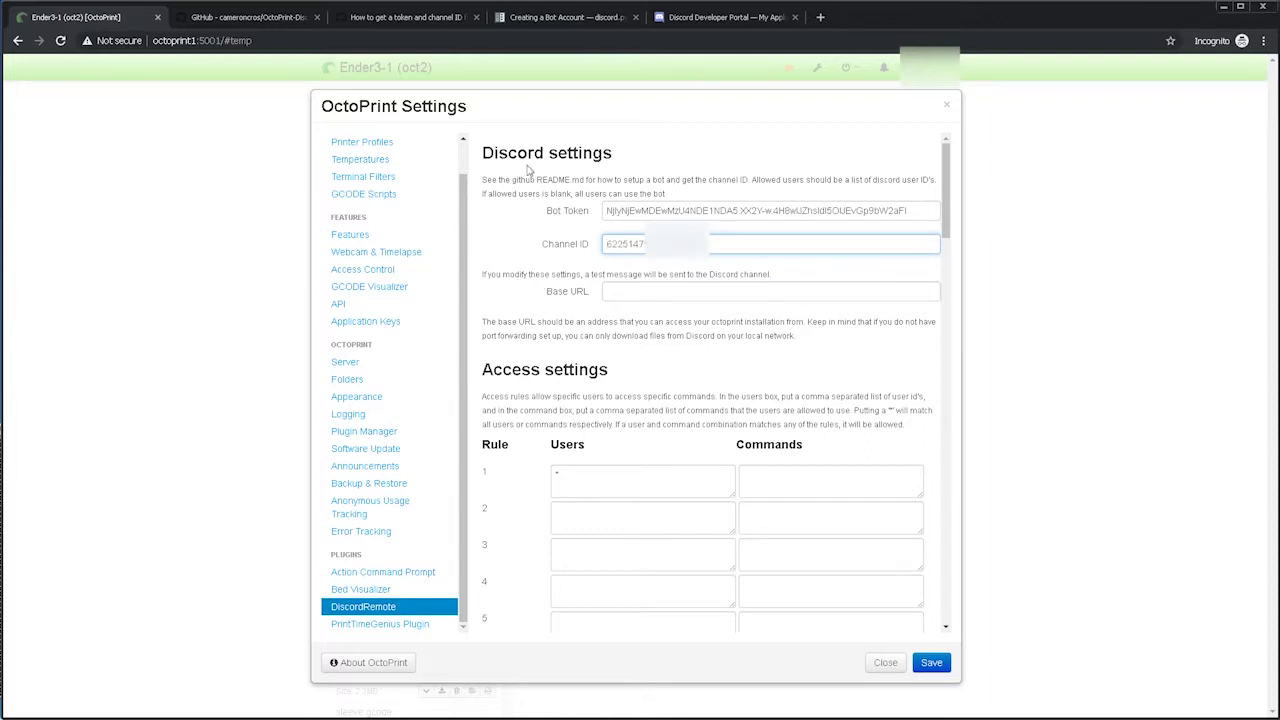
left_click(257, 22)
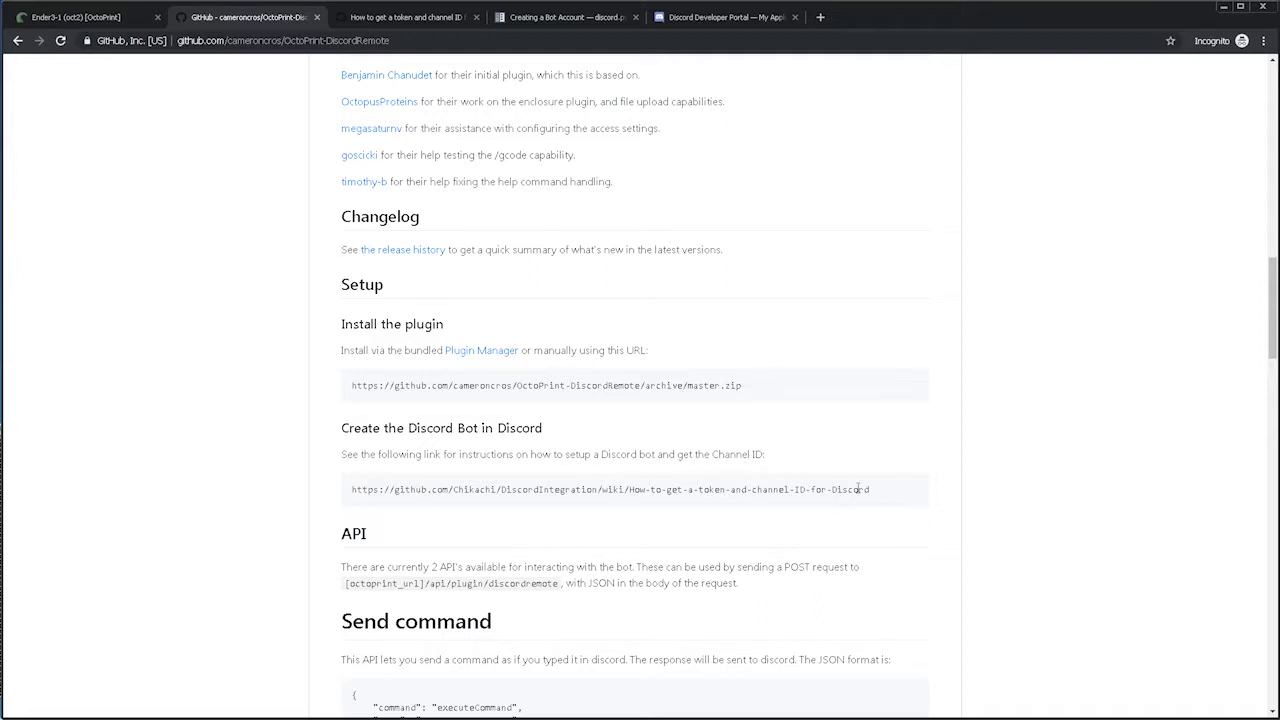
Select and copy '[octoprint_url]/api/plugin/discordremote' from the README's API section.
scroll(905, 497, "down", 1)
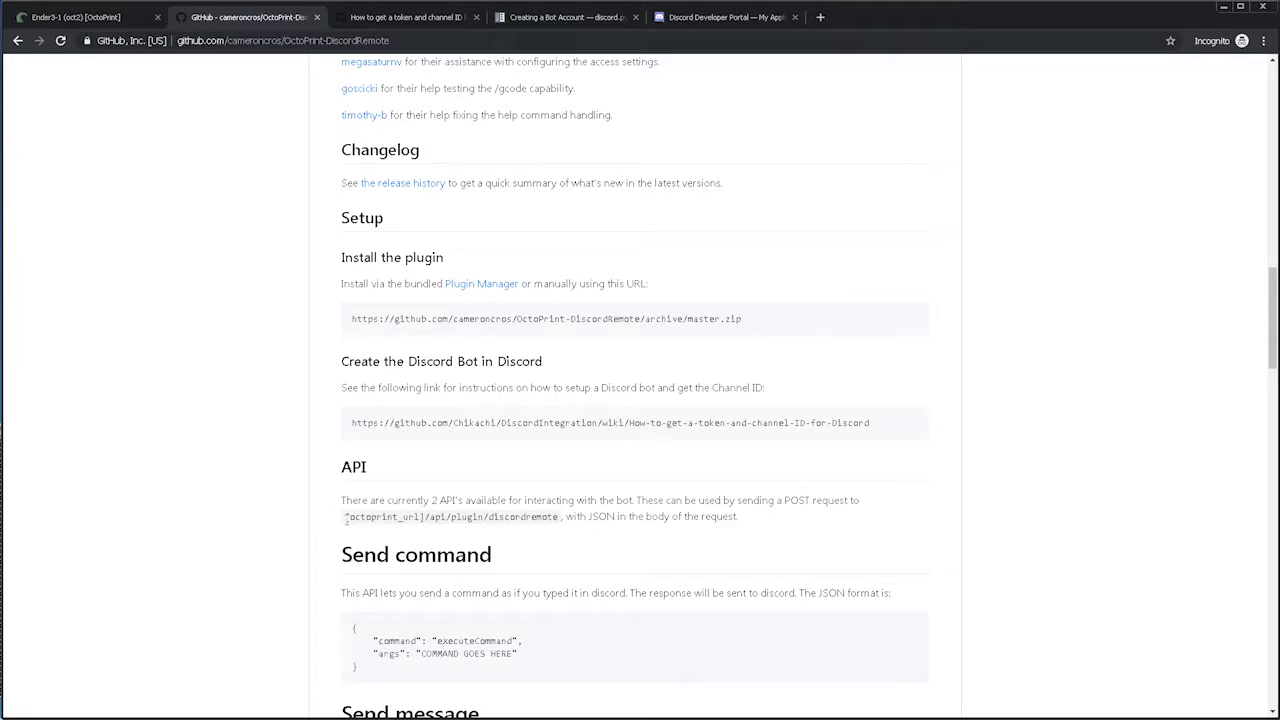
left_click_drag(346, 518, 562, 527)
key("ctrl+c")
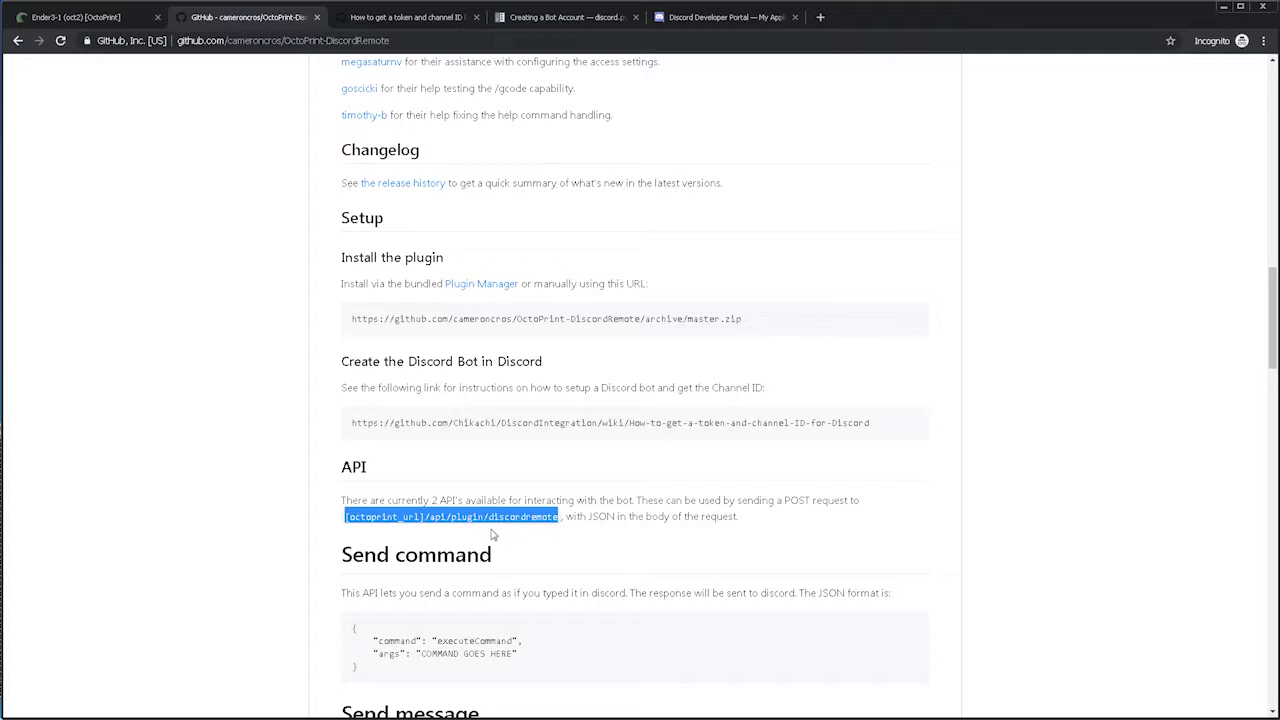
left_click(104, 20)
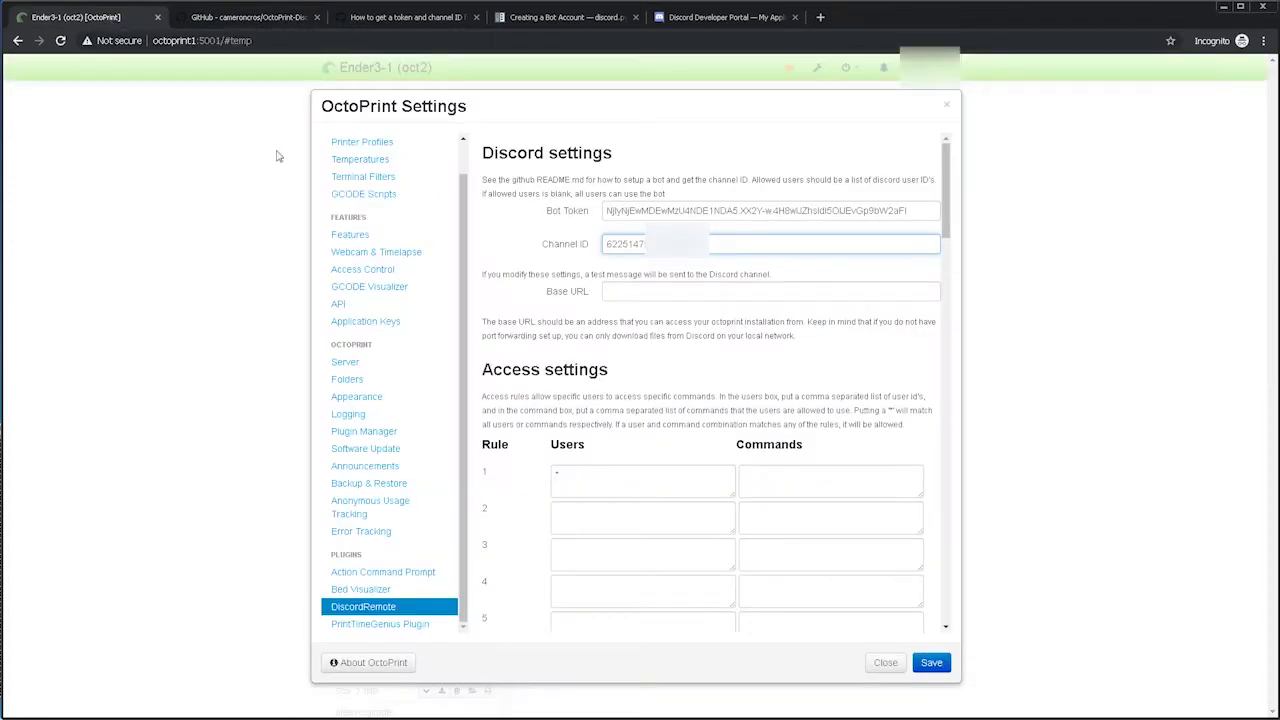
left_click(645, 293)
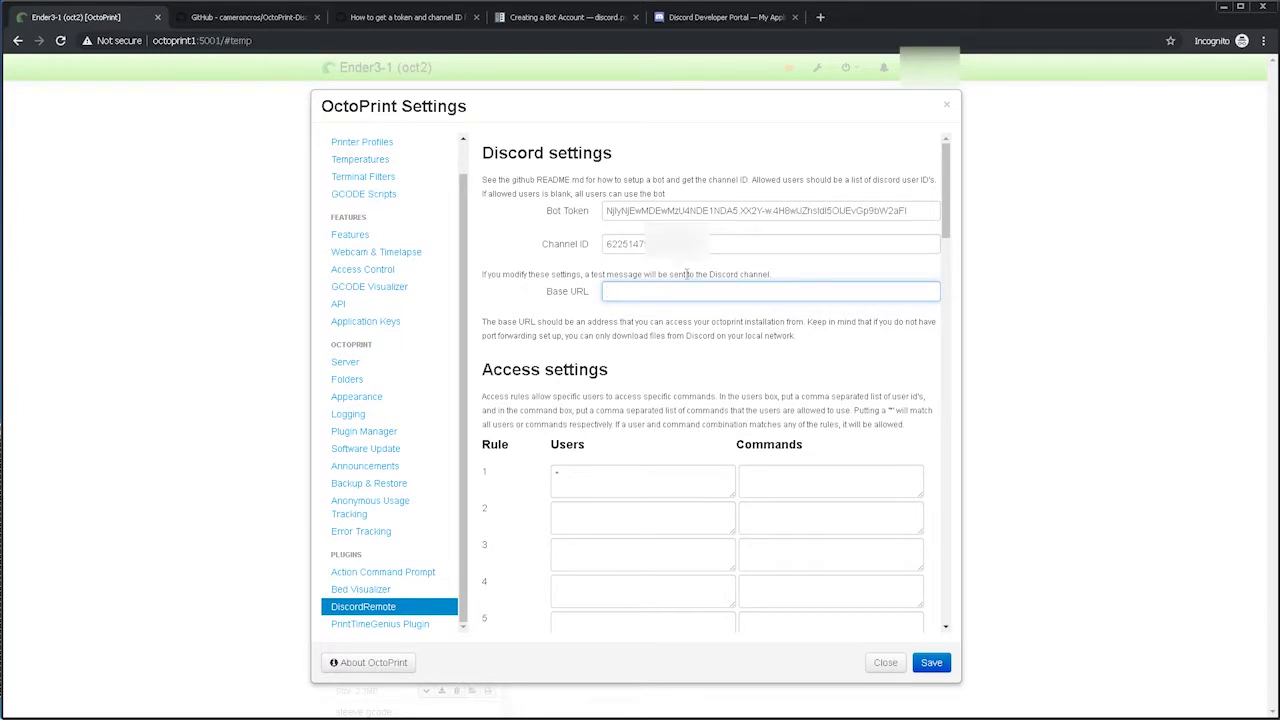
key("ctrl+v")
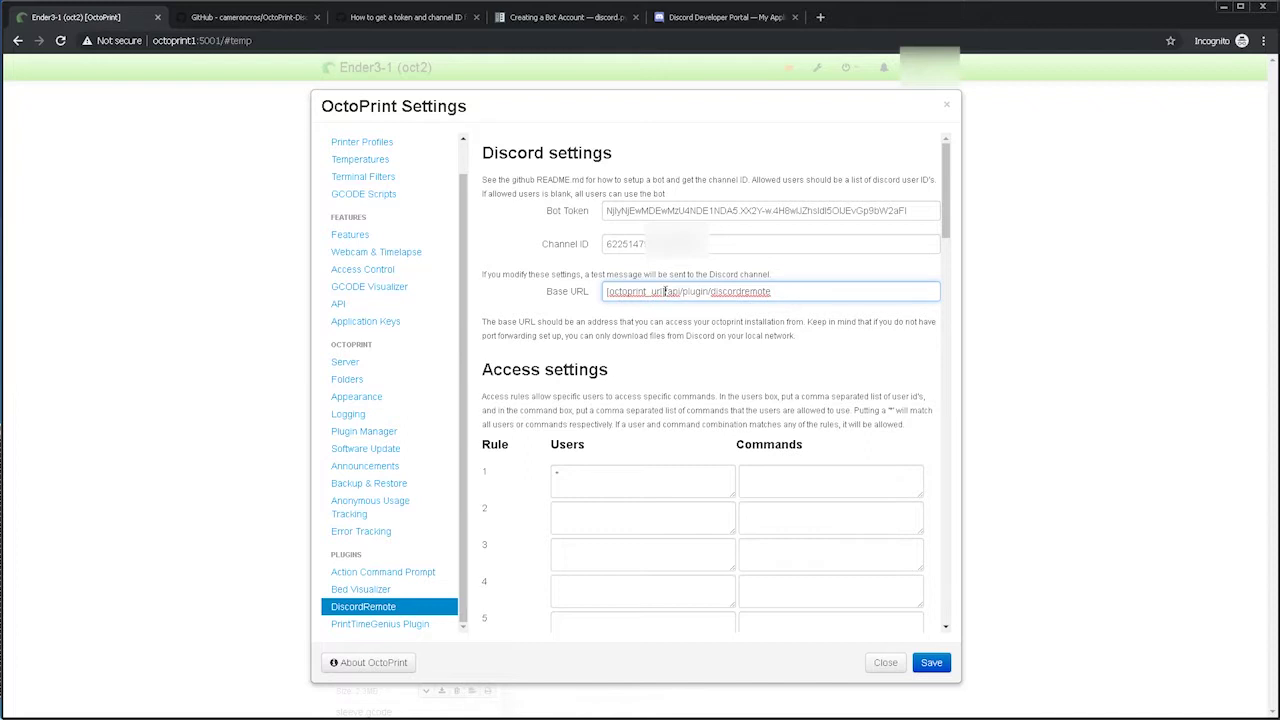
left_click_drag(665, 291, 606, 291)
left_click_drag(221, 41, 153, 41)
key("ctrl+c")
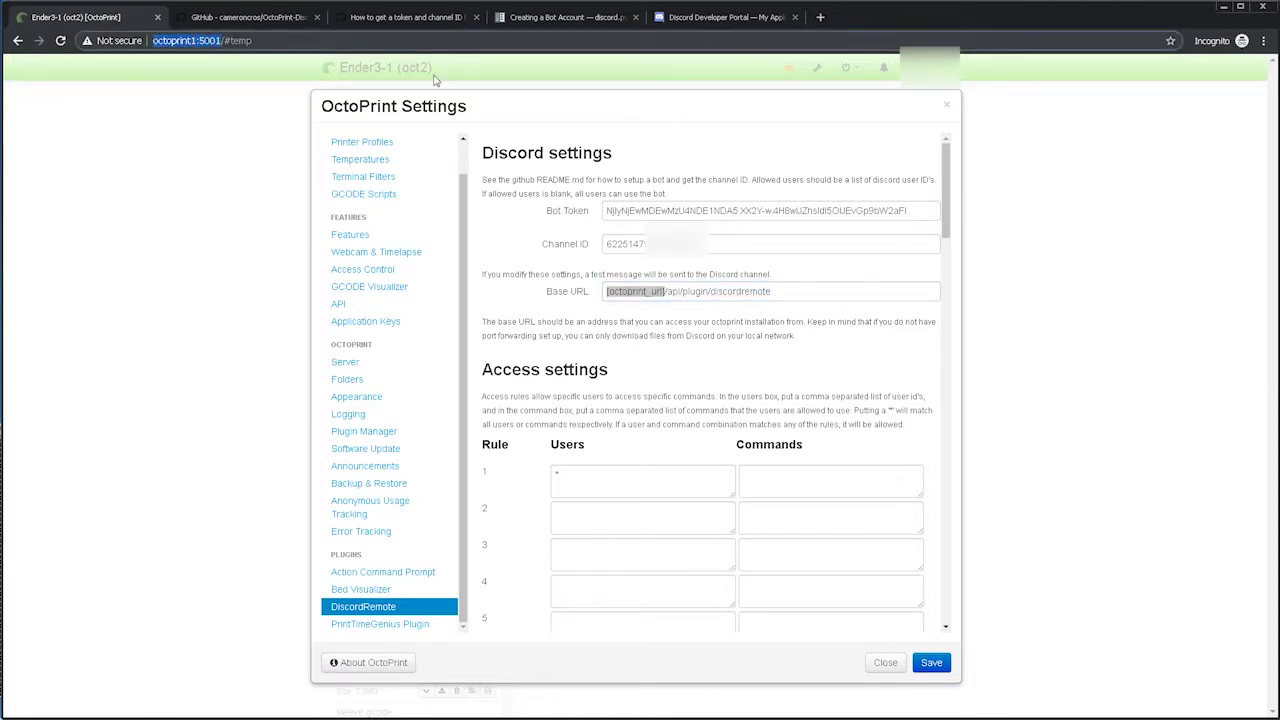
left_click(665, 291)
key("BackSpace")
key("BackSpace")
key("BackSpace")
key("BackSpace")
key("BackSpace")
key("BackSpace")
key("BackSpace")
key("BackSpace")
key("BackSpace")
key("BackSpace")
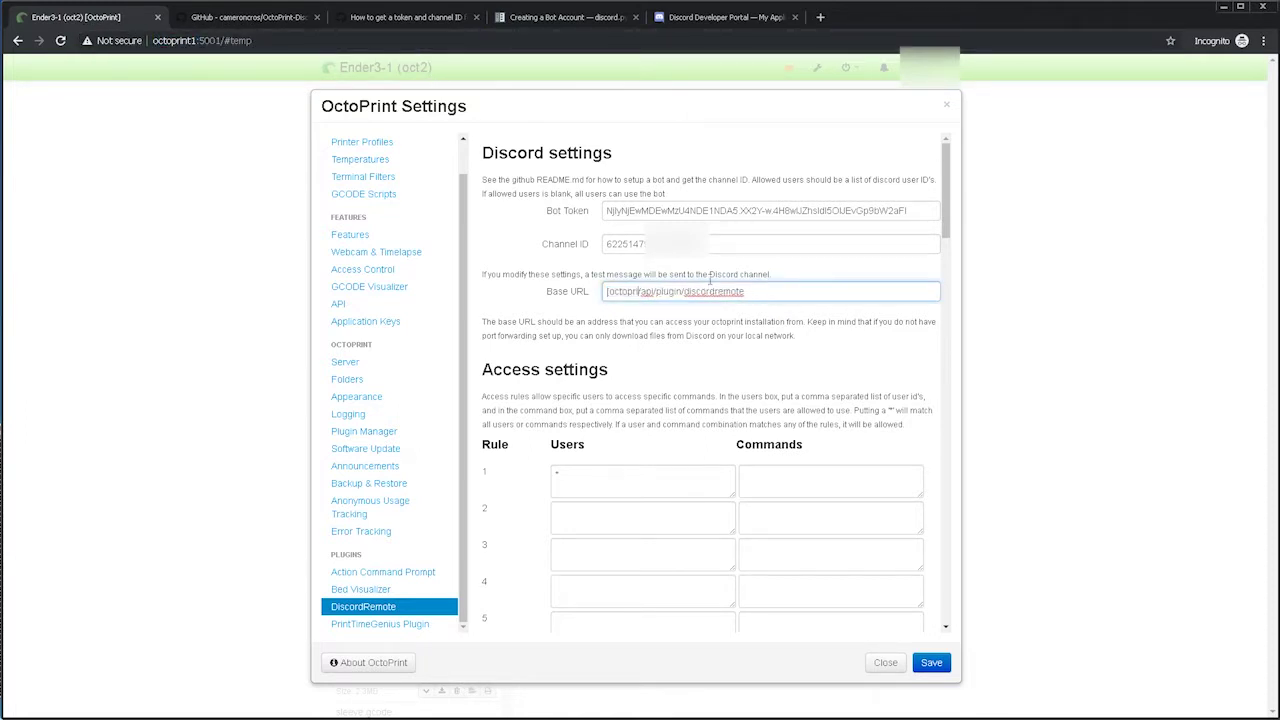
key("BackSpace")
key("BackSpace")
key("BackSpace")
key("BackSpace")
key("BackSpace")
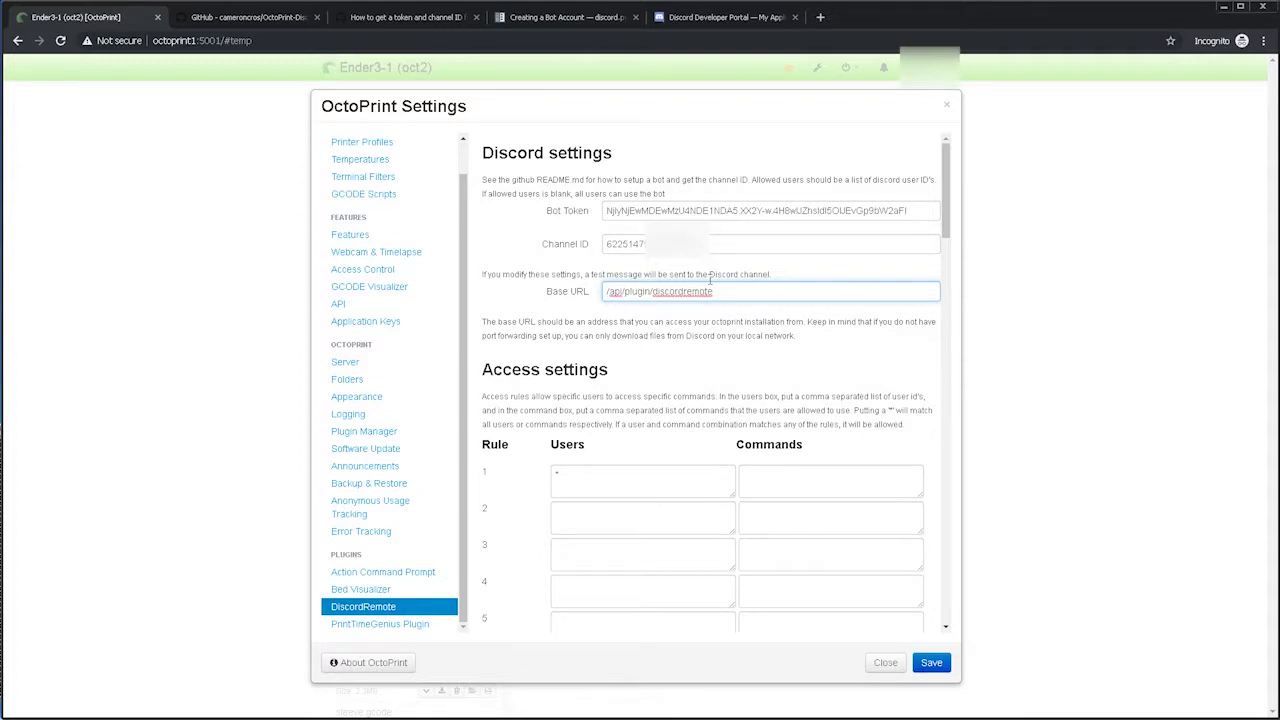
key("ctrl+v")
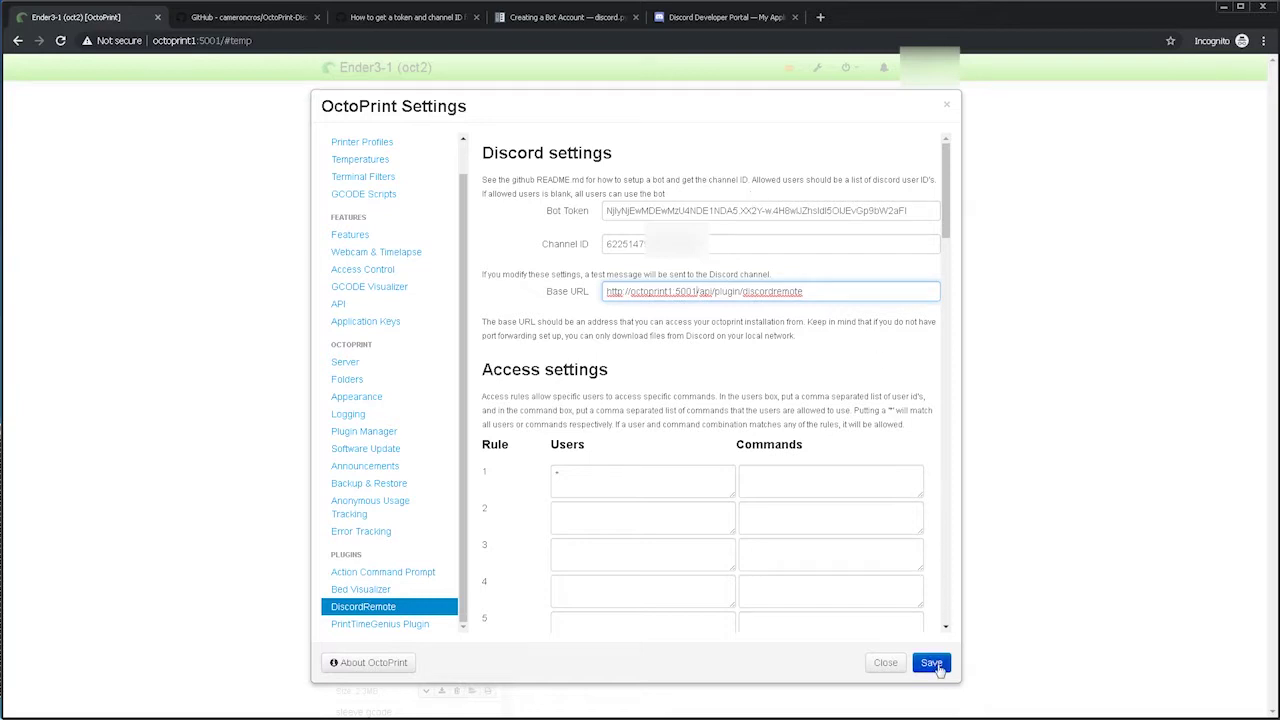
Save the filled-in DiscordRemote settings in OctoPrint.
left_click(935, 666)
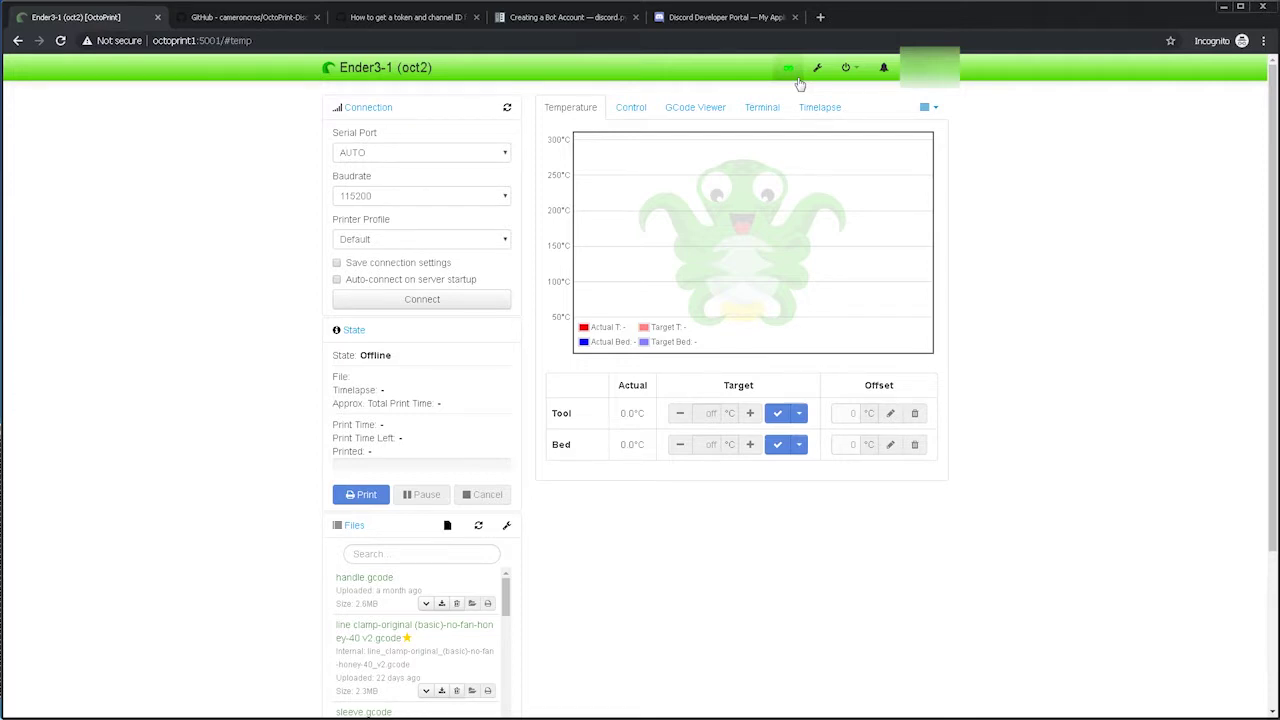
key("ctrl+4")
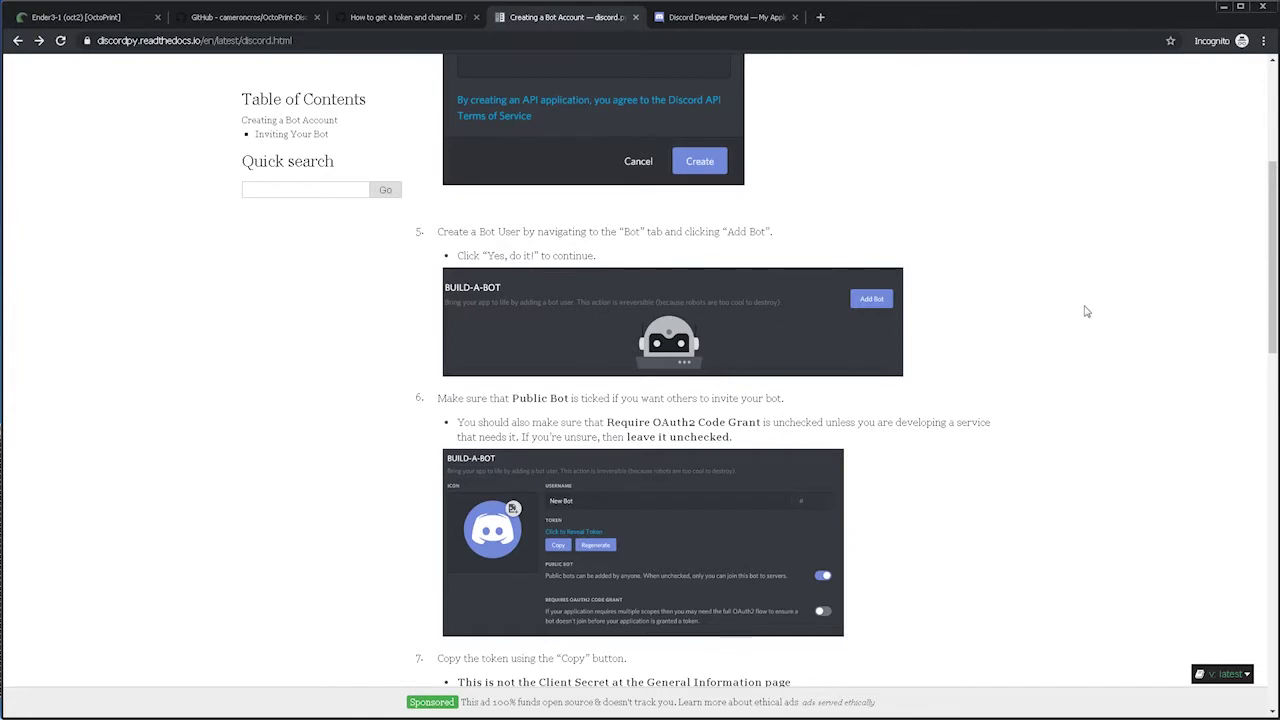
Scroll the discord.py guide through the 'Inviting Your Bot' steps on scope, permissions and URL.
scroll(1087, 312, "down", 1)
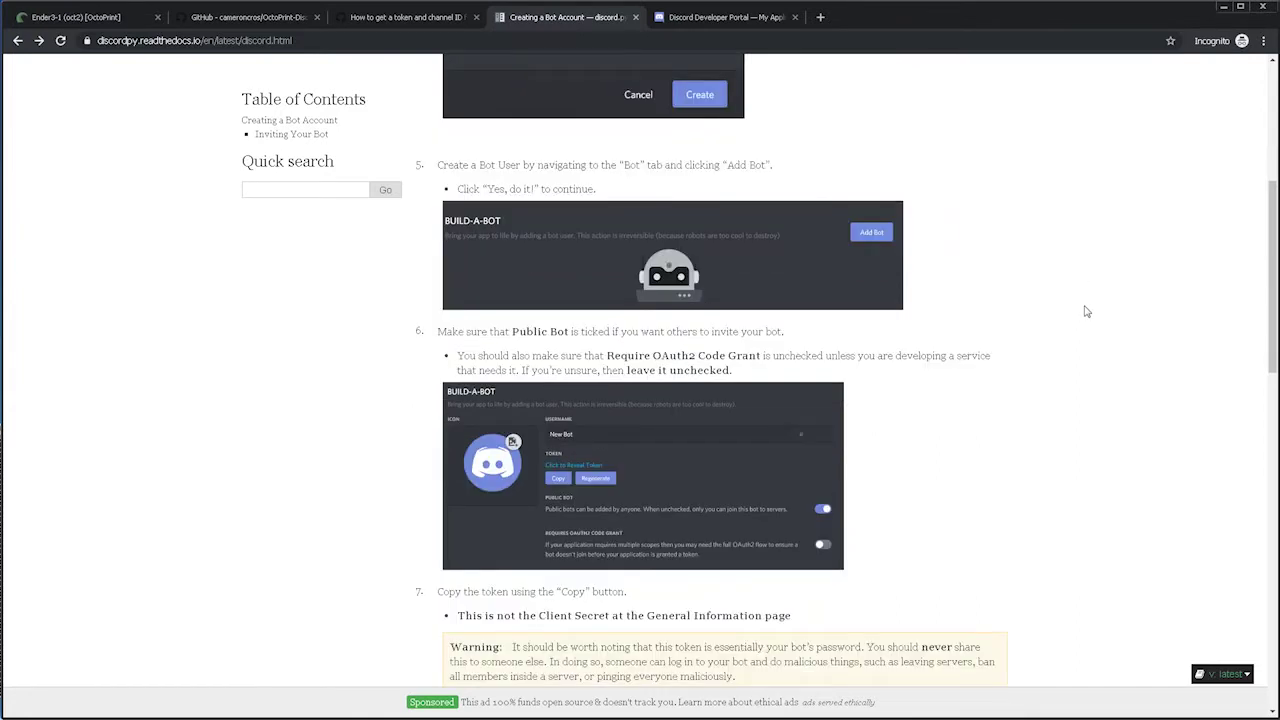
scroll(1087, 312, "down", 1)
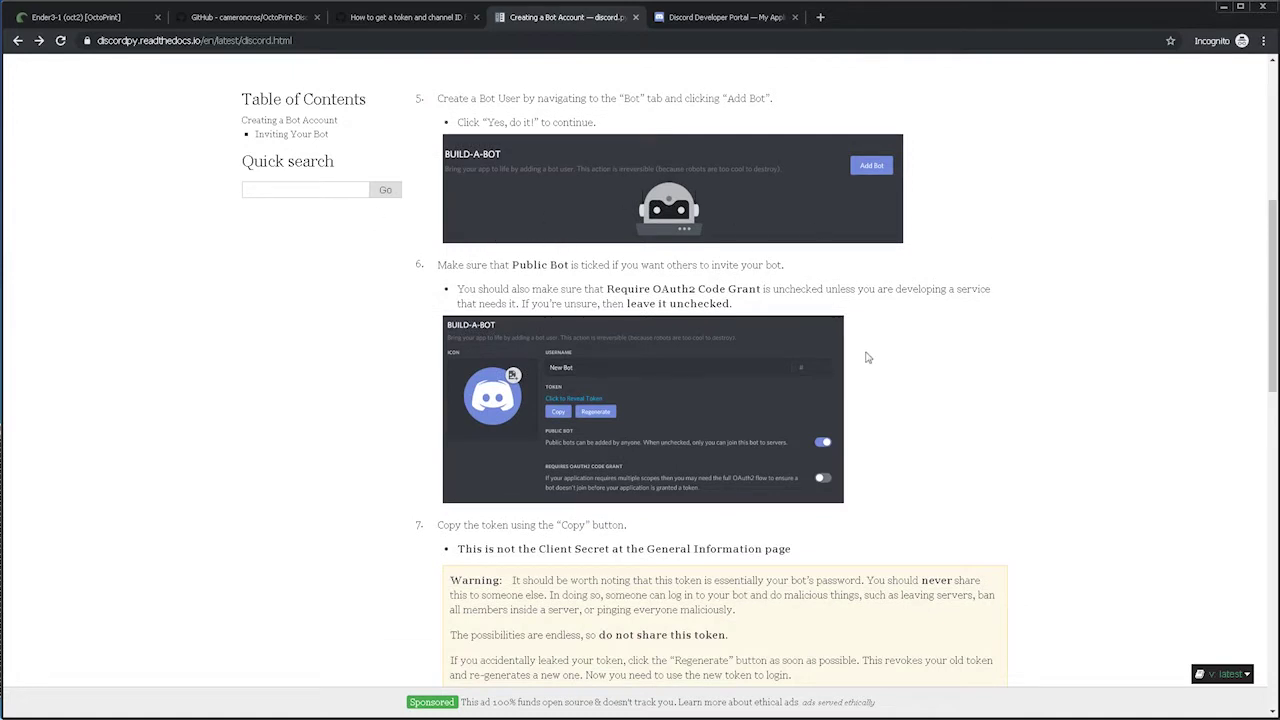
scroll(993, 385, "down", 1)
scroll(925, 359, "down", 1)
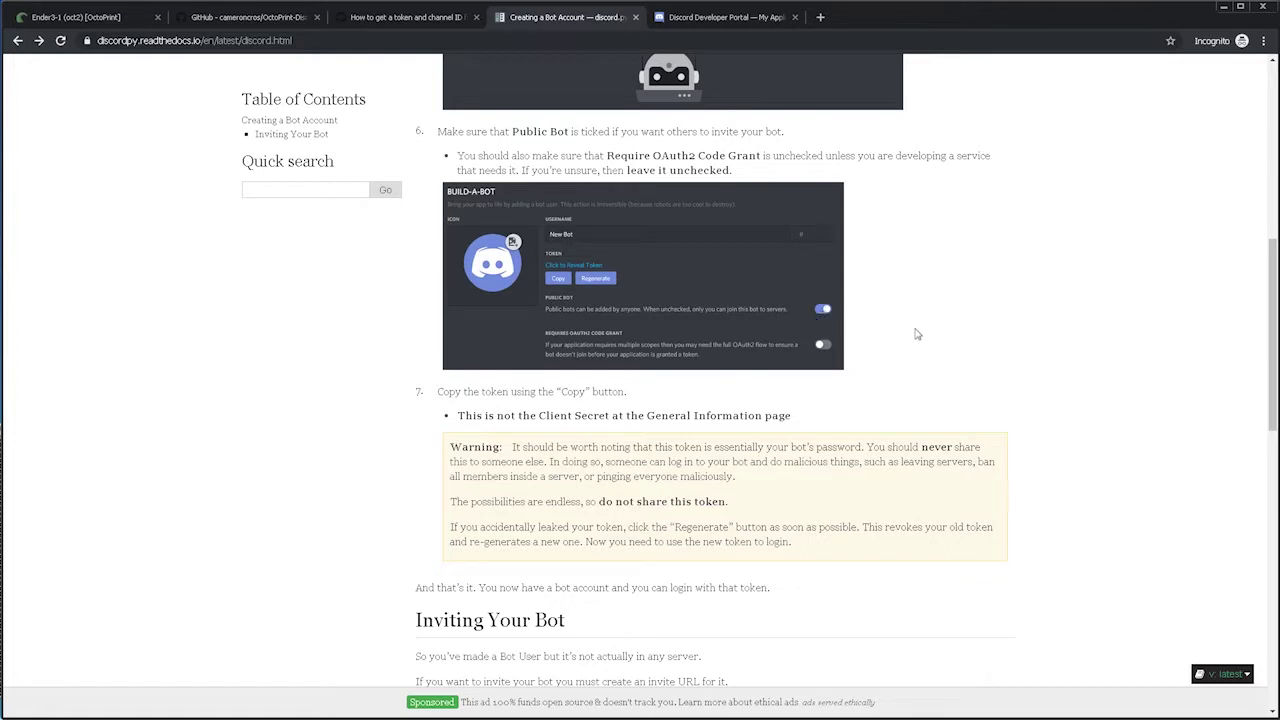
scroll(916, 334, "down", 1)
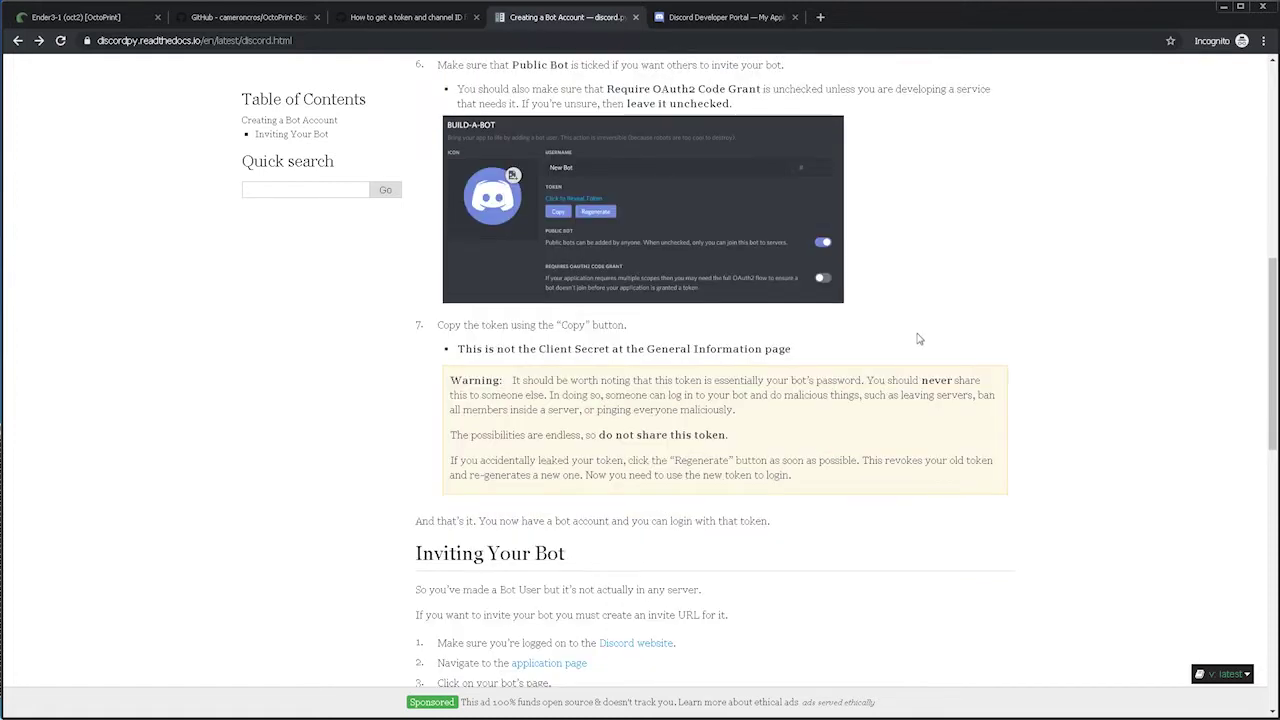
scroll(911, 278, "down", 1)
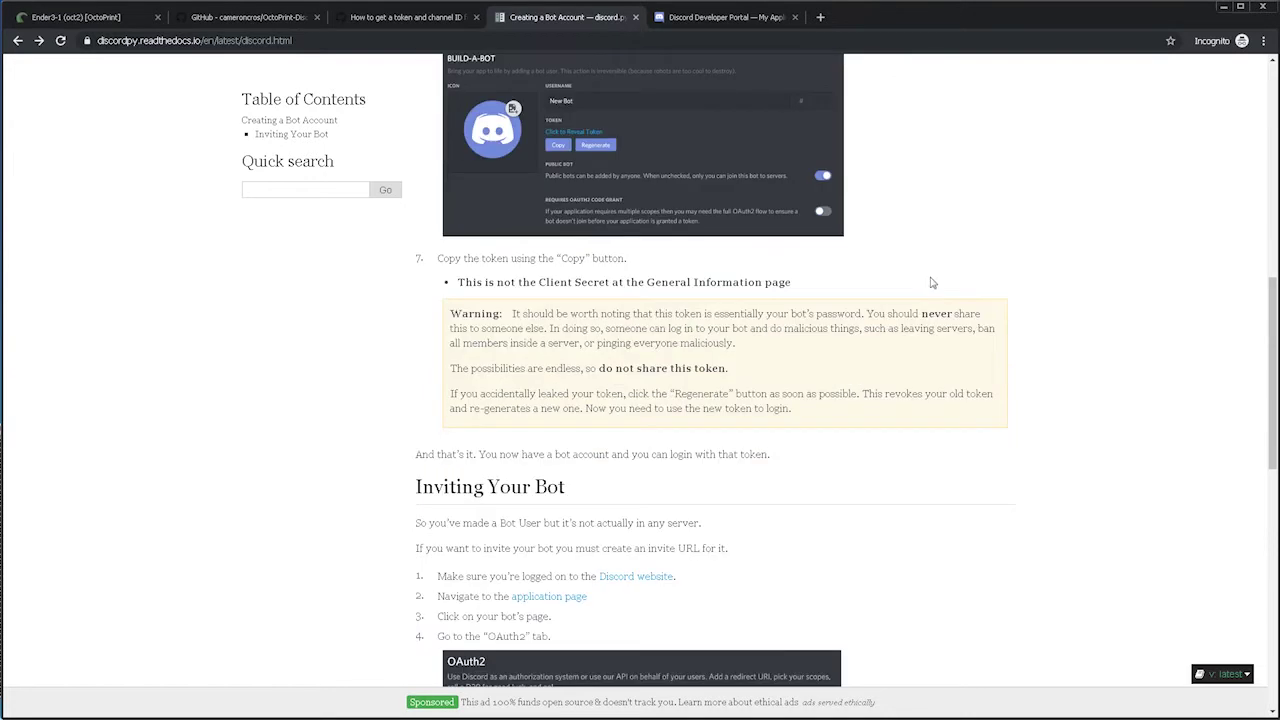
scroll(929, 282, "down", 2)
scroll(937, 321, "down", 1)
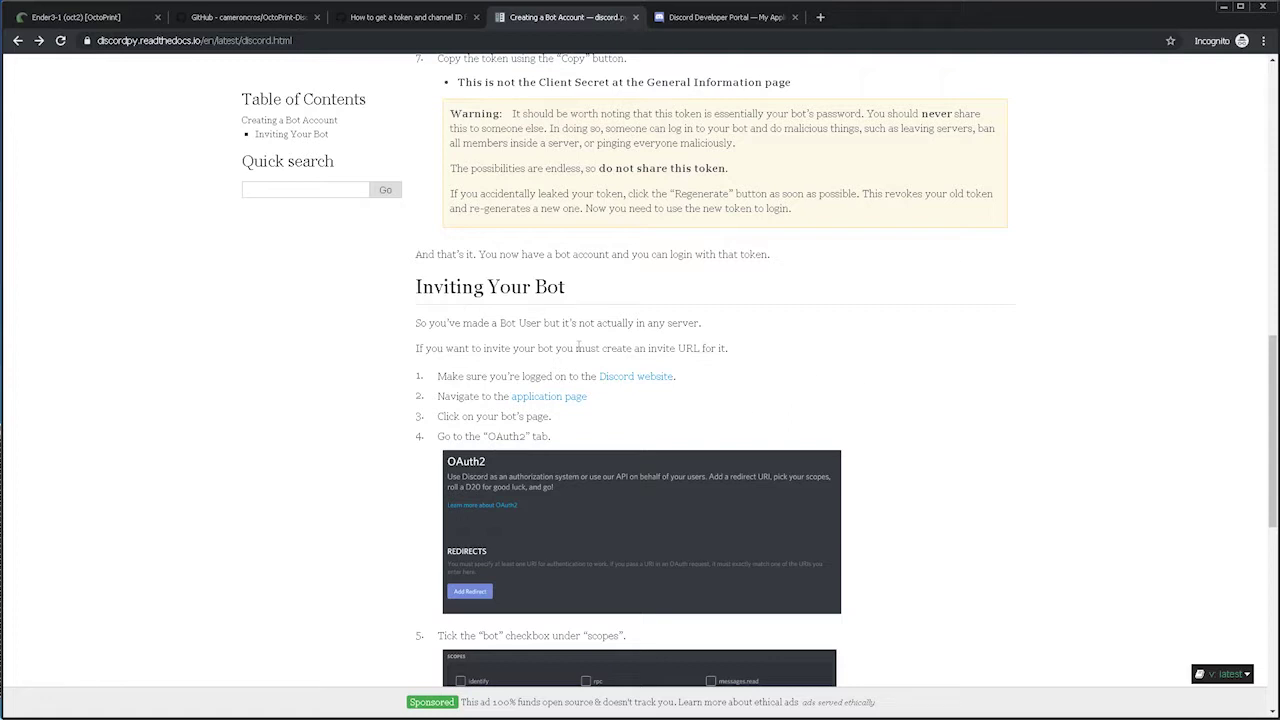
scroll(850, 377, "down", 1)
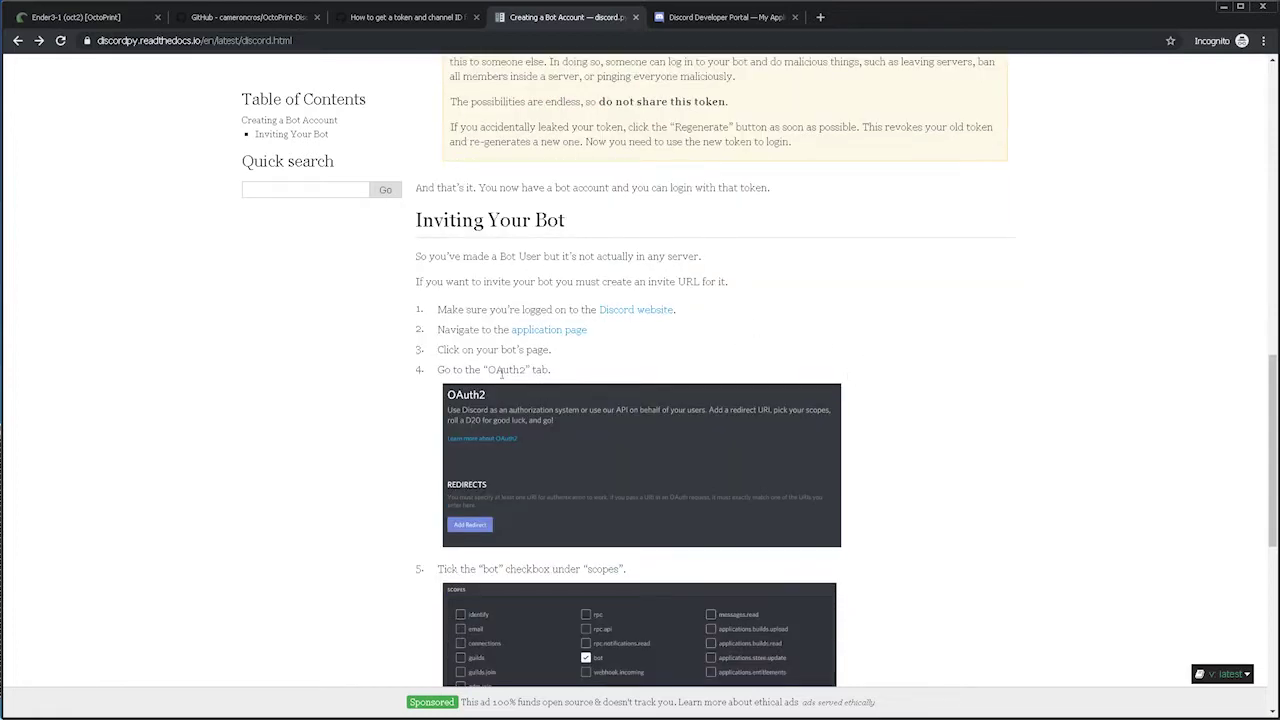
scroll(850, 375, "down", 1)
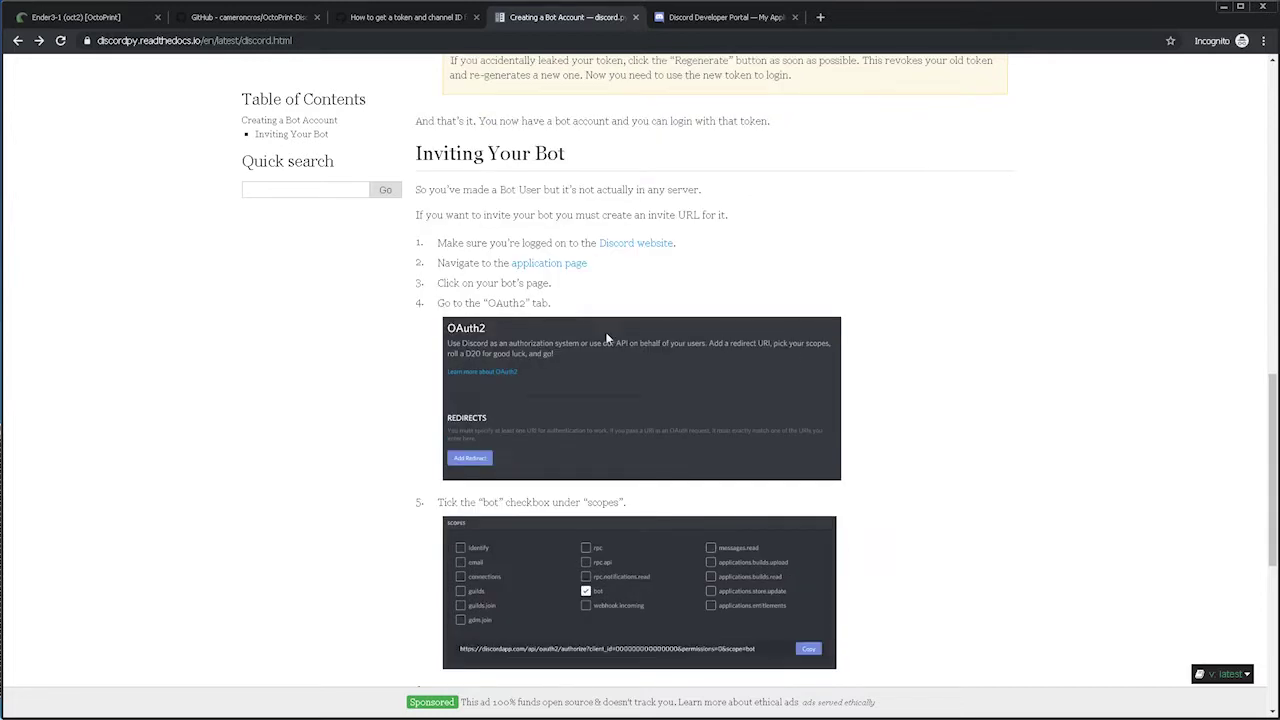
scroll(535, 345, "down", 1)
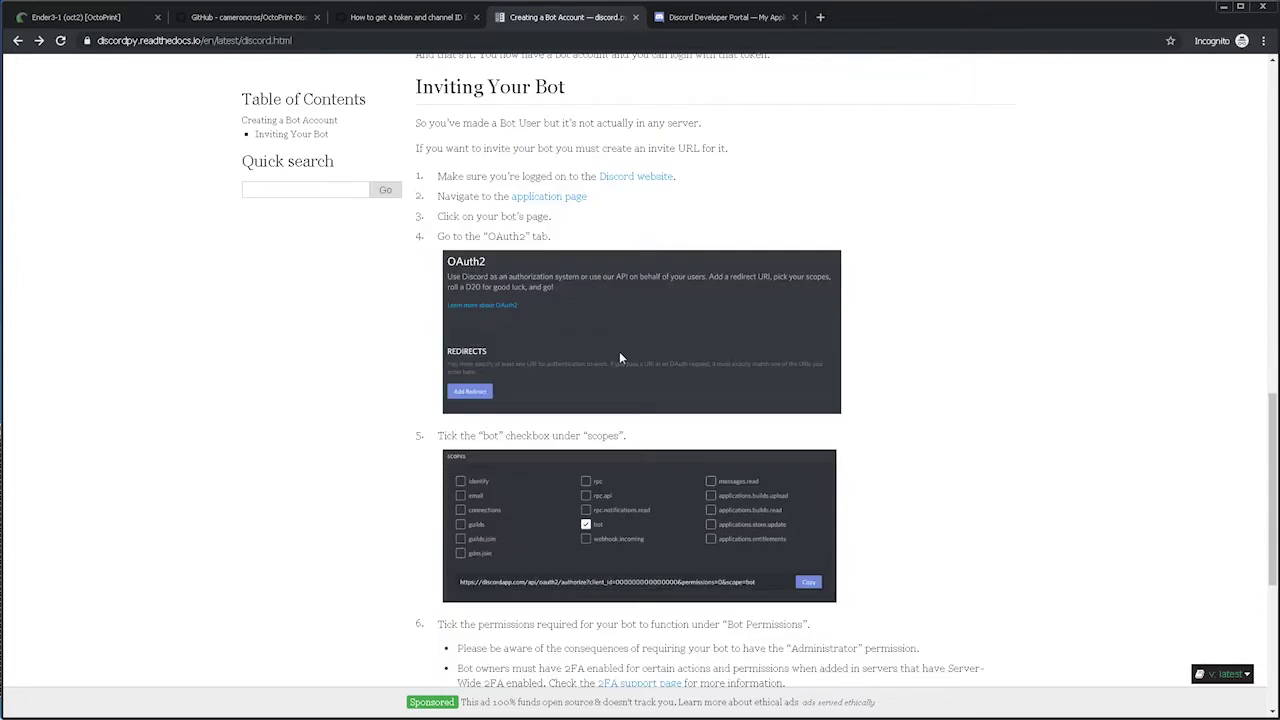
scroll(619, 351, "down", 1)
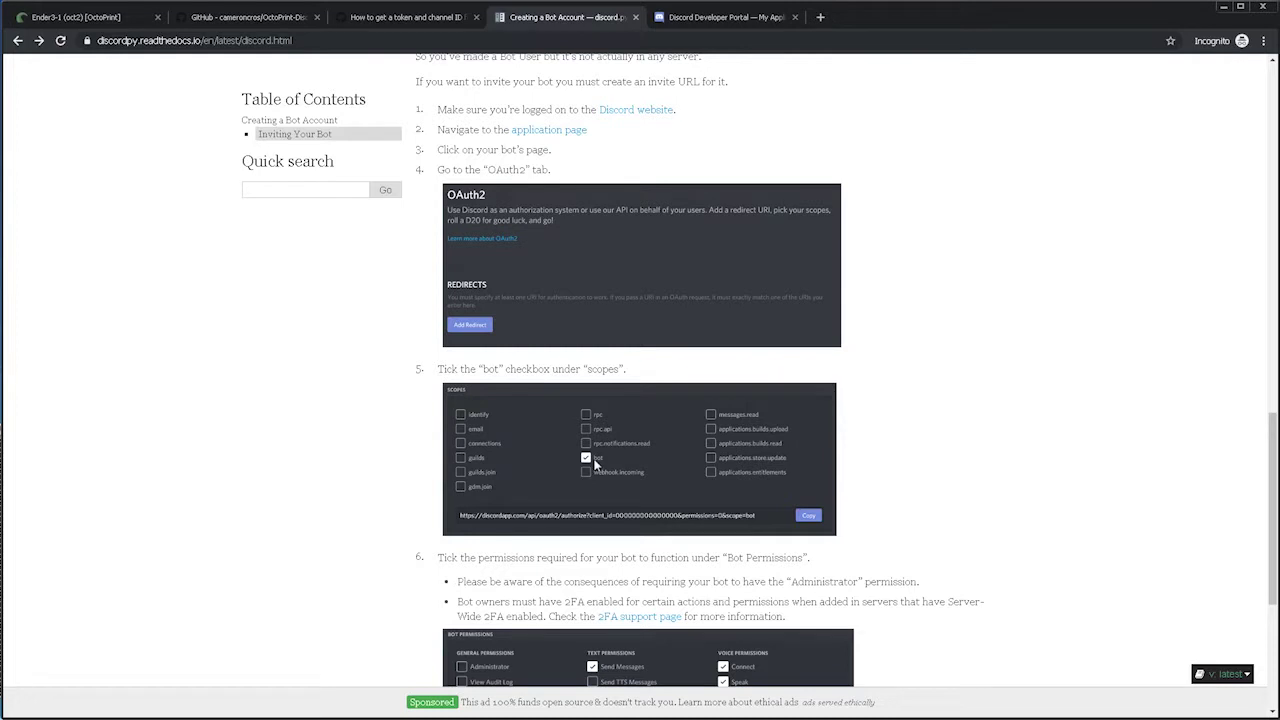
scroll(1008, 460, "down", 3)
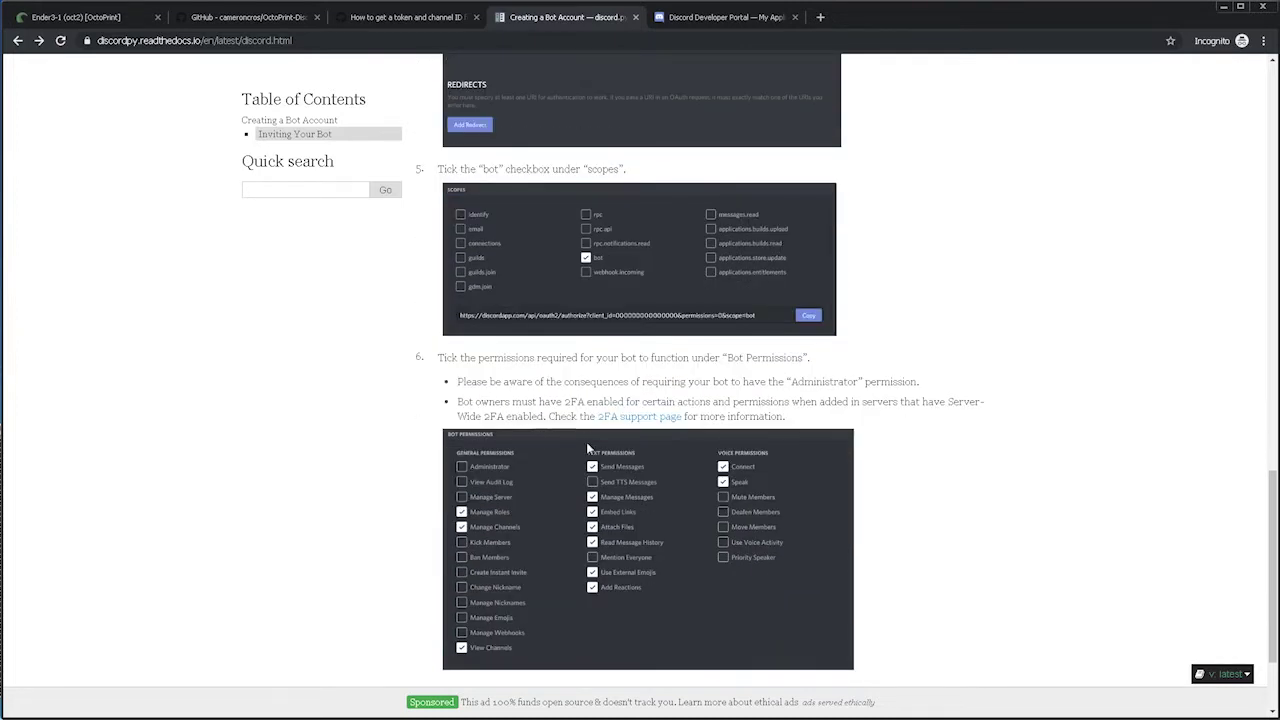
scroll(595, 615, "down", 1)
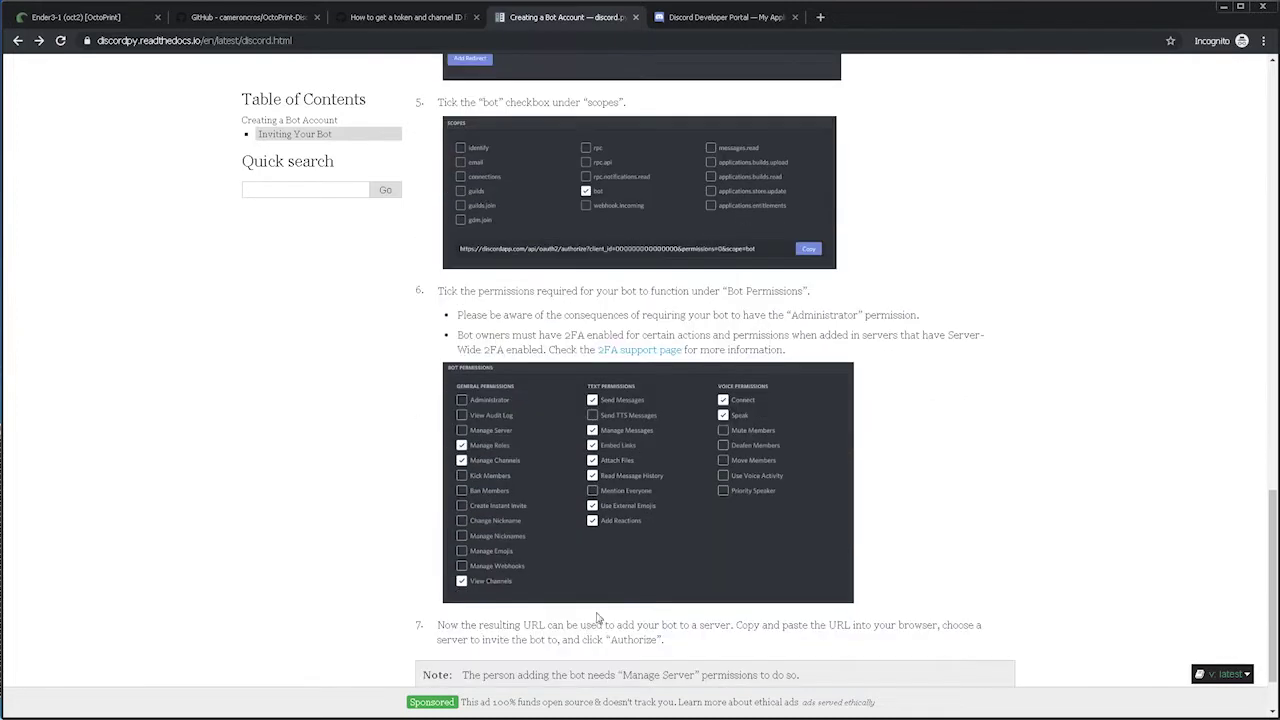
scroll(708, 585, "down", 1)
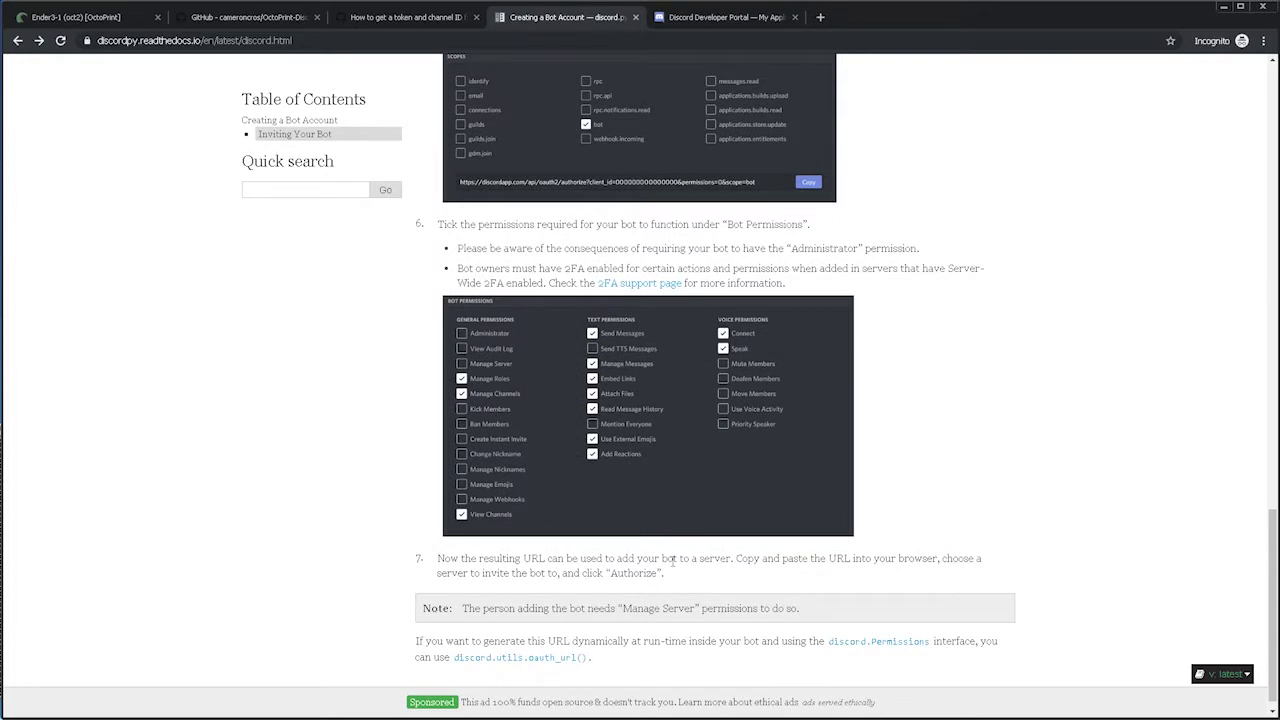
scroll(673, 560, "down", 1)
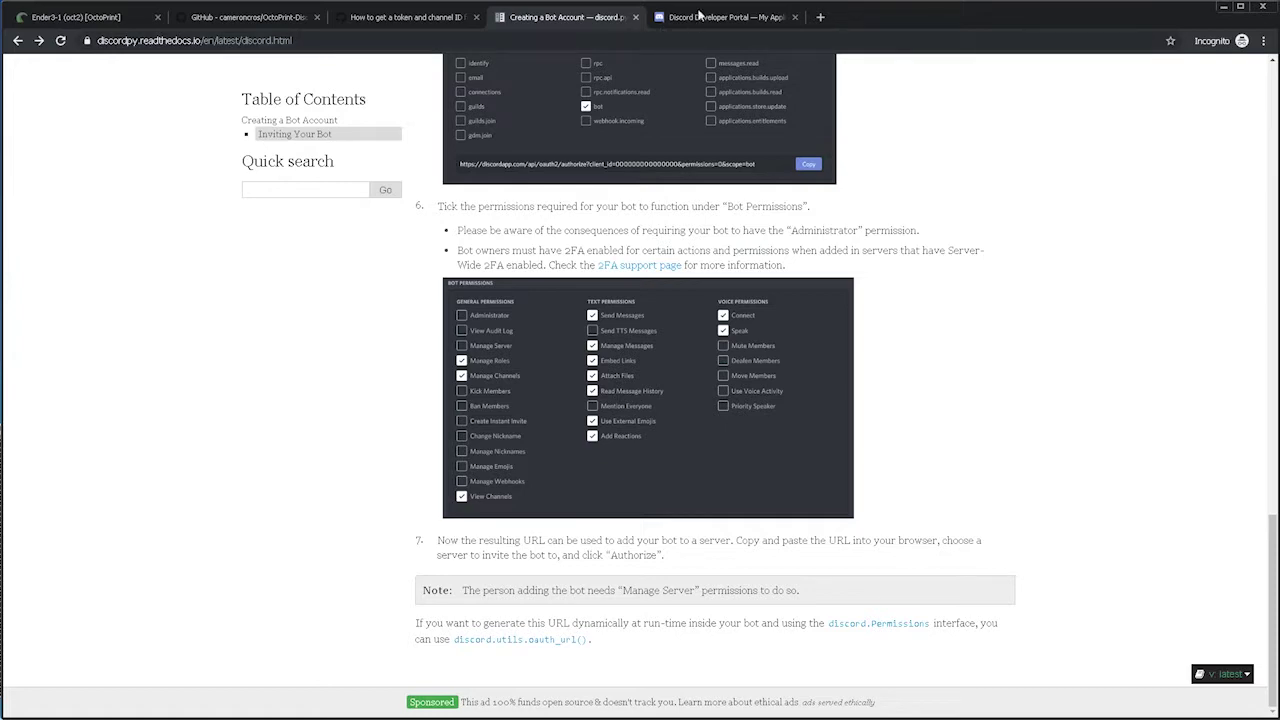
Tick the 'bot' scope on ender-1's OAuth2 page.
left_click(701, 17)
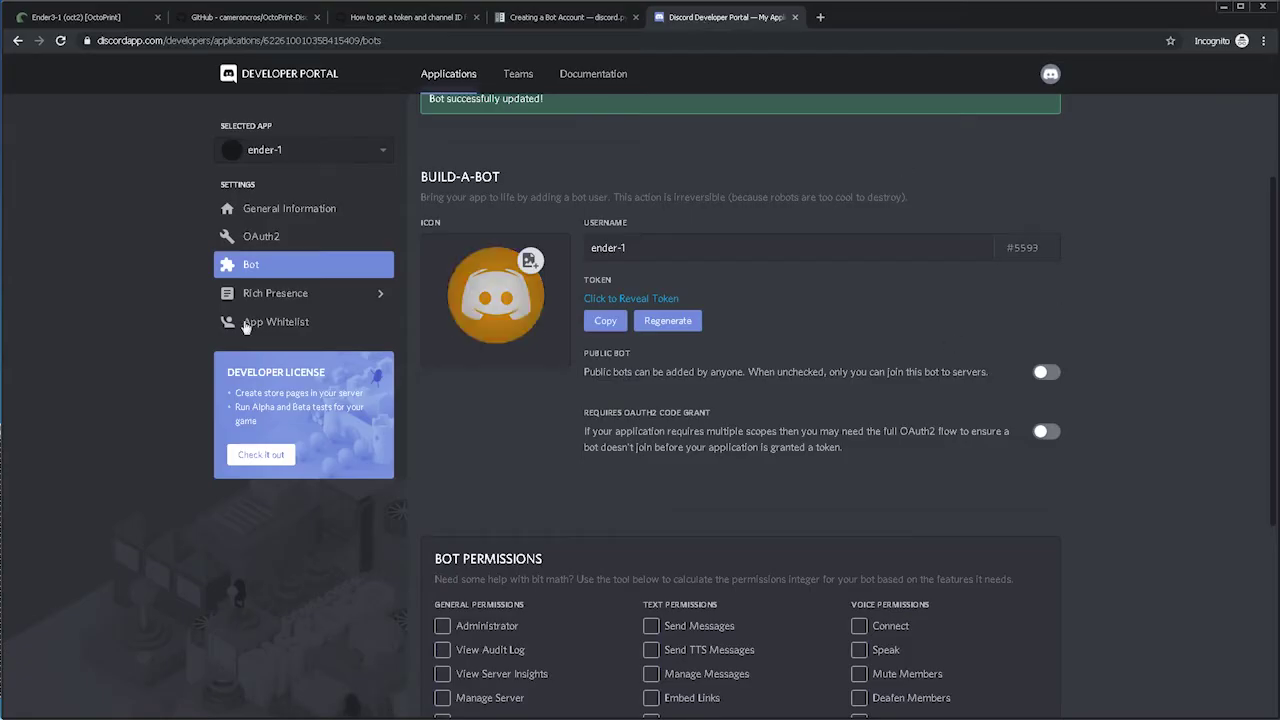
left_click(262, 237)
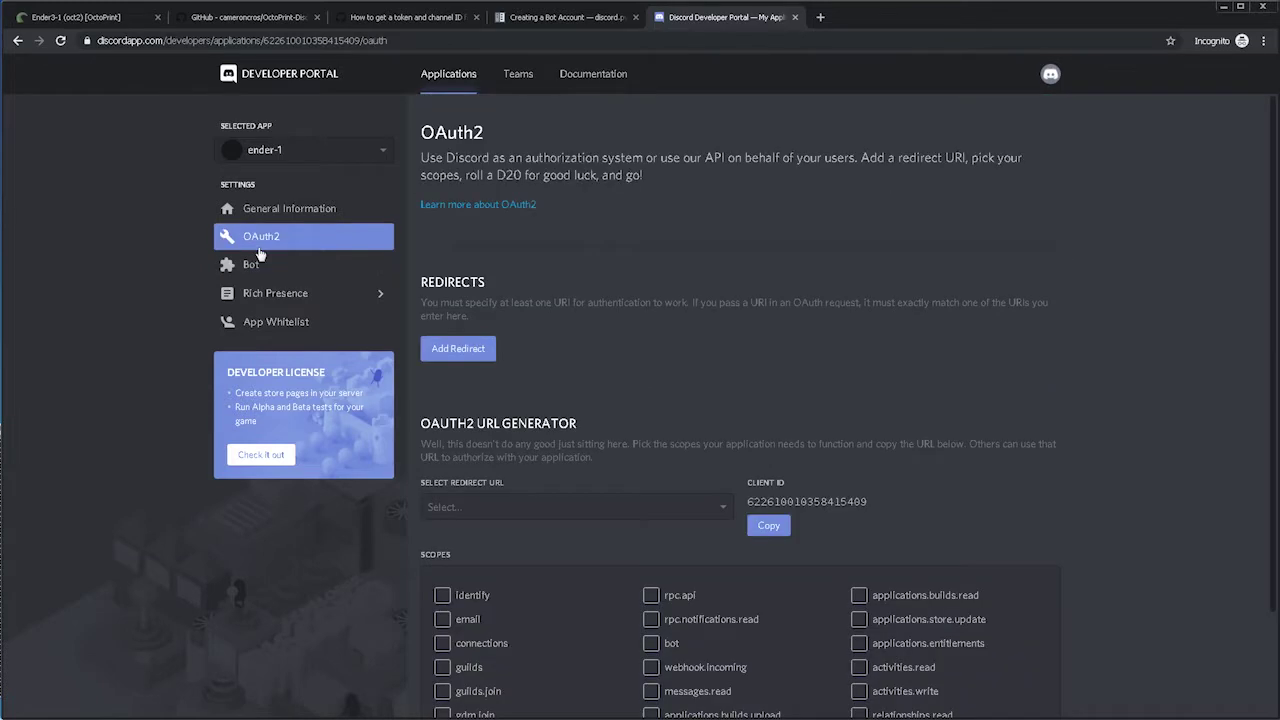
scroll(641, 412, "down", 3)
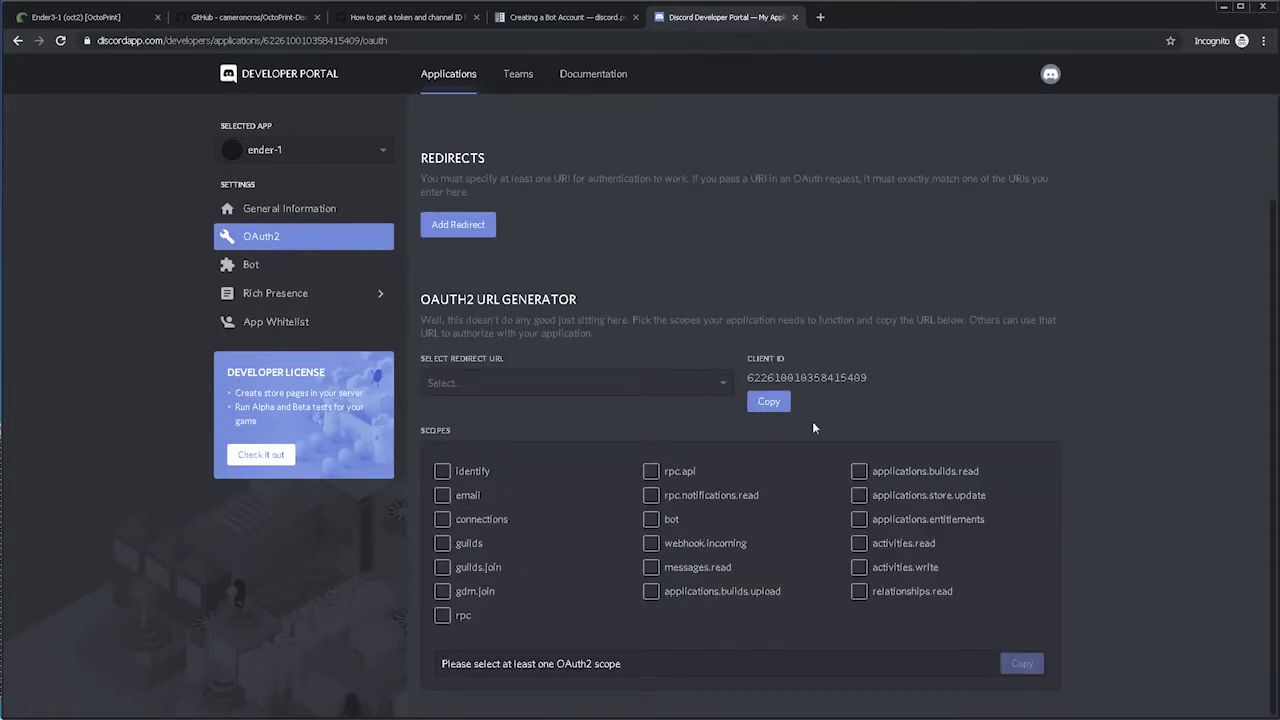
left_click(651, 519)
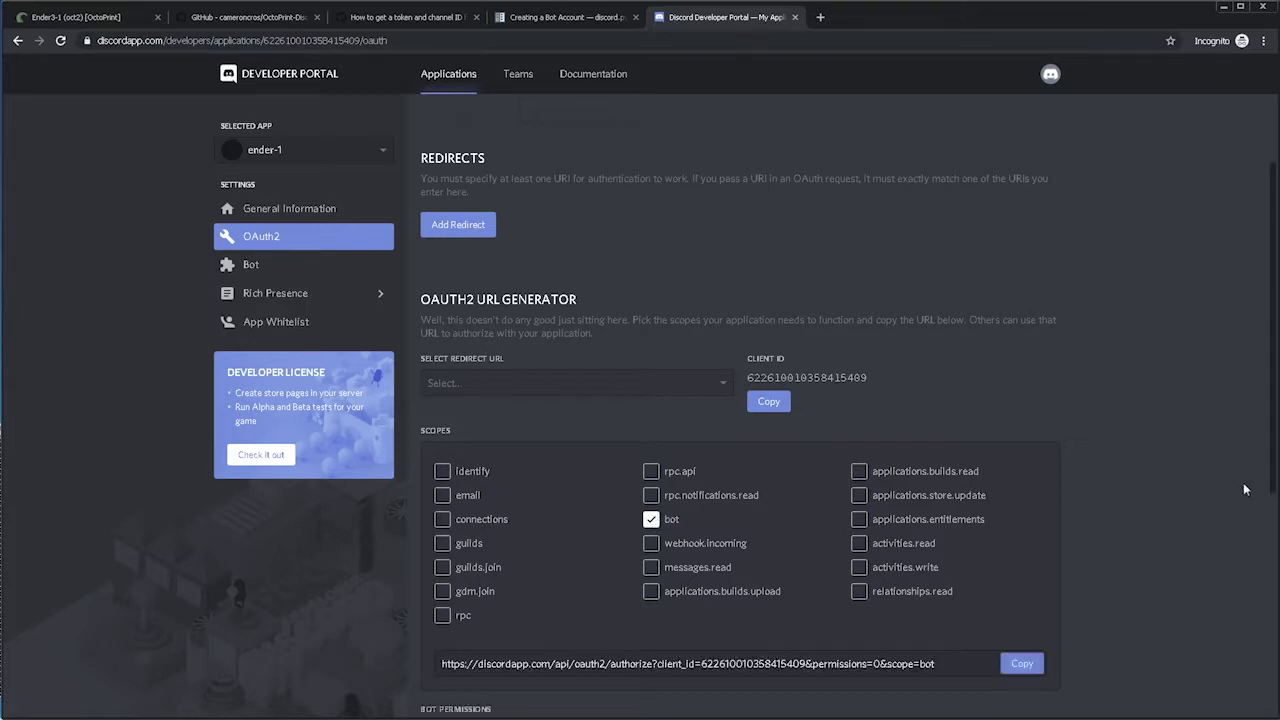
Tick the eight text permissions and copy the permissions=514112 invite URL.
scroll(1084, 459, "down", 1)
scroll(1084, 459, "down", 4)
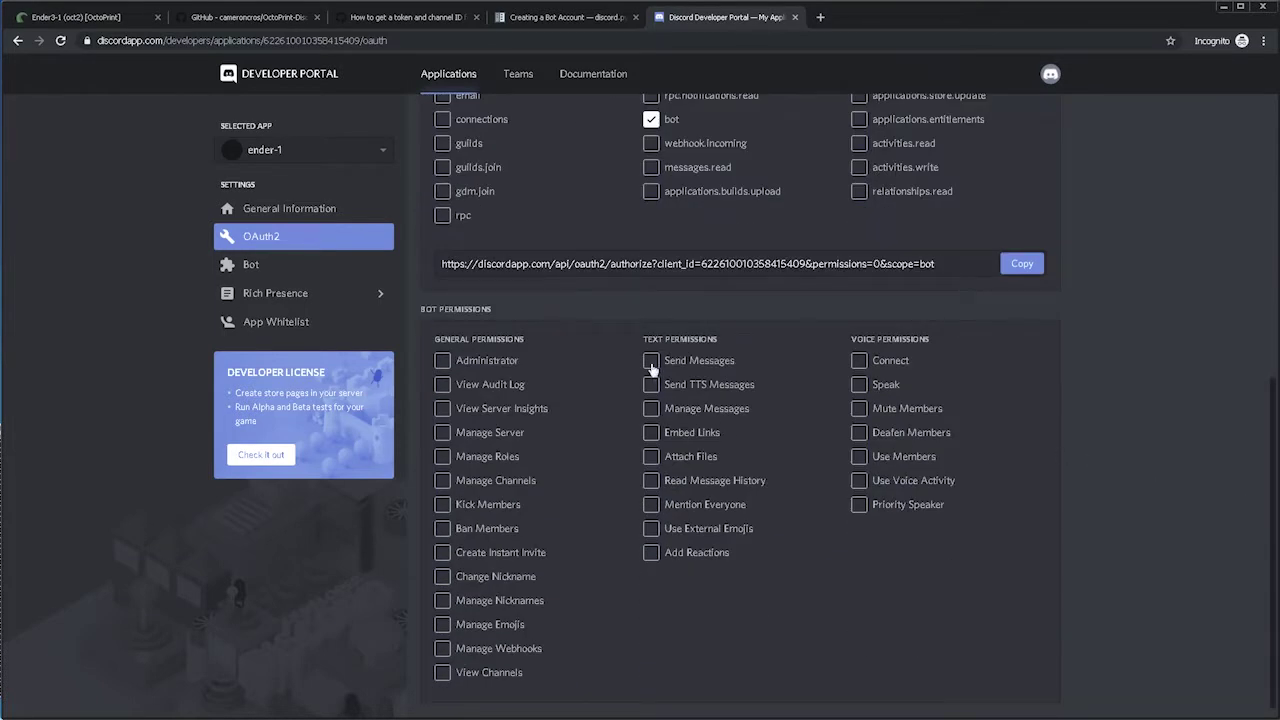
left_click(651, 362)
left_click(651, 385)
left_click(653, 433)
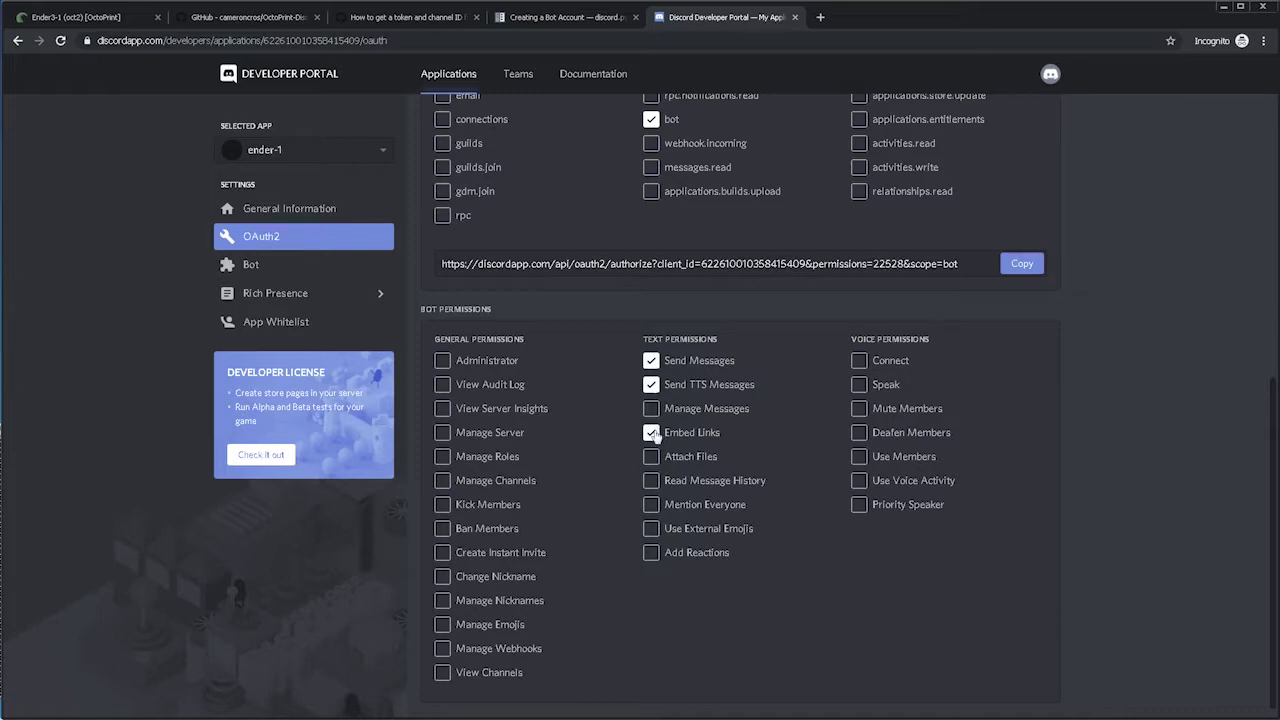
left_click(651, 457)
left_click(651, 481)
left_click(651, 505)
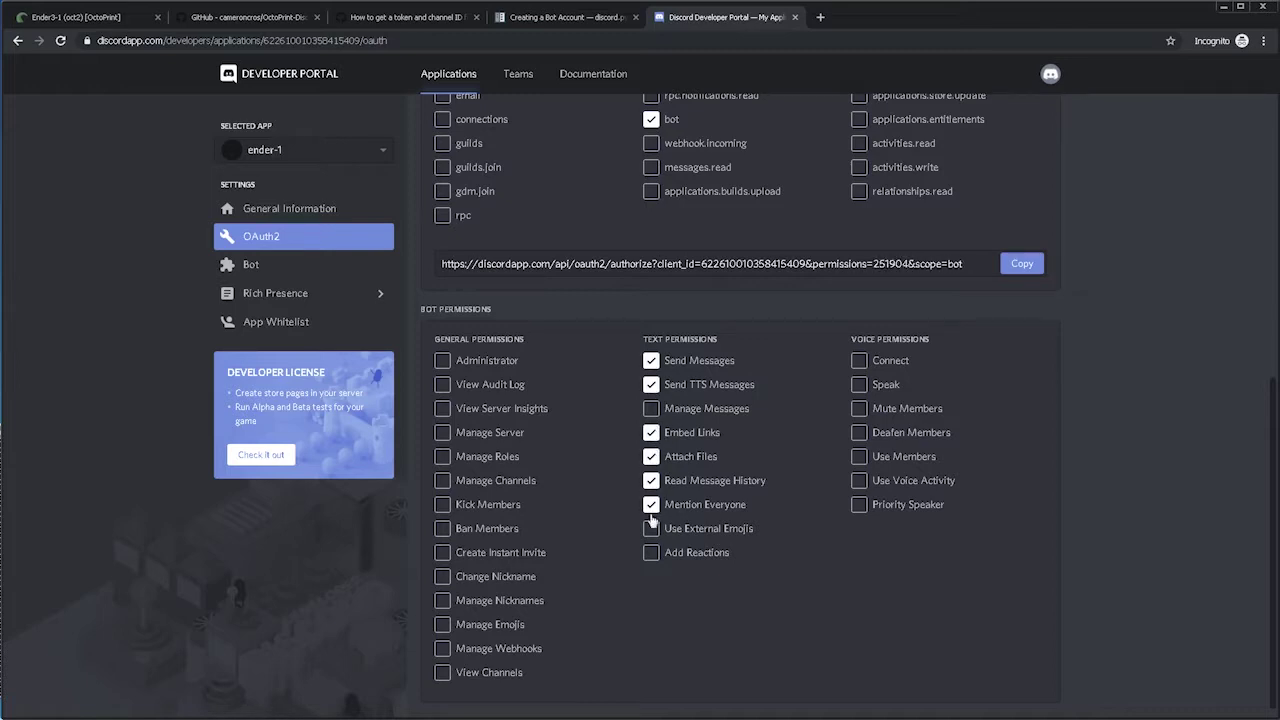
left_click(653, 530)
left_click(651, 554)
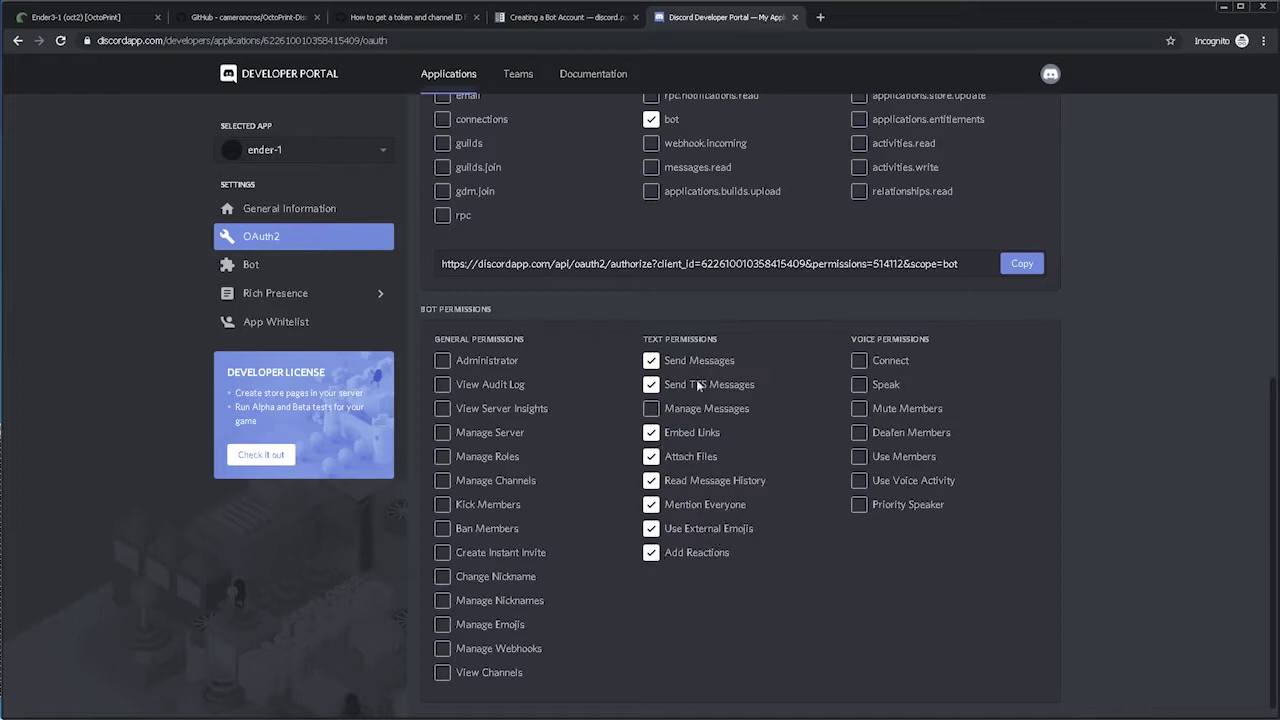
scroll(769, 530, "down", 1)
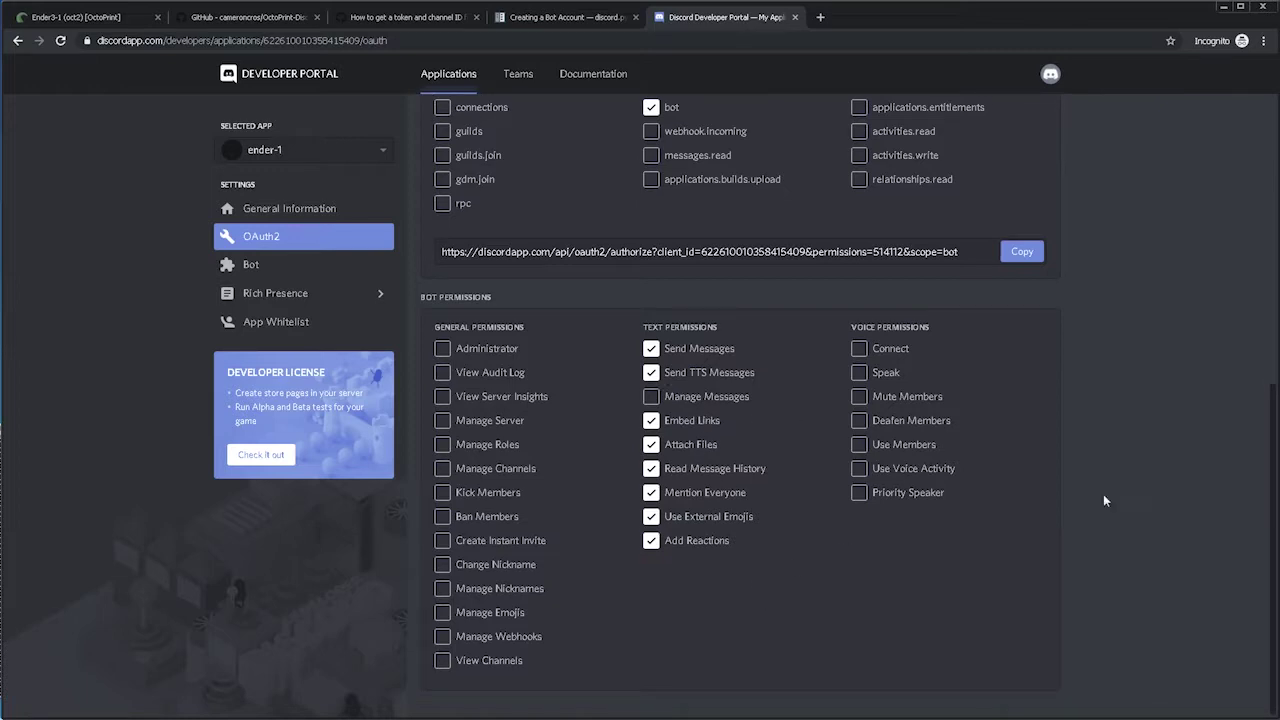
left_click(1026, 255)
Open the invite URL and authorize ender-1 to join the home server.
left_click(820, 17)
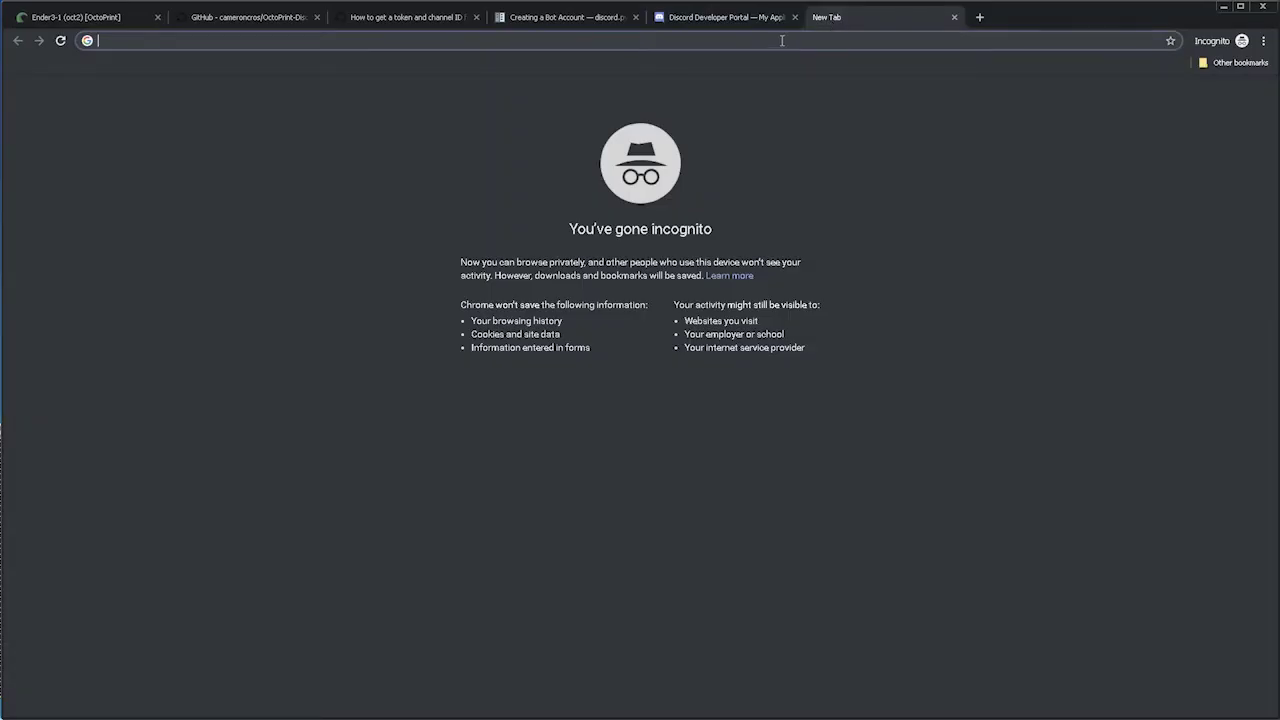
key("ctrl+v")
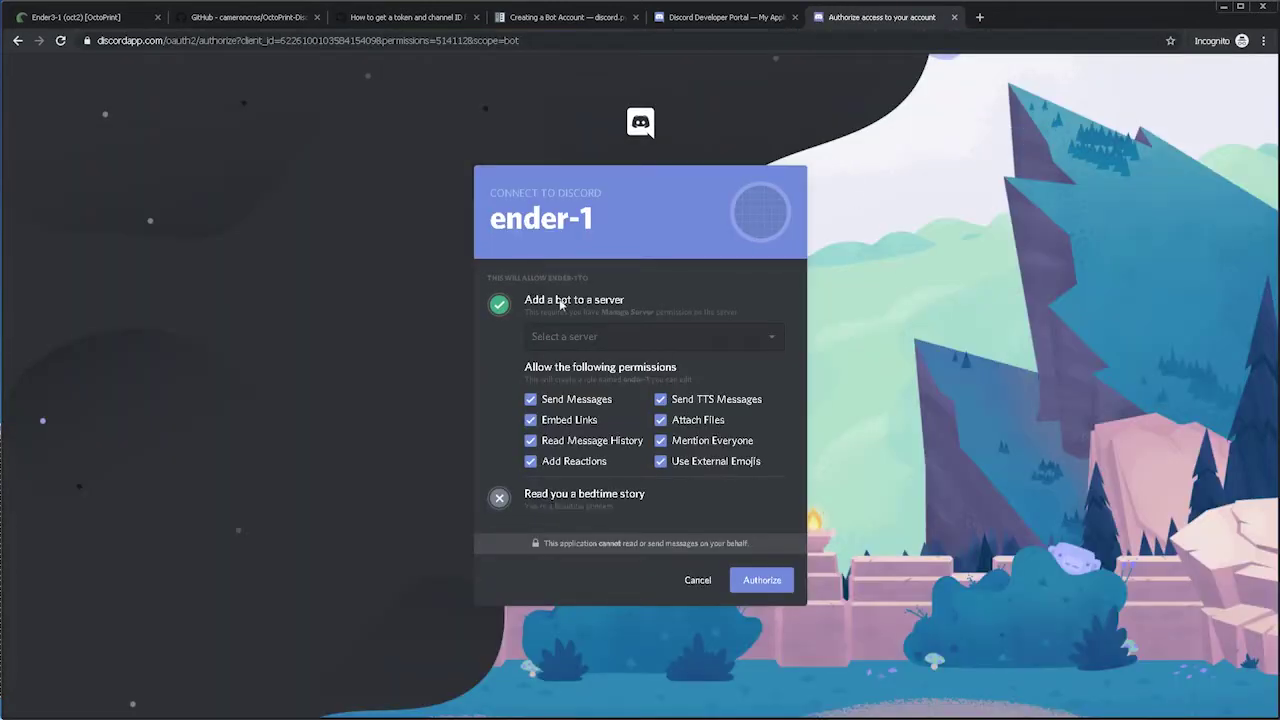
left_click(765, 340)
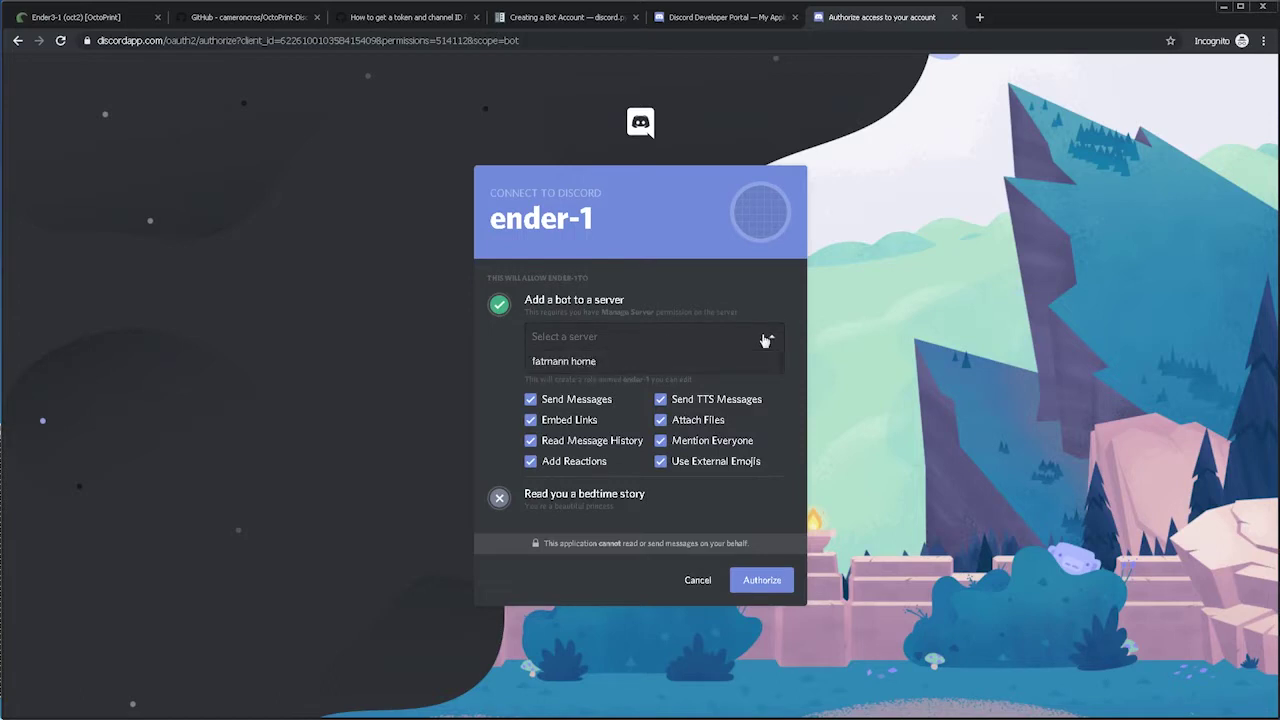
left_click(560, 362)
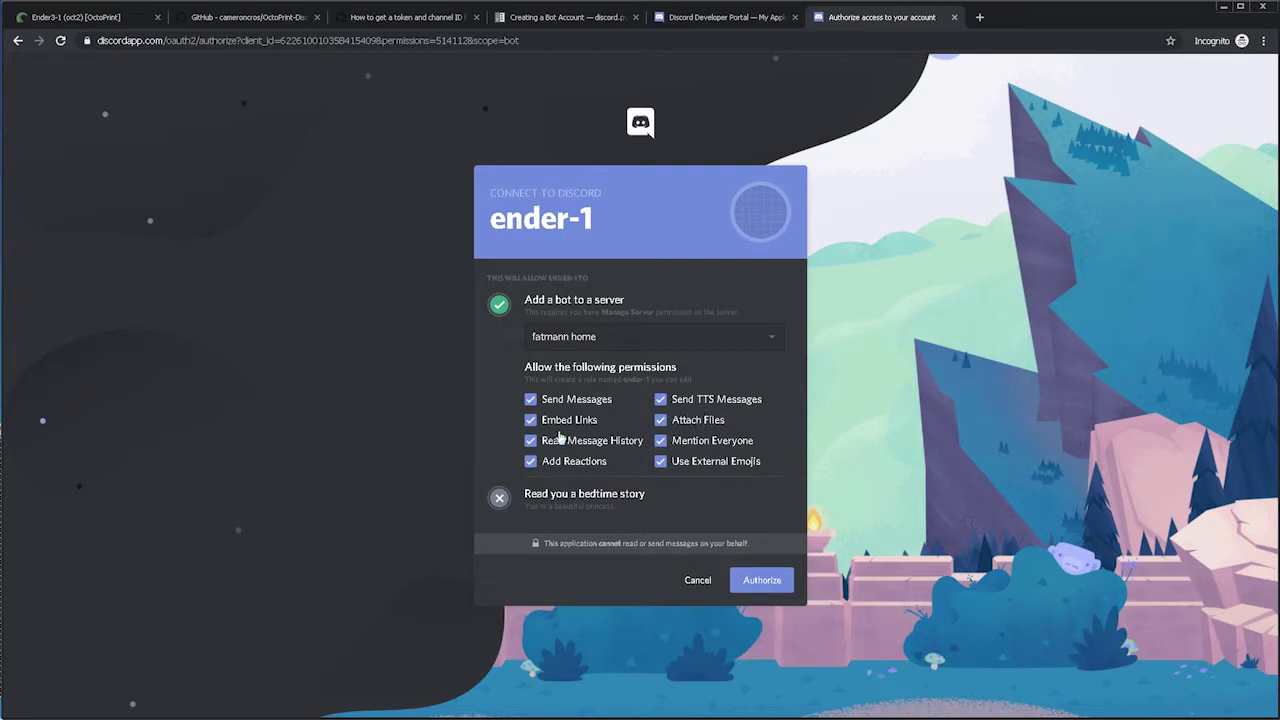
left_click(778, 586)
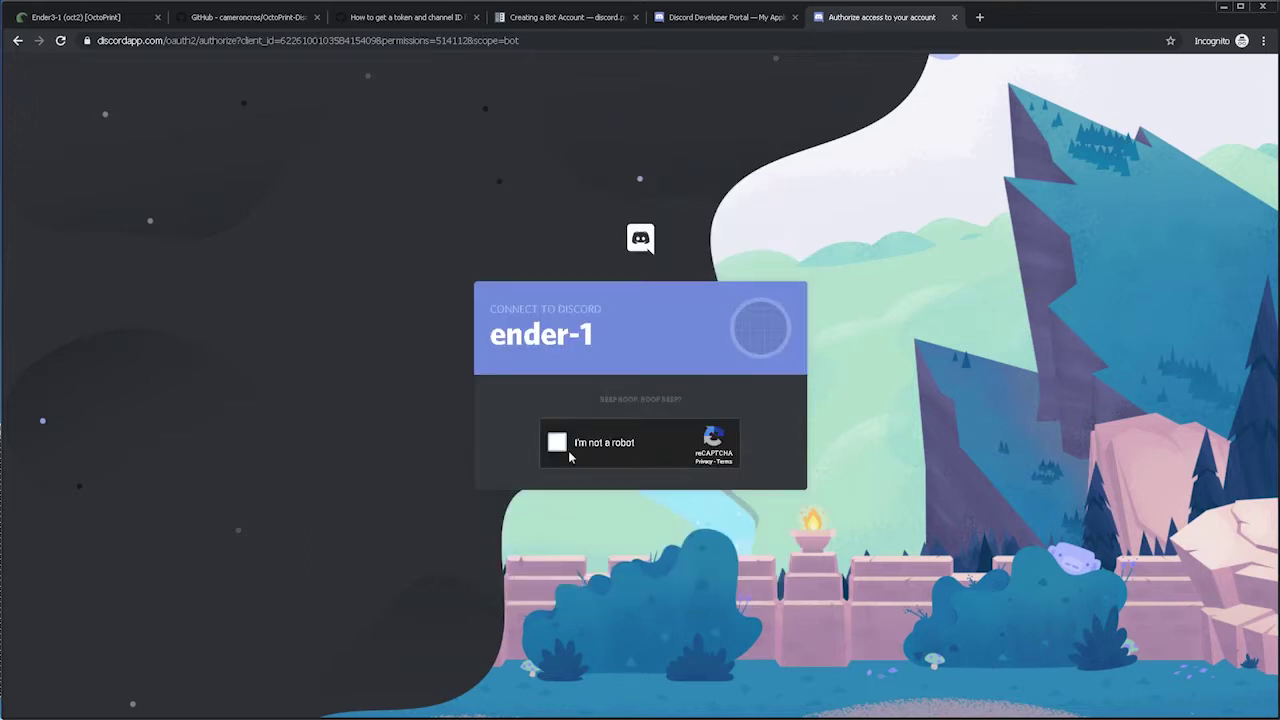
Pass the reCAPTCHA by selecting the traffic light squares.
left_click(557, 443)
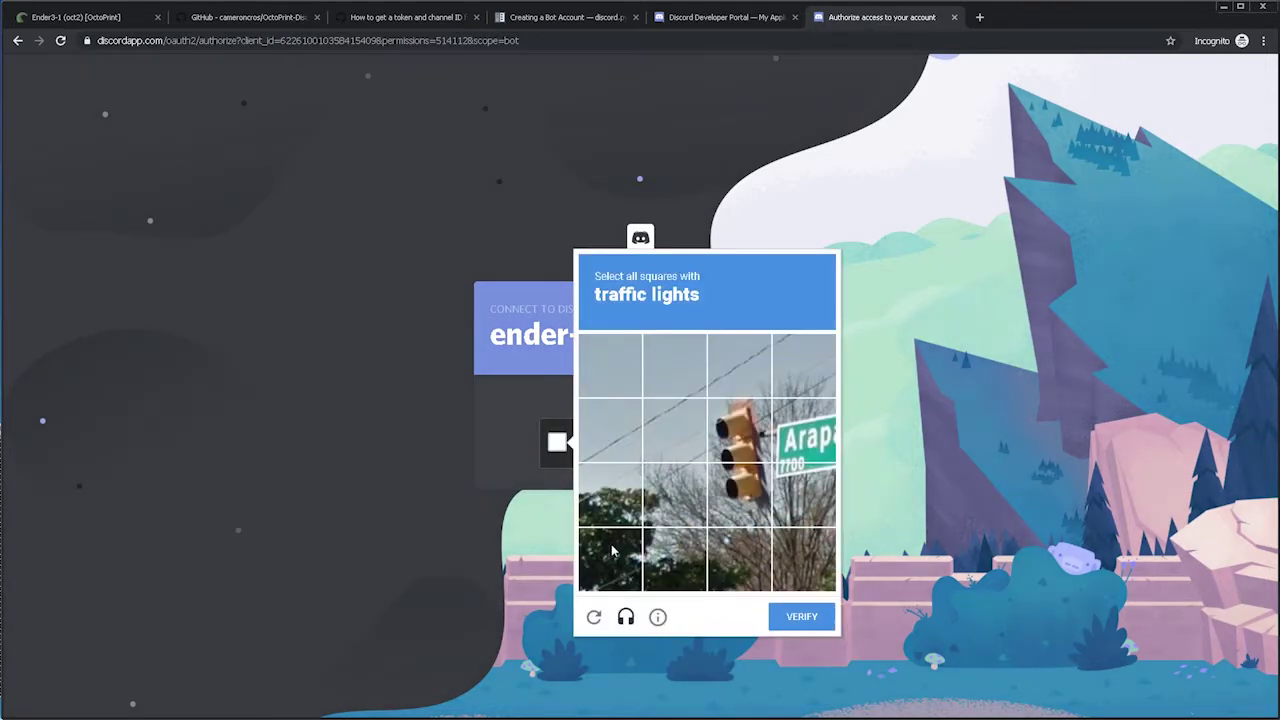
left_click(746, 434)
left_click(747, 496)
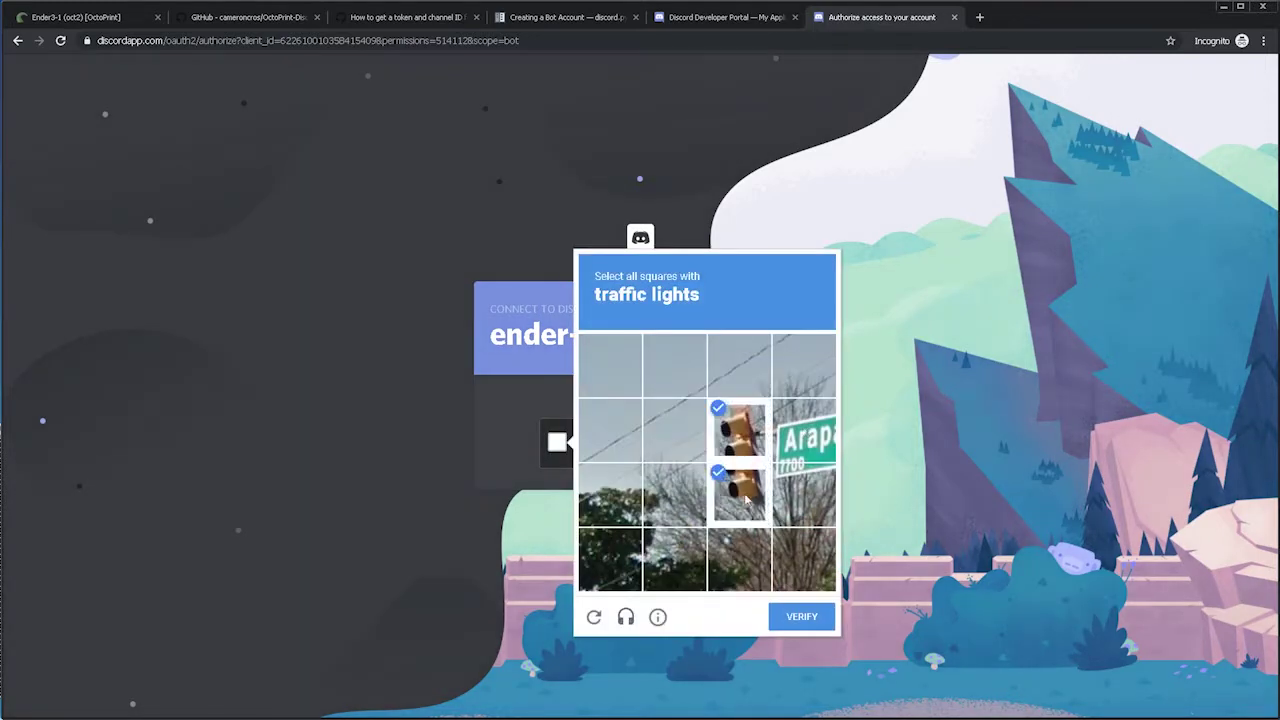
left_click(808, 617)
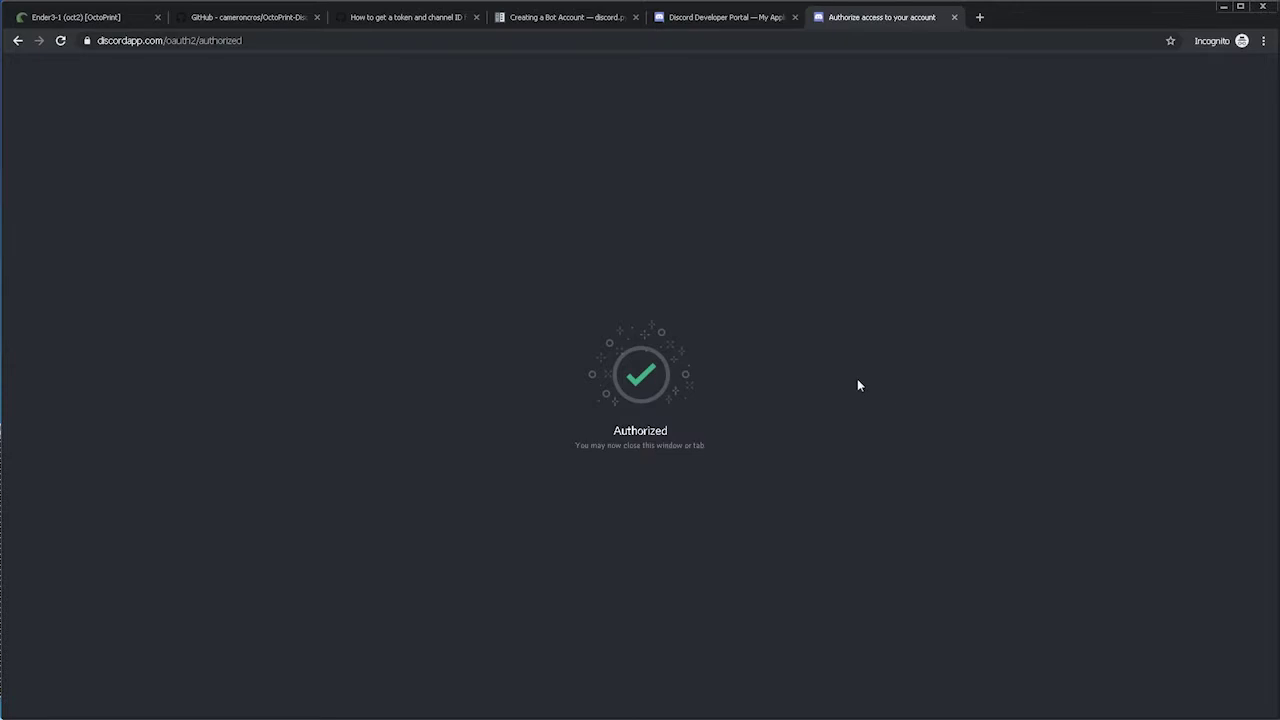
Send /status from OctoPrint's Discord navbar prompt, then view the bot's status and snapshot in Discord.
left_click(106, 22)
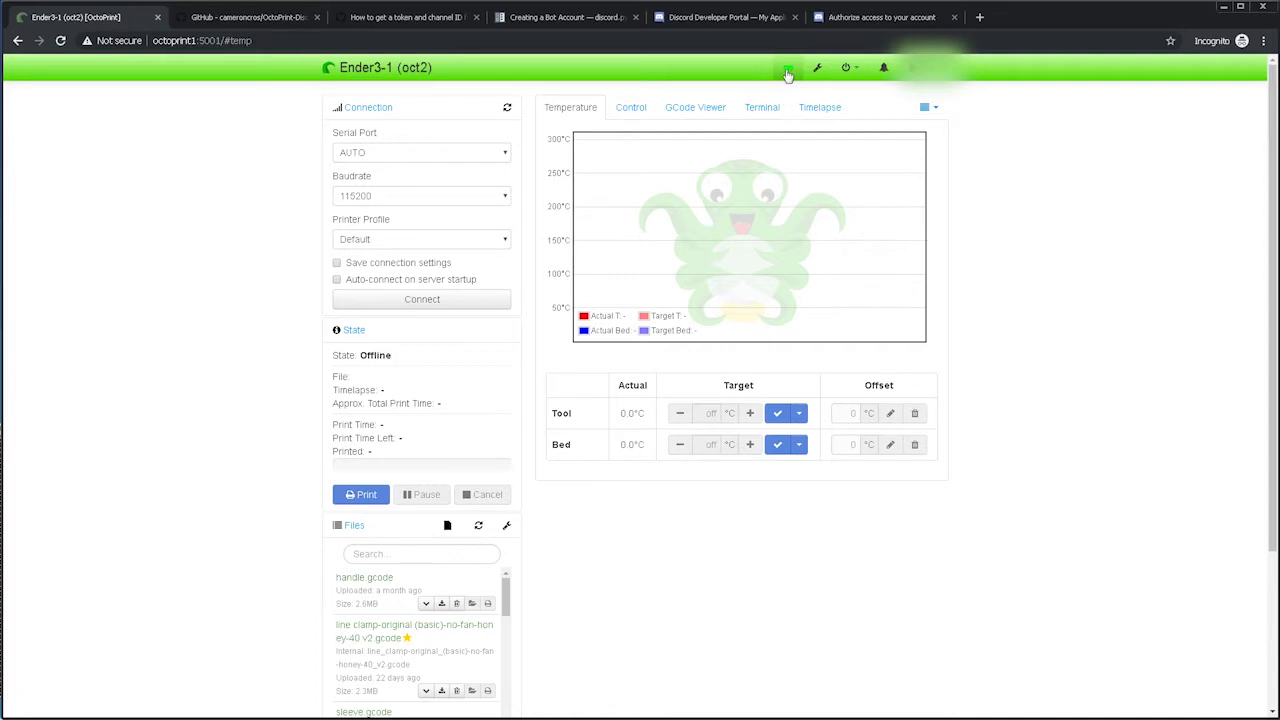
left_click(788, 72)
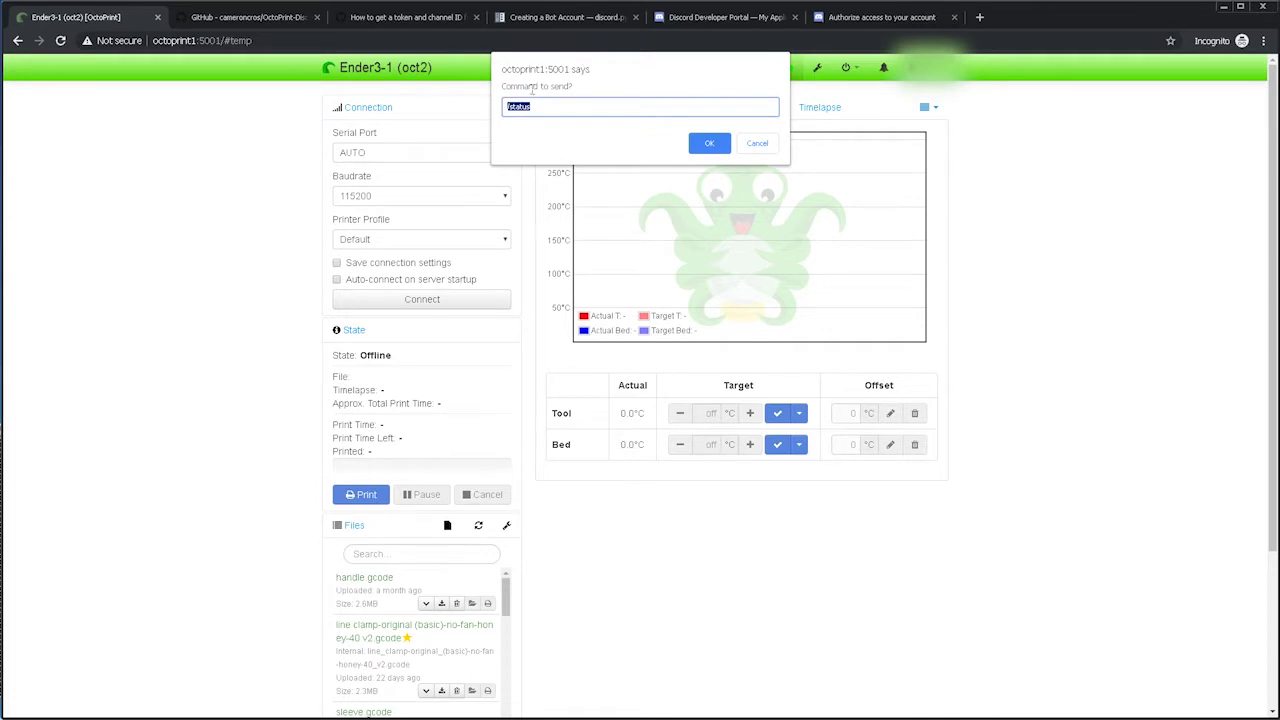
left_click(546, 103)
left_click(708, 144)
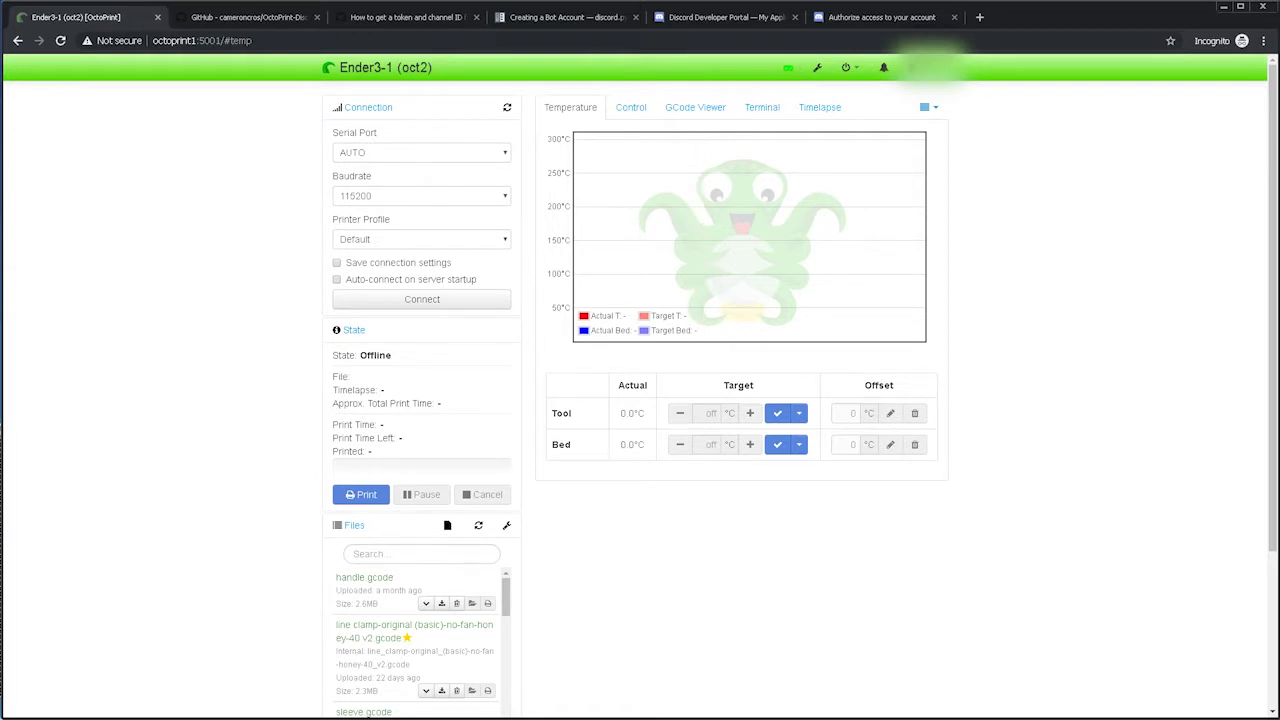
key("alt+Tab")
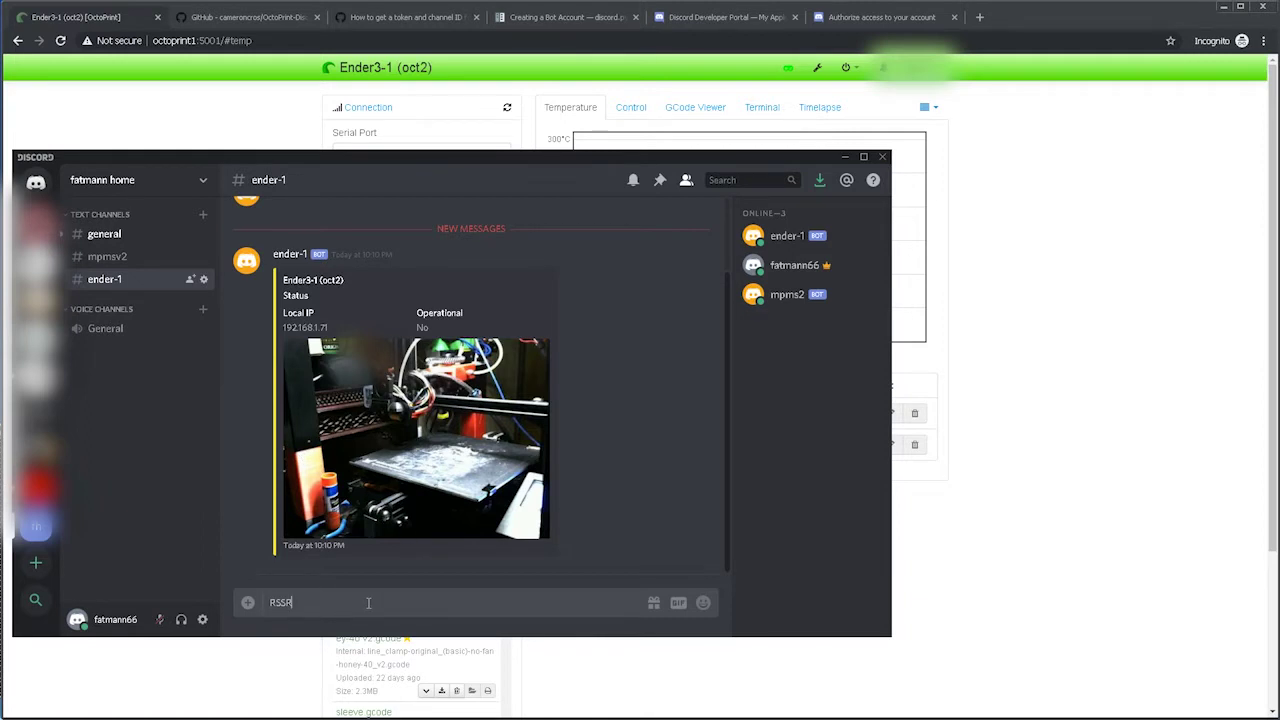
Replace the leftover draft with /status in #ender-1, get Permission Denied, and return to OctoPrint.
key("BackSpace")
key("BackSpace")
key("BackSpace")
key("BackSpace")
type("/")
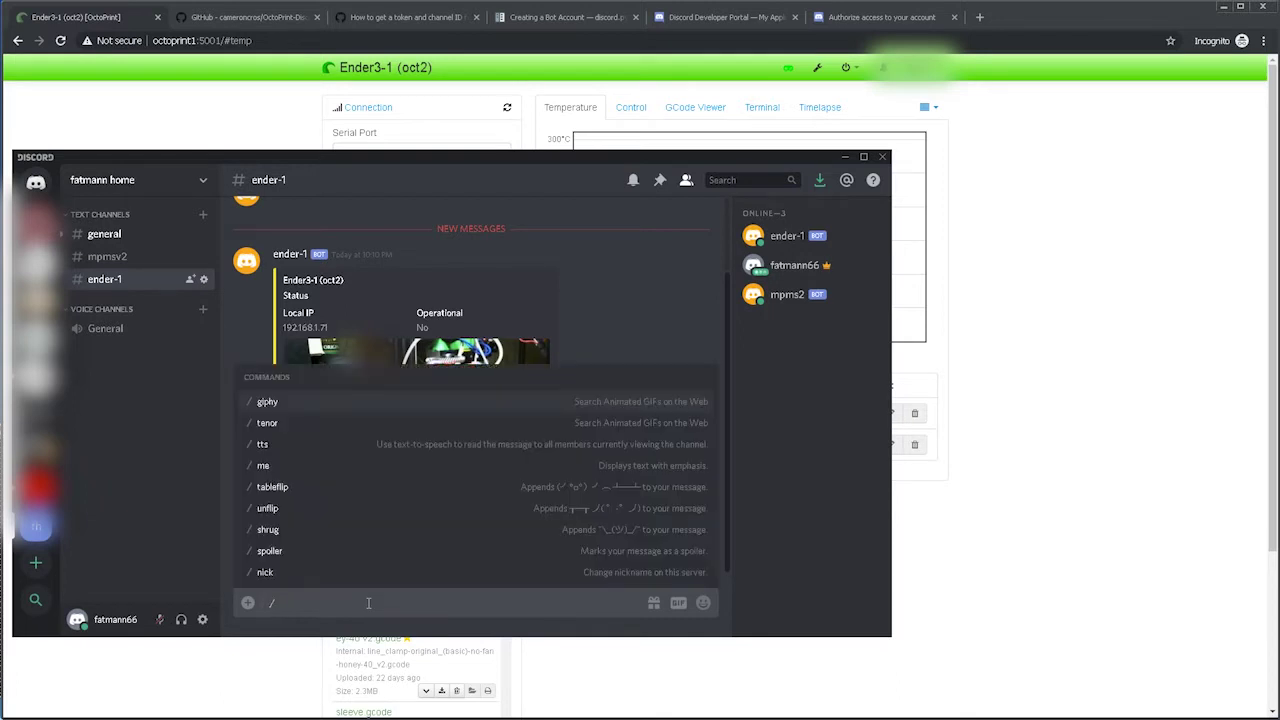
type("status")
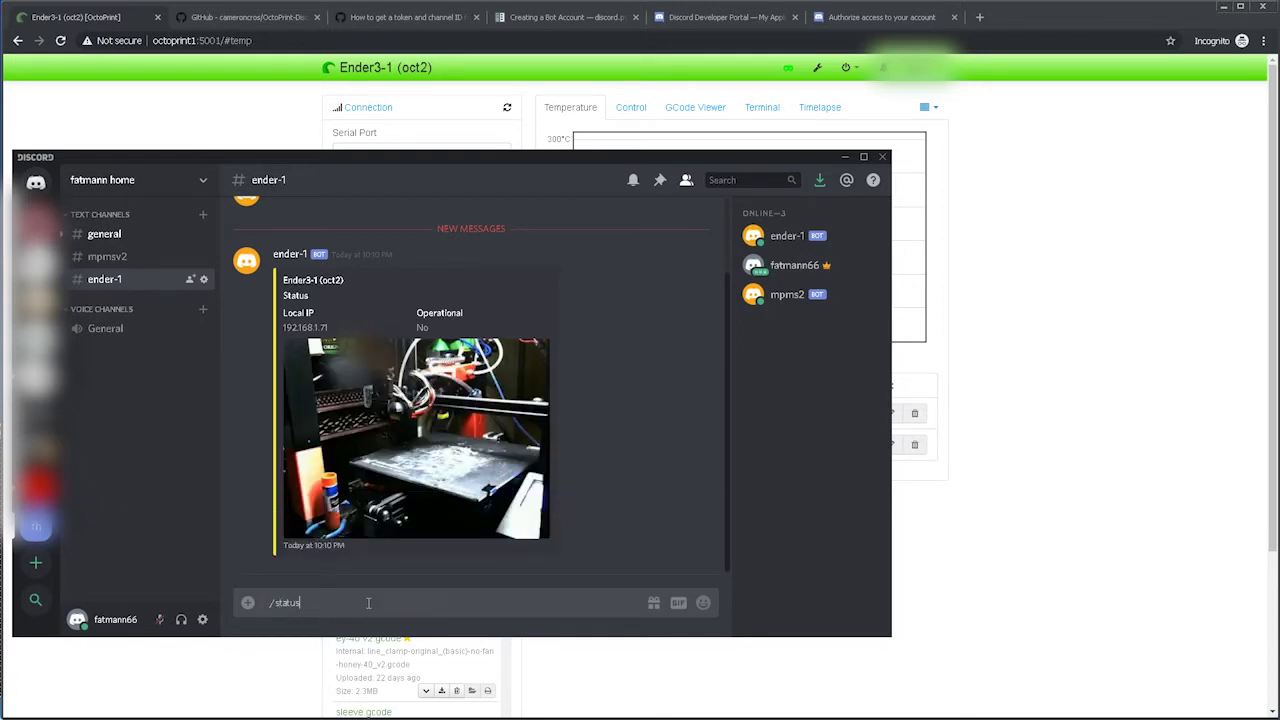
key("Return")
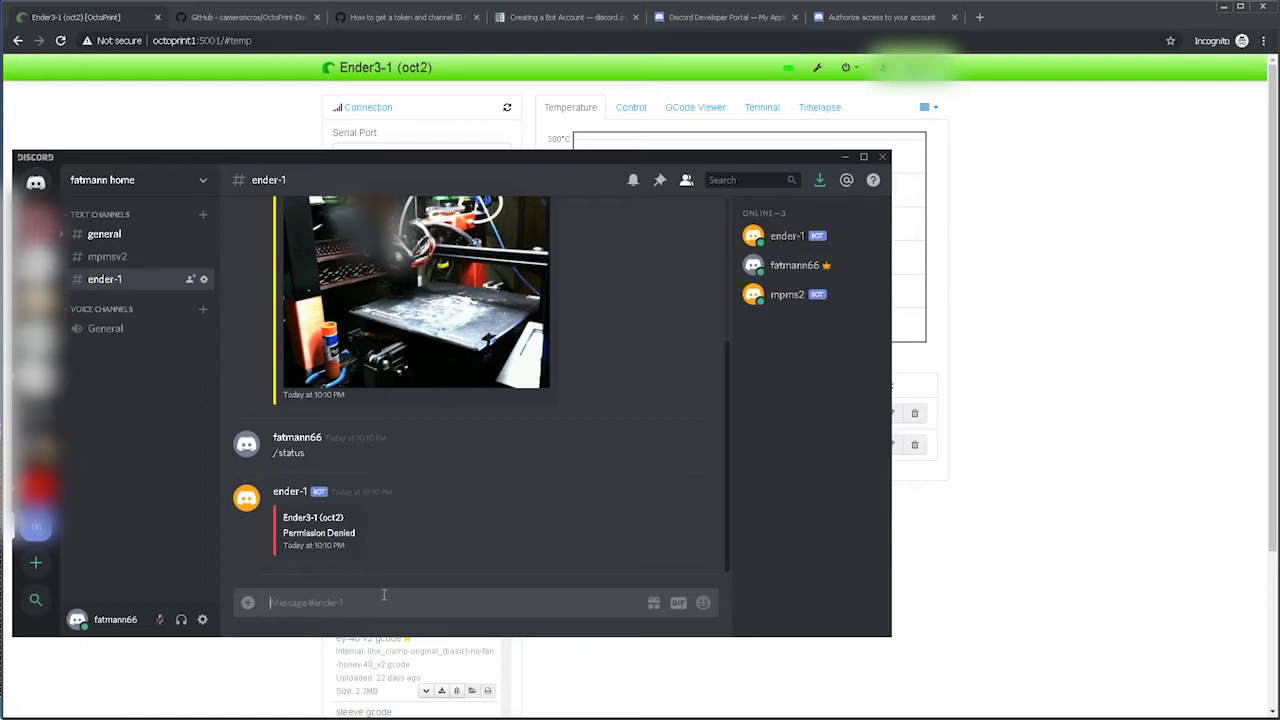
left_click(960, 534)
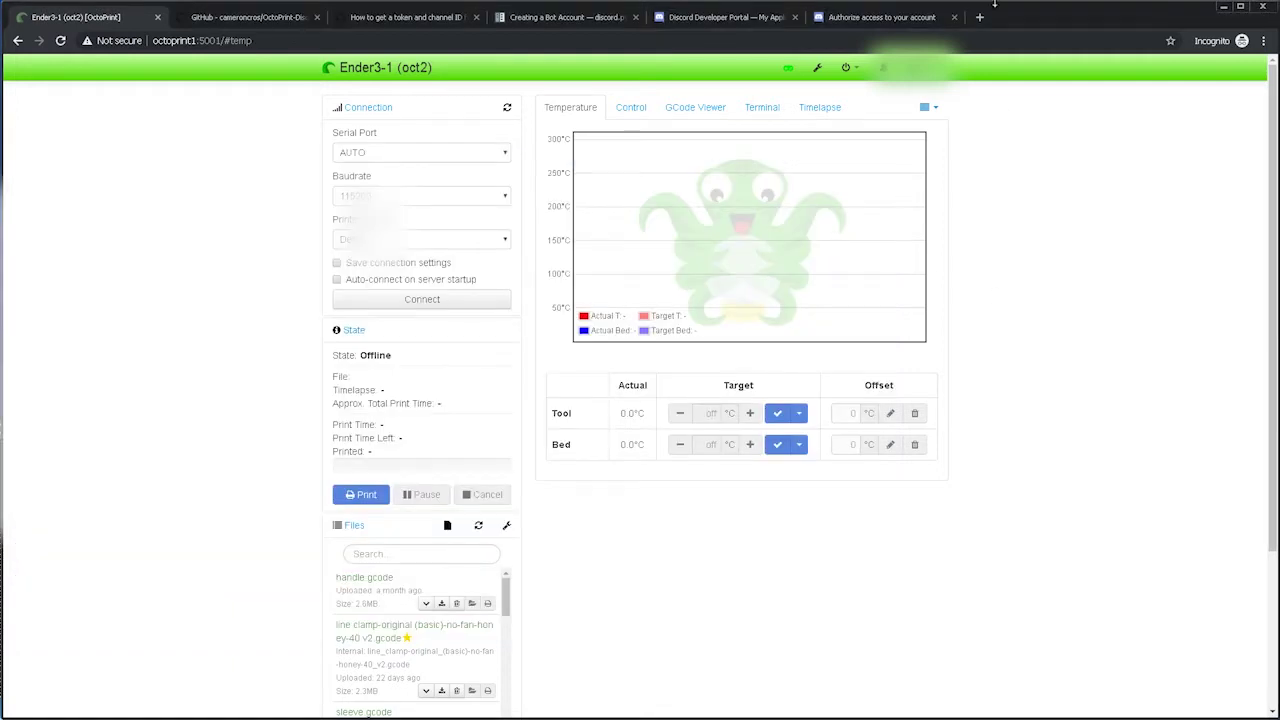
In DiscordRemote settings, set the first access rule's Commands to *.
left_click(818, 72)
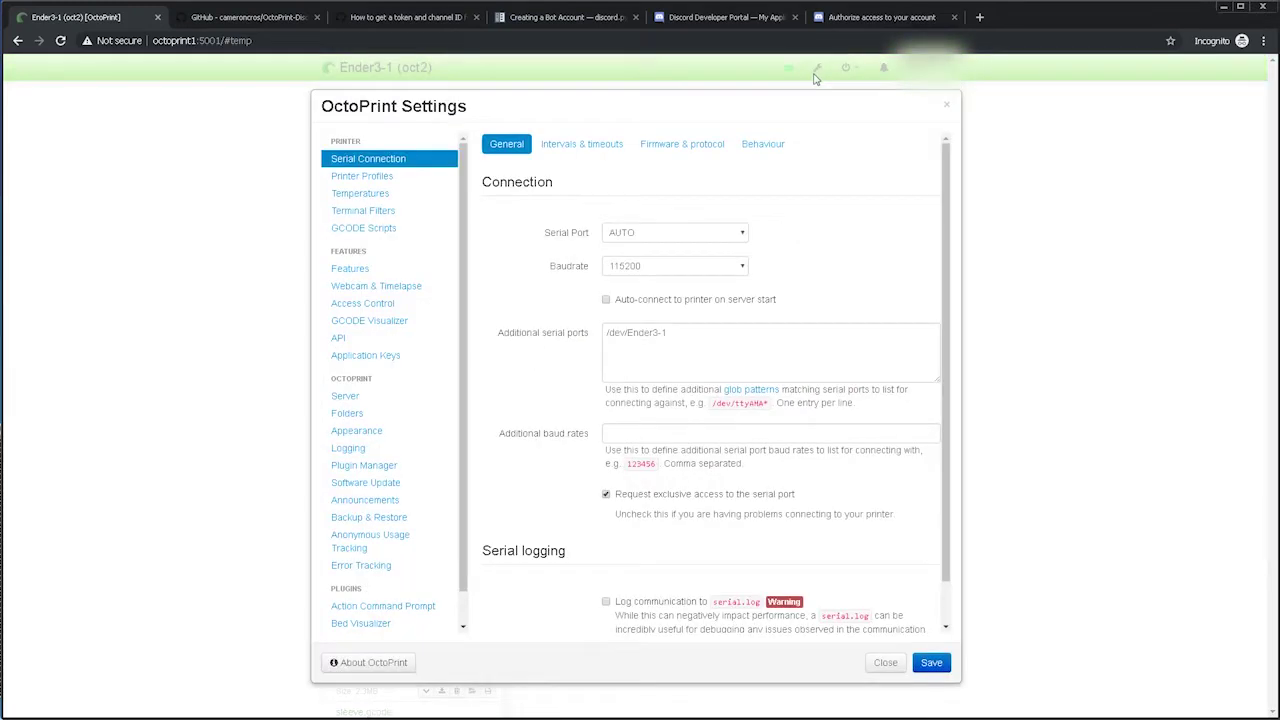
scroll(372, 565, "down", 1)
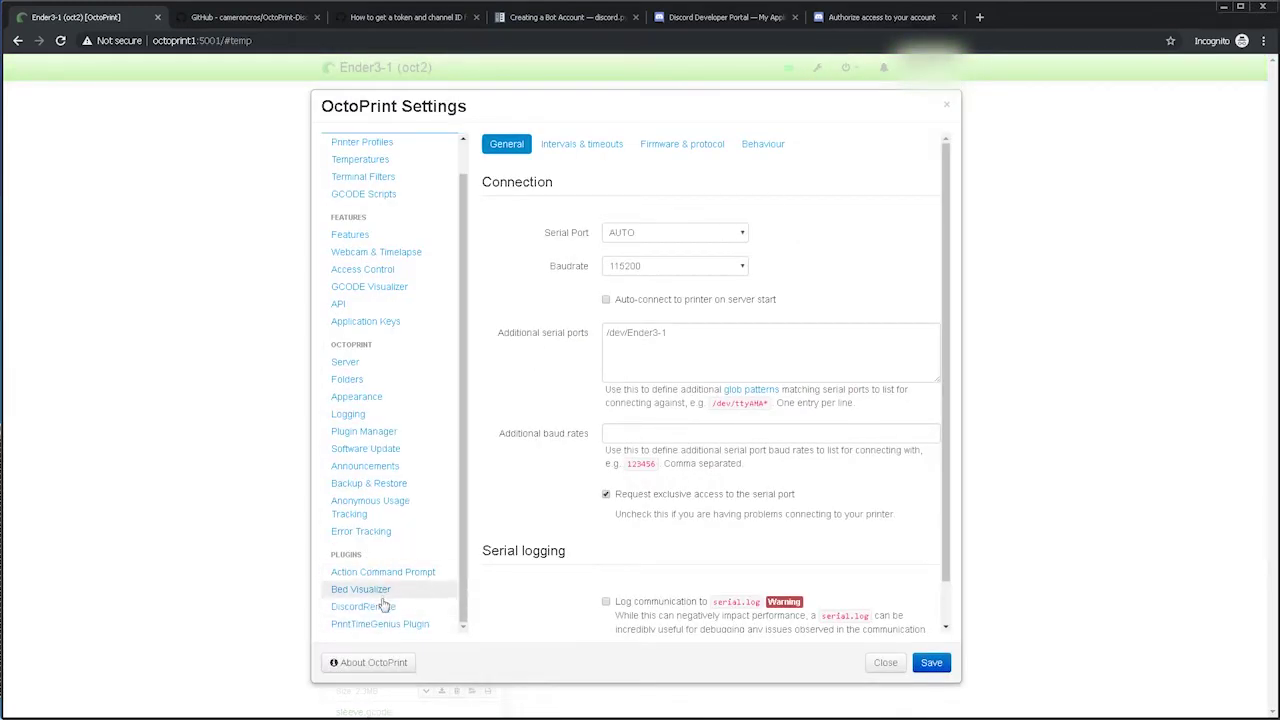
left_click(350, 607)
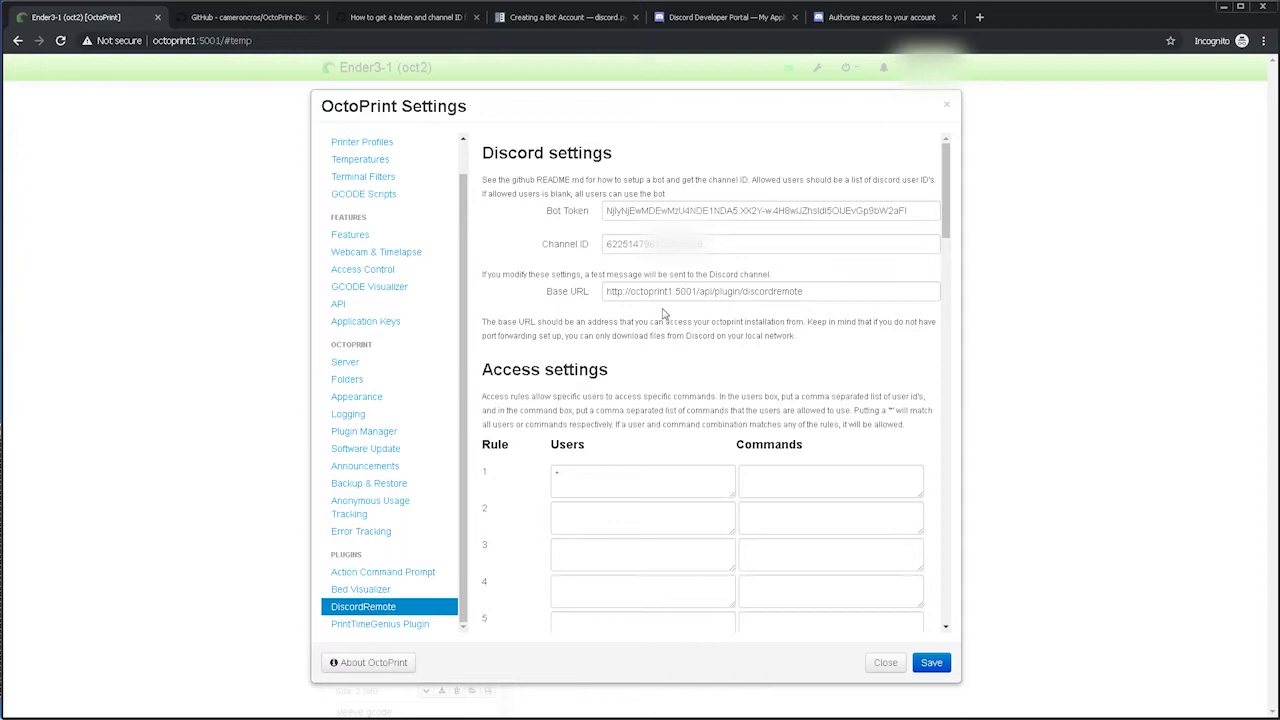
scroll(666, 314, "down", 2)
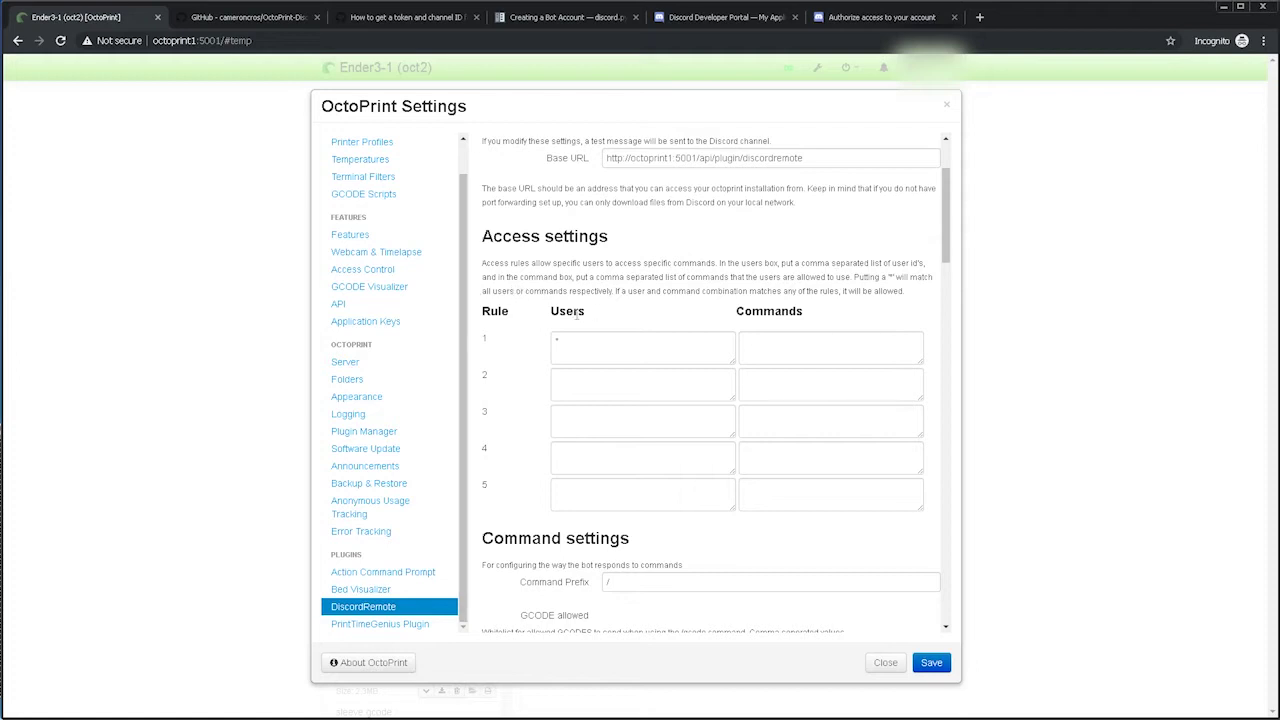
left_click(573, 346)
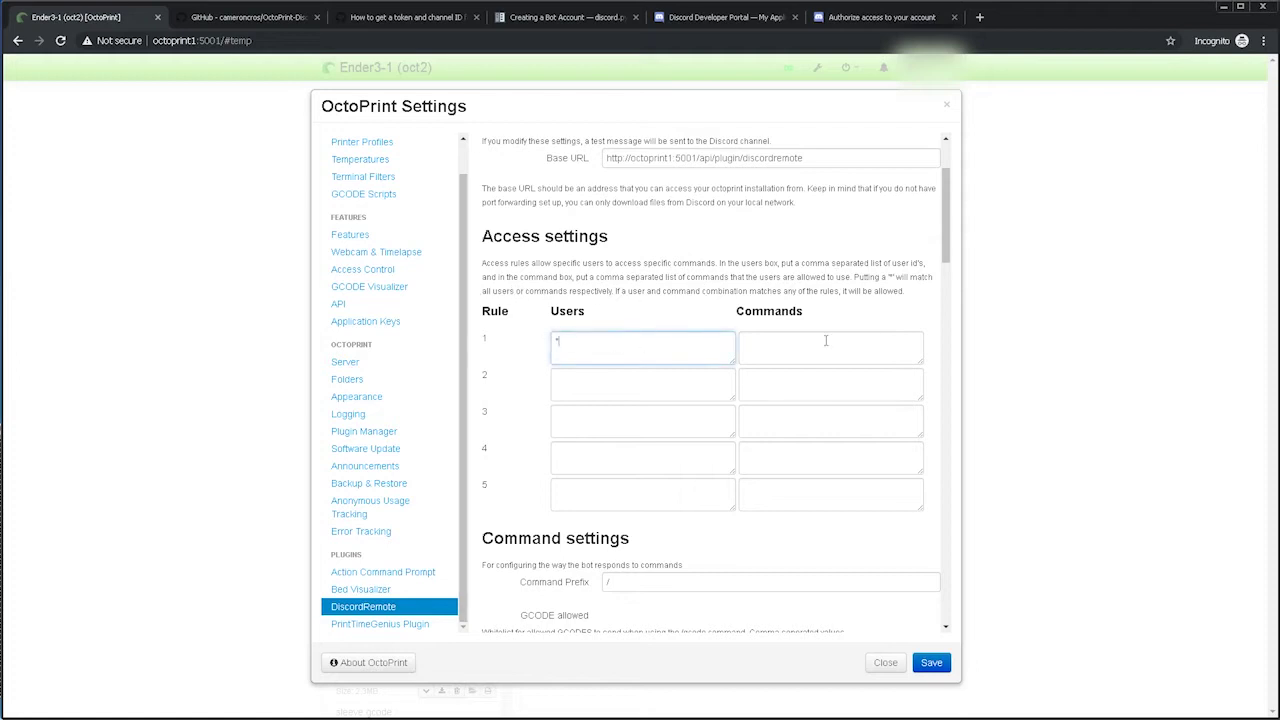
left_click(749, 340)
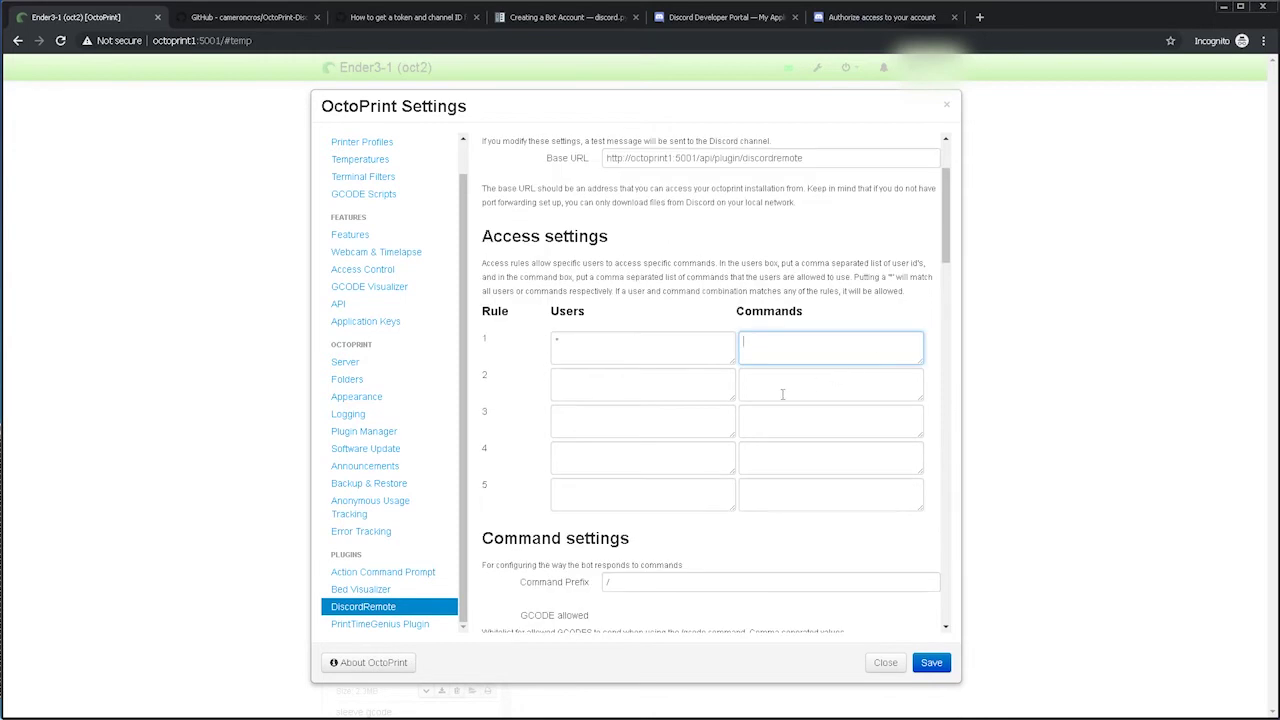
type("*")
Enter your Discord username under rule 1 Users and save the settings.
left_click(559, 340)
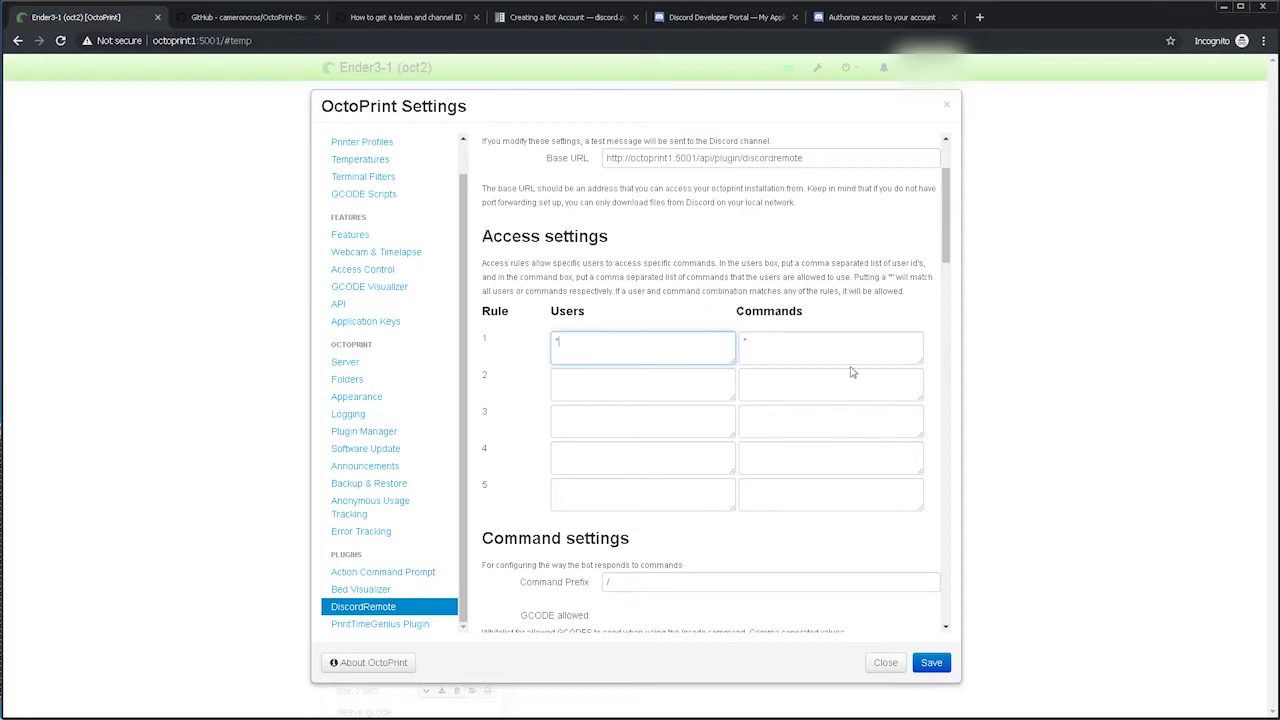
left_click(767, 341)
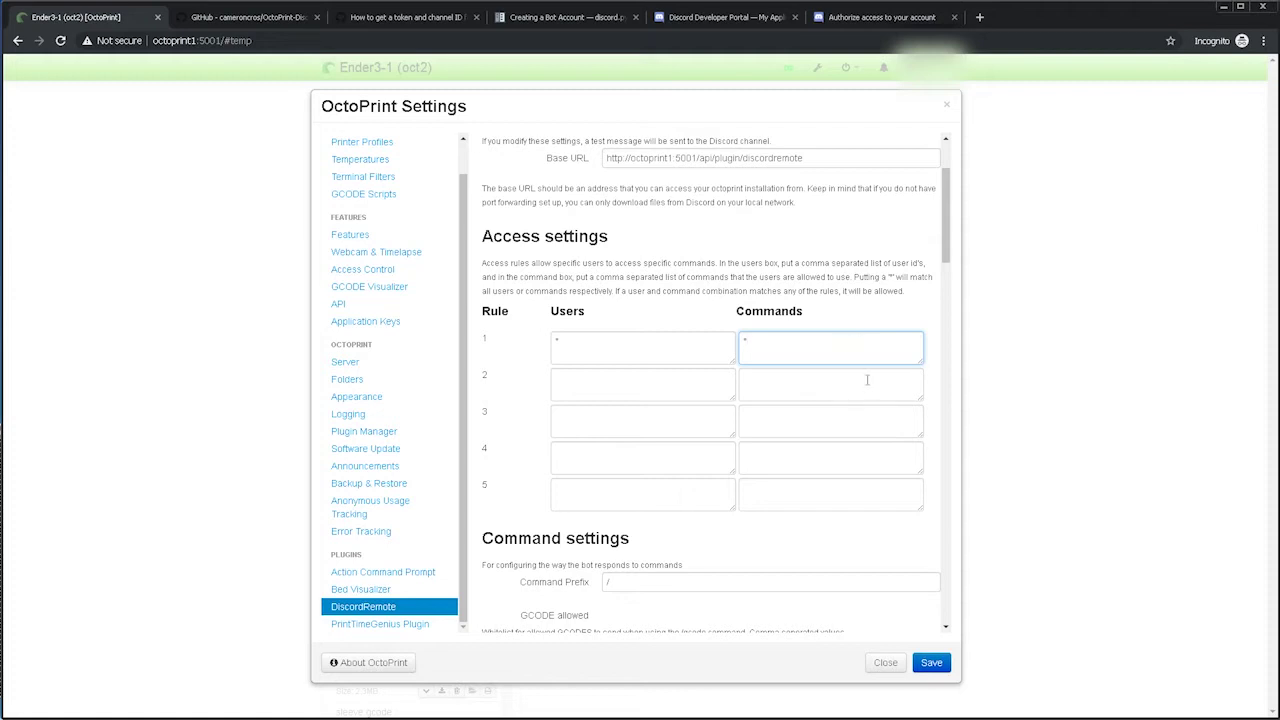
left_click(581, 341)
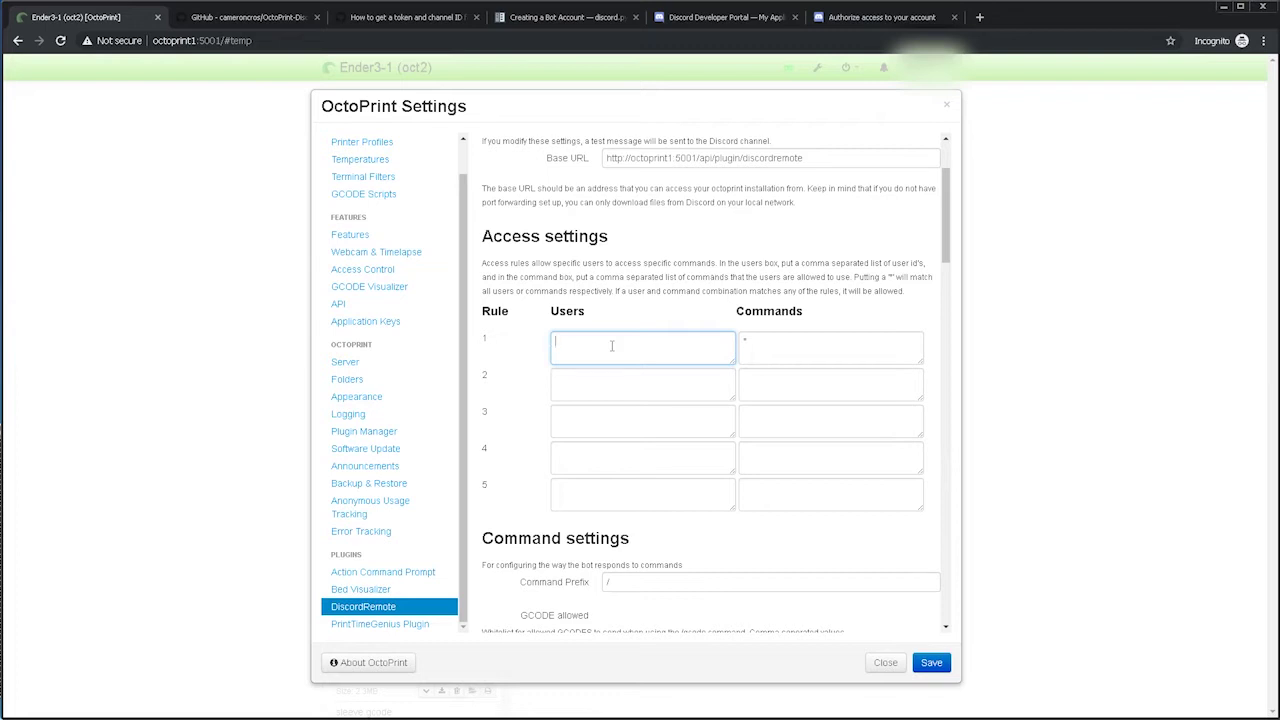
type("fatmanno66")
left_click(932, 663)
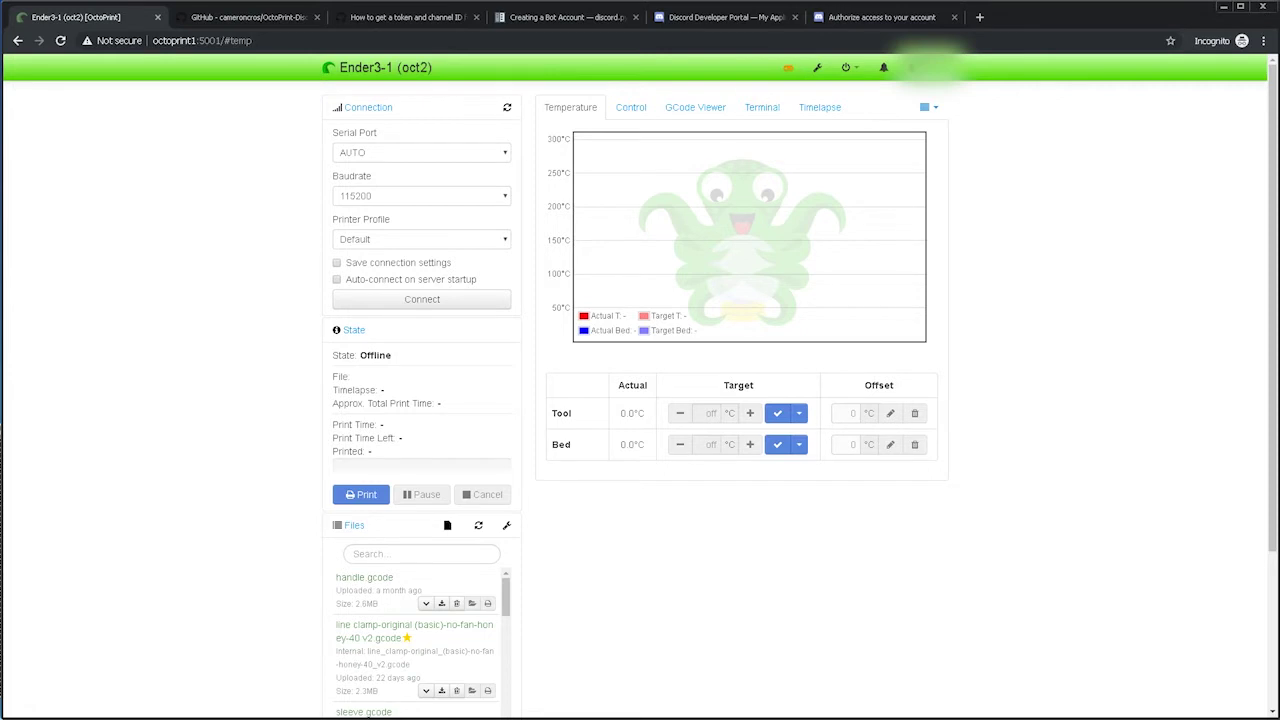
Send /status in #ender-1, see Permission Denied again, and copy your own Discord user ID.
key("alt+Tab")
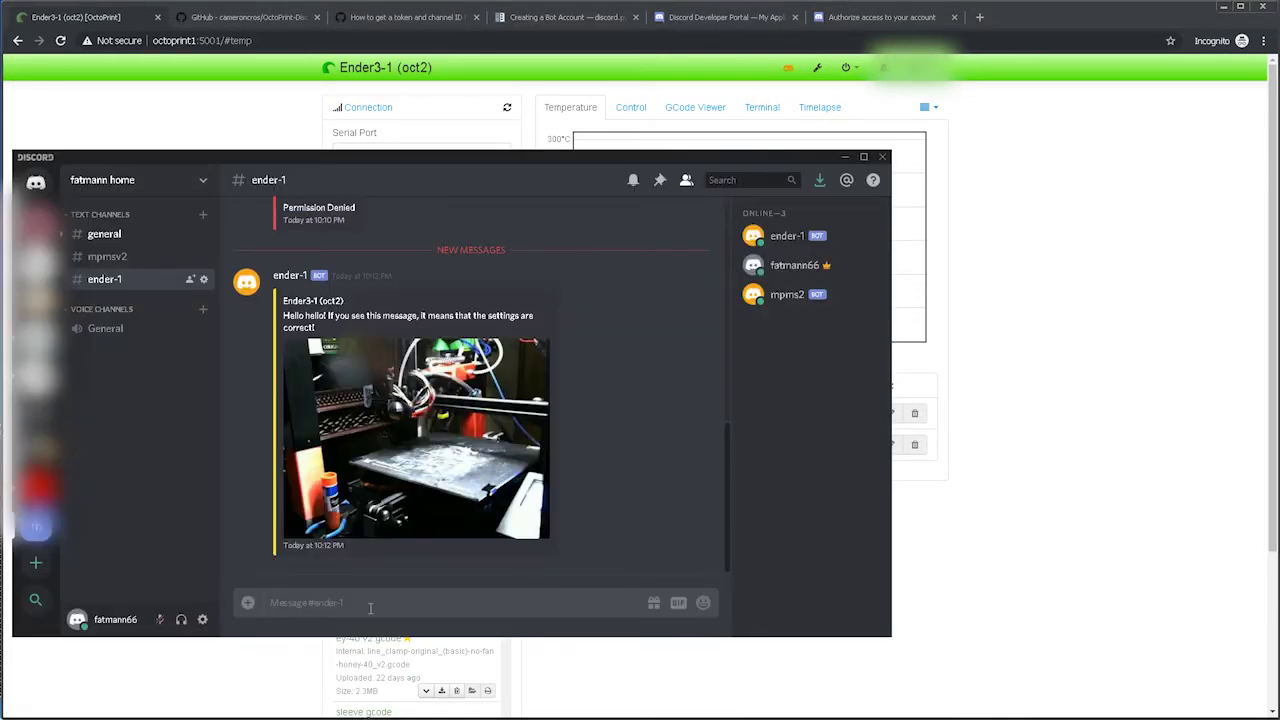
type("/status")
key("Return")
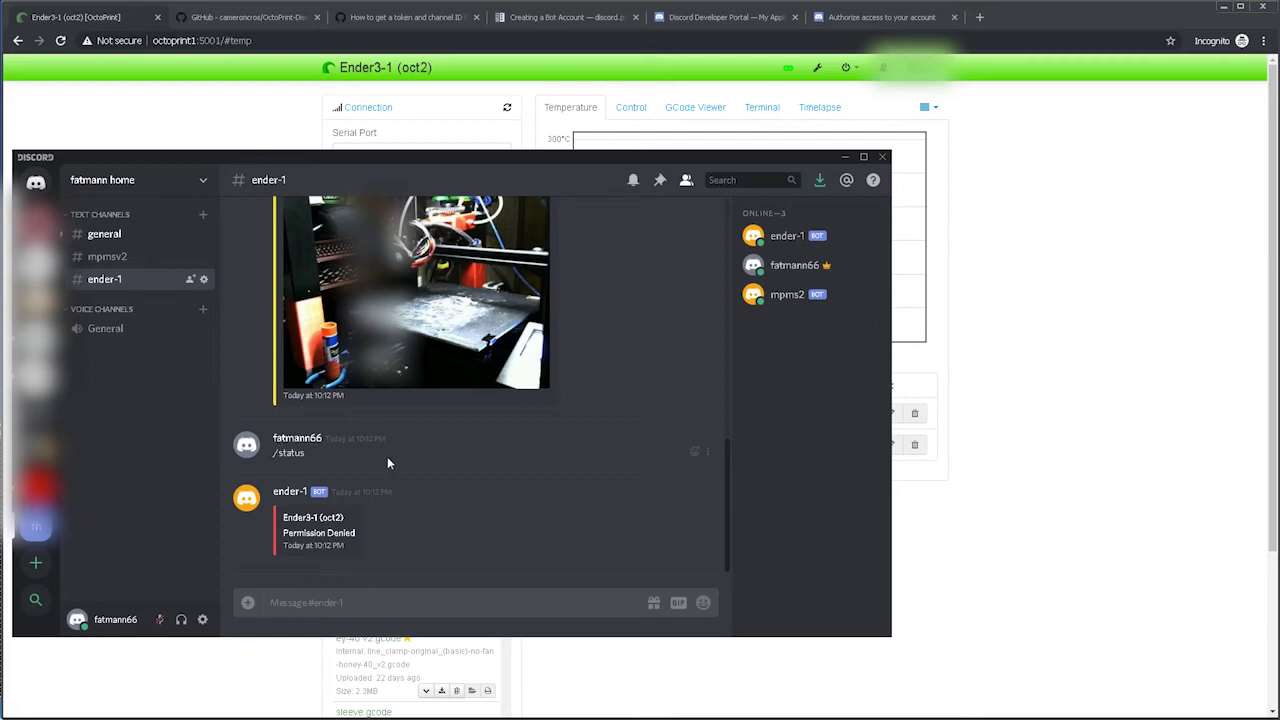
right_click(308, 443)
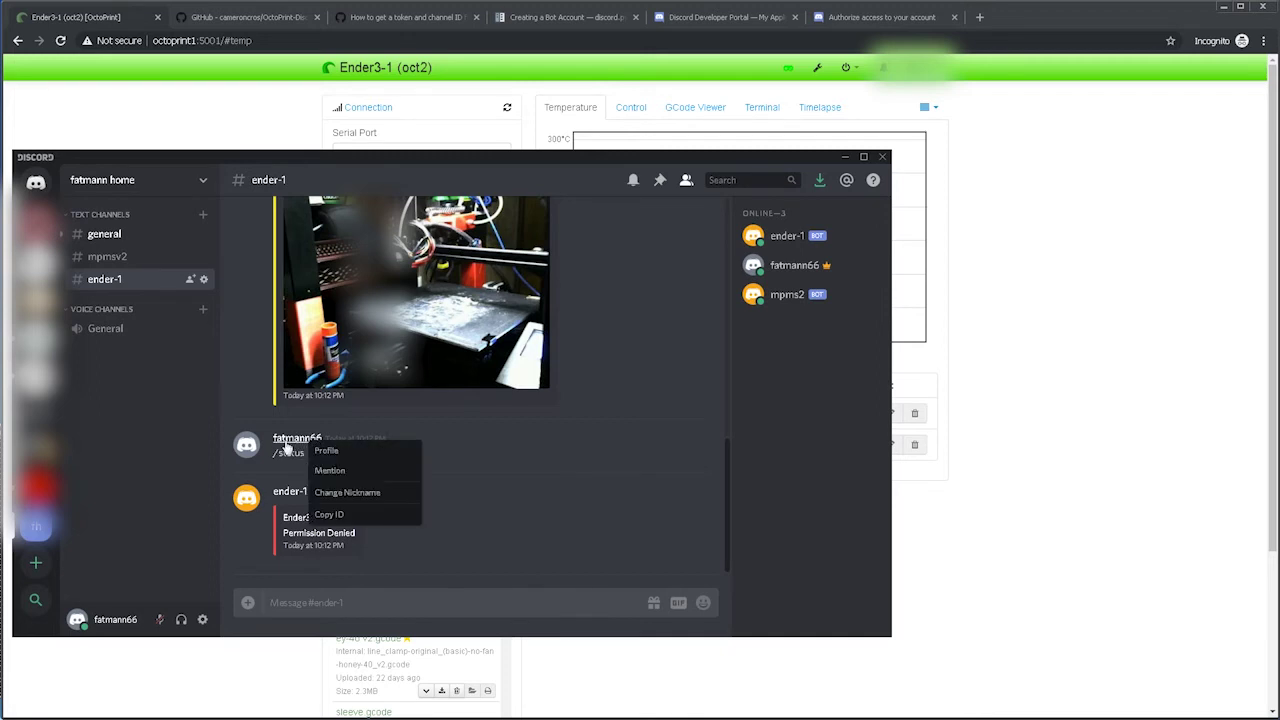
left_click(330, 514)
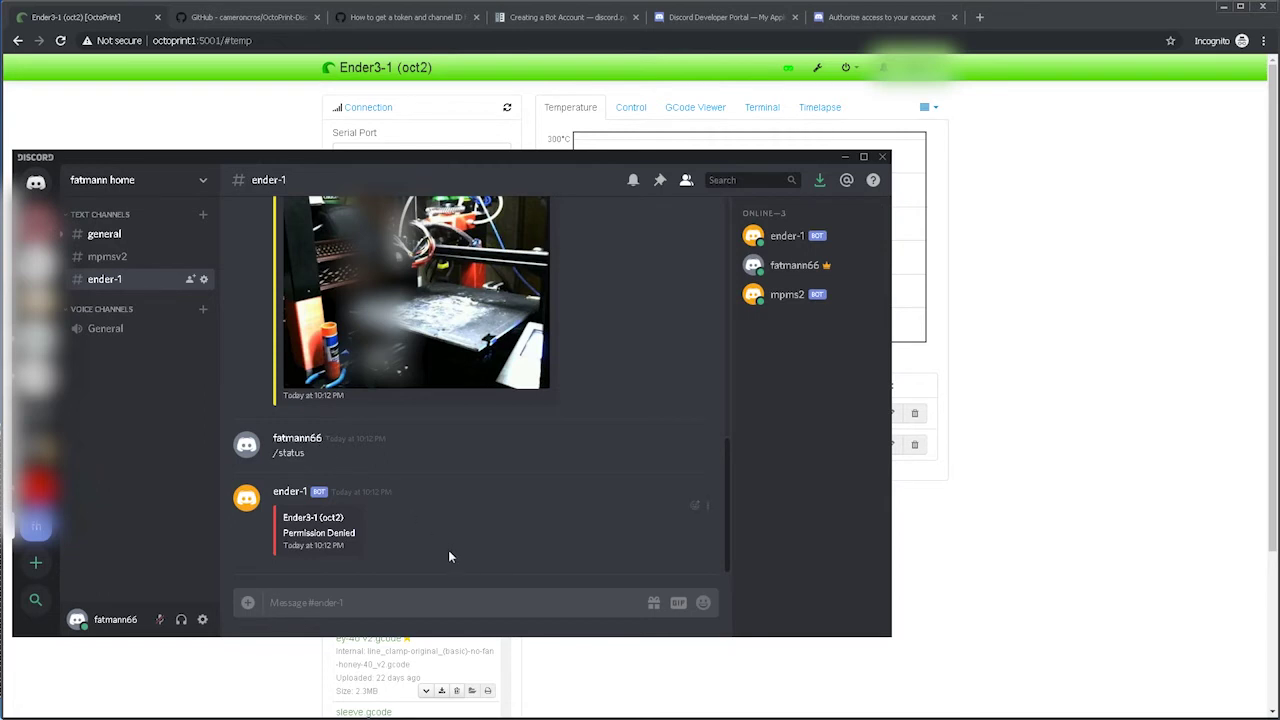
Replace the username in DiscordRemote rule 1 Users with the pasted Discord user ID and save.
left_click(1042, 249)
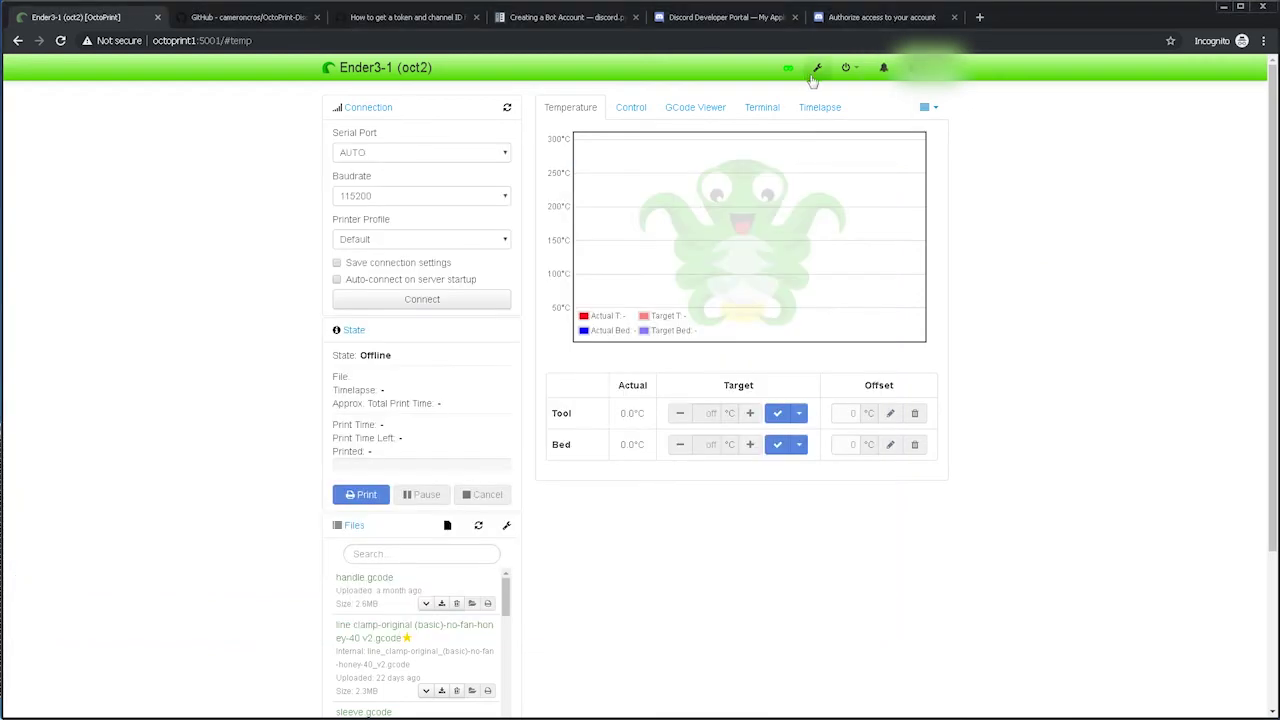
left_click(819, 69)
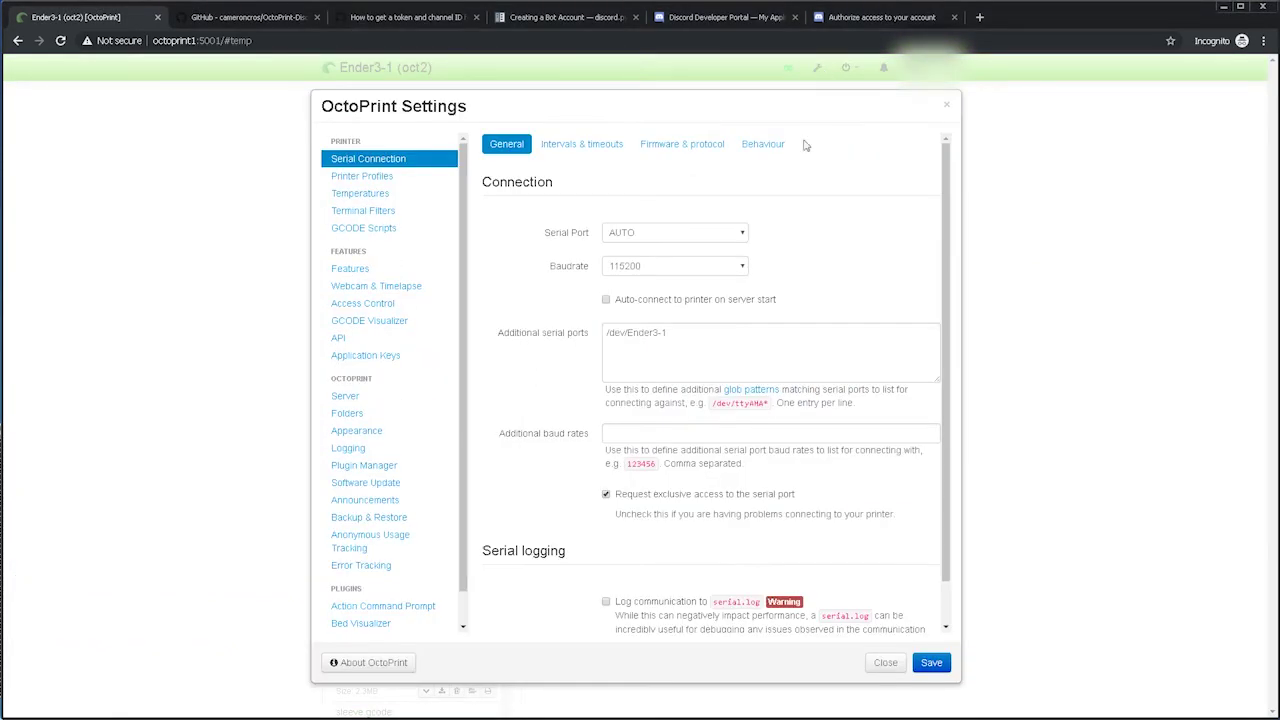
scroll(742, 402, "down", 1)
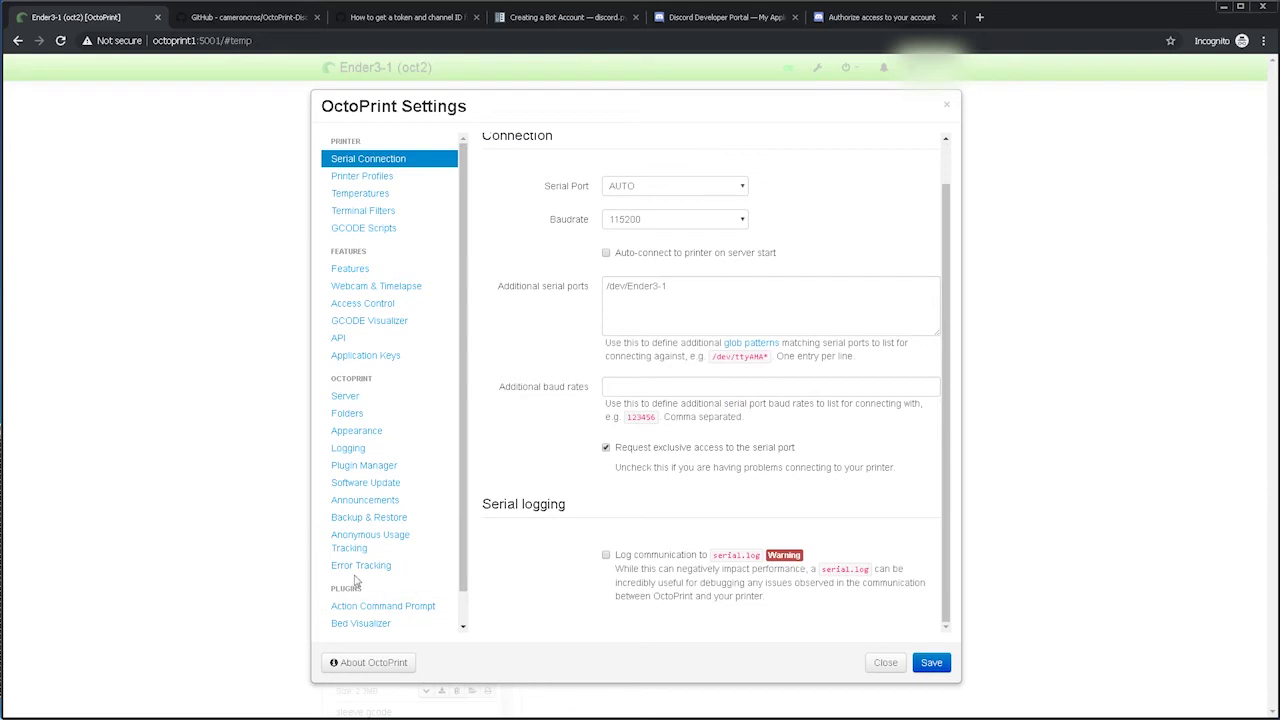
scroll(372, 580, "down", 1)
left_click(376, 613)
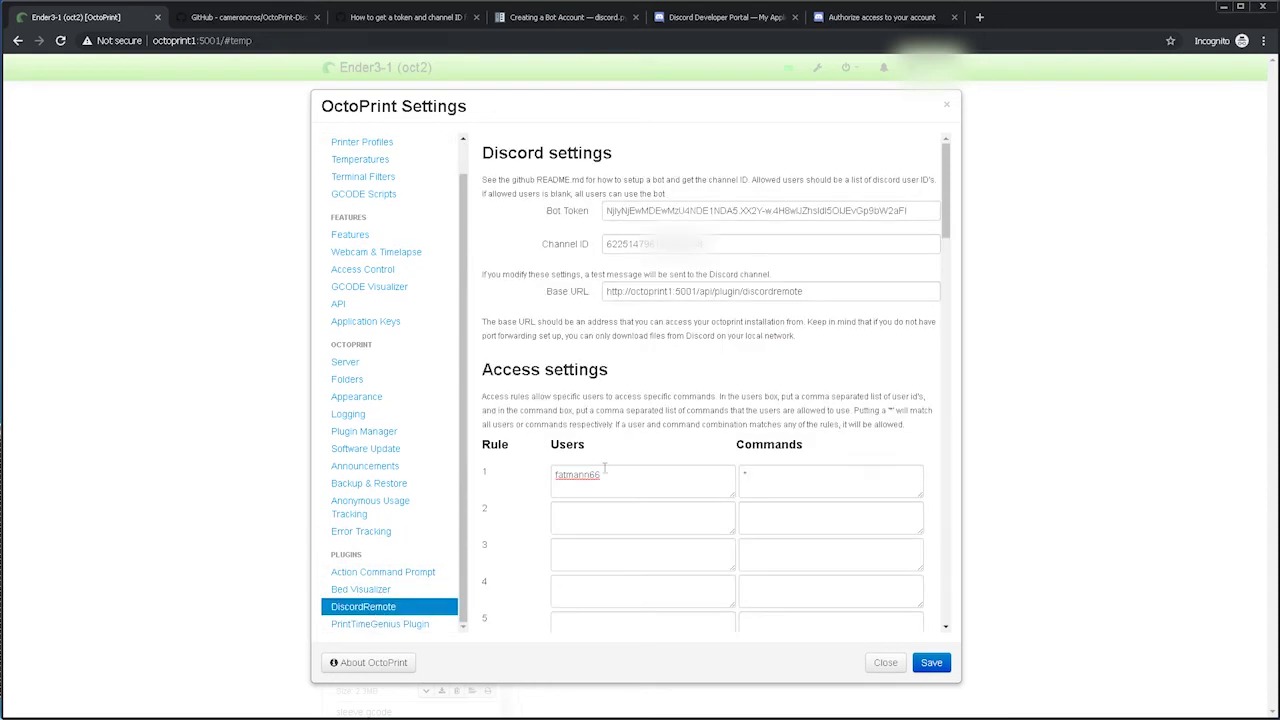
key("BackSpace")
key("BackSpace")
key("BackSpace")
key("BackSpace")
key("BackSpace")
key("BackSpace")
key("BackSpace")
key("BackSpace")
key("BackSpace")
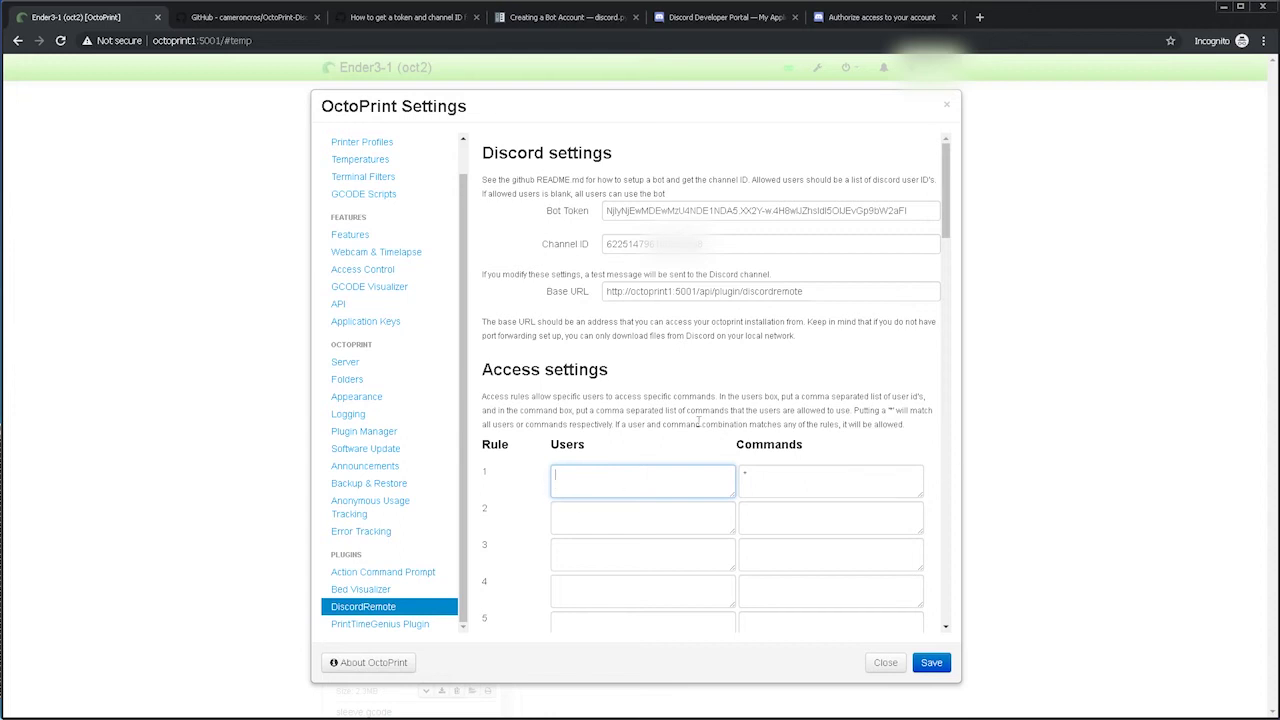
right_click(563, 472)
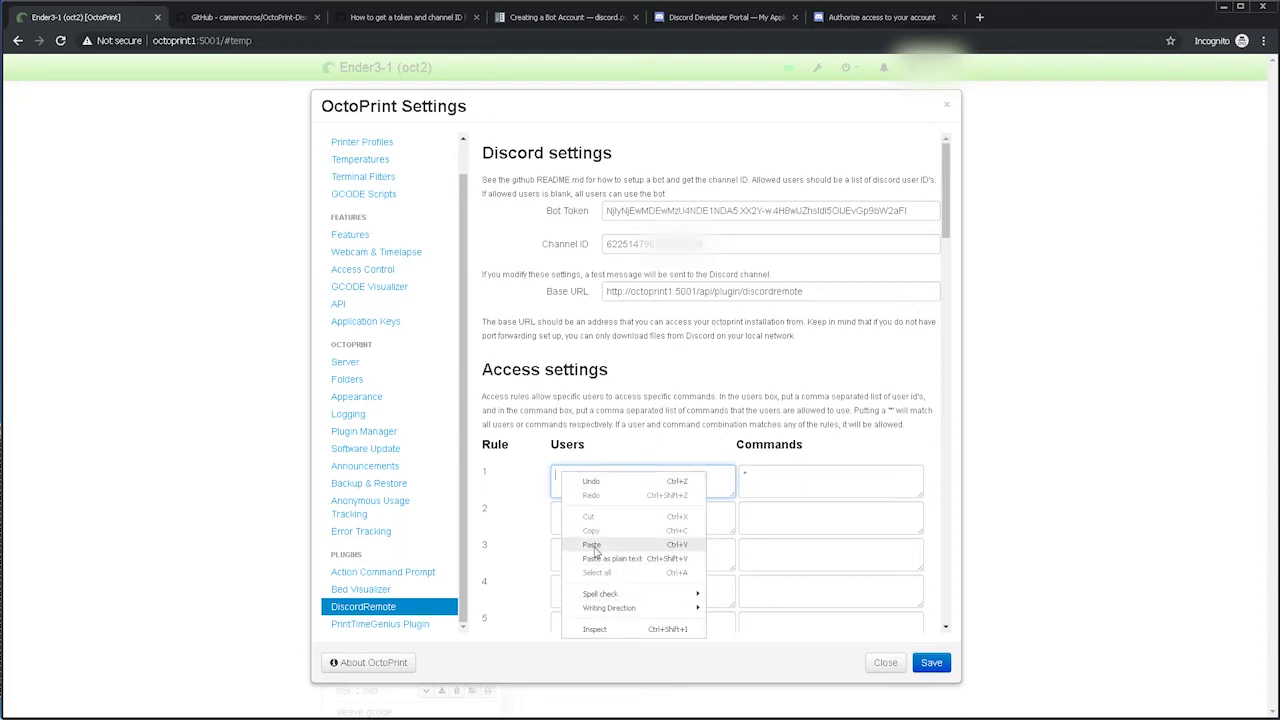
left_click(593, 551)
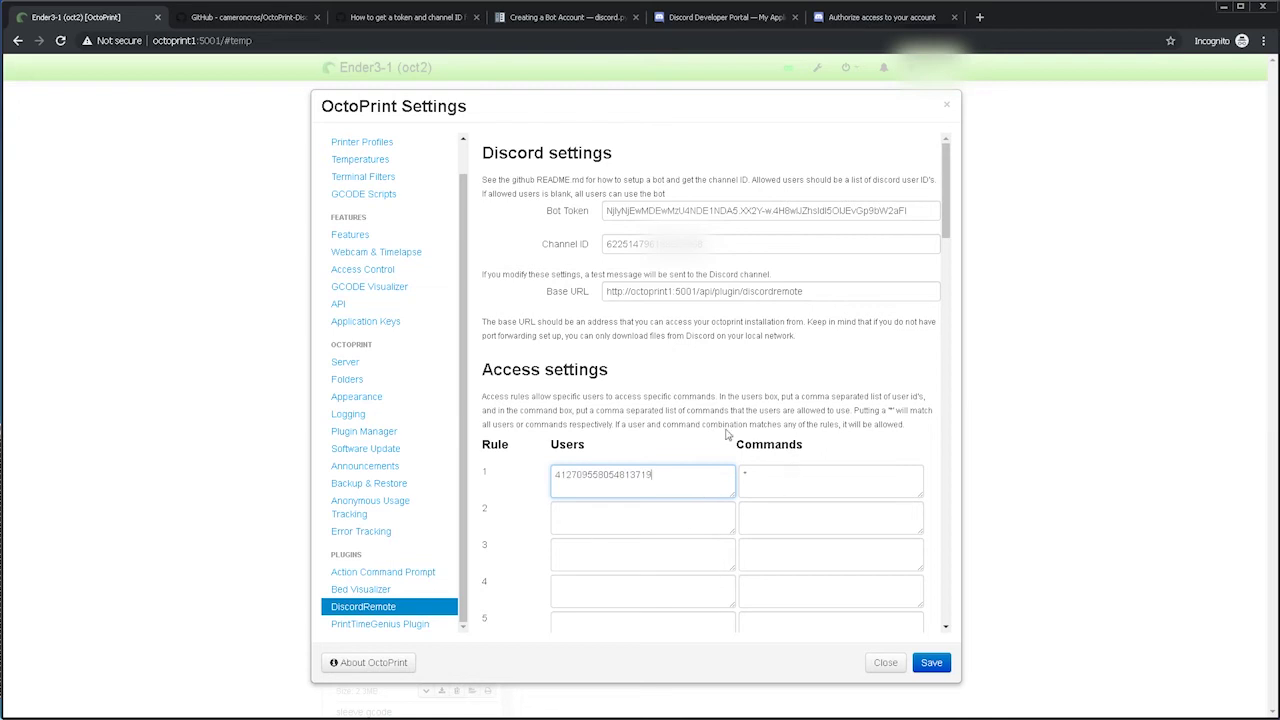
left_click(931, 662)
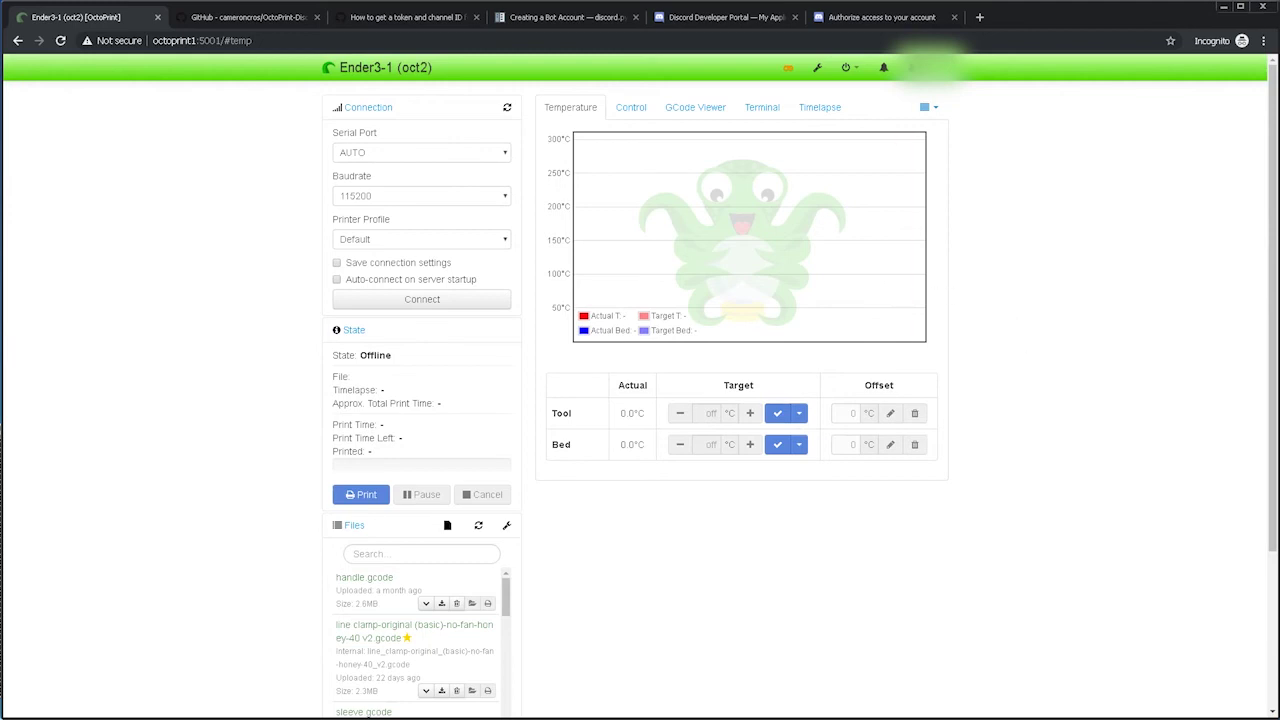
Send /help in #ender-1 and read the command list, then send /status for the snapshot reply.
key("alt+Tab")
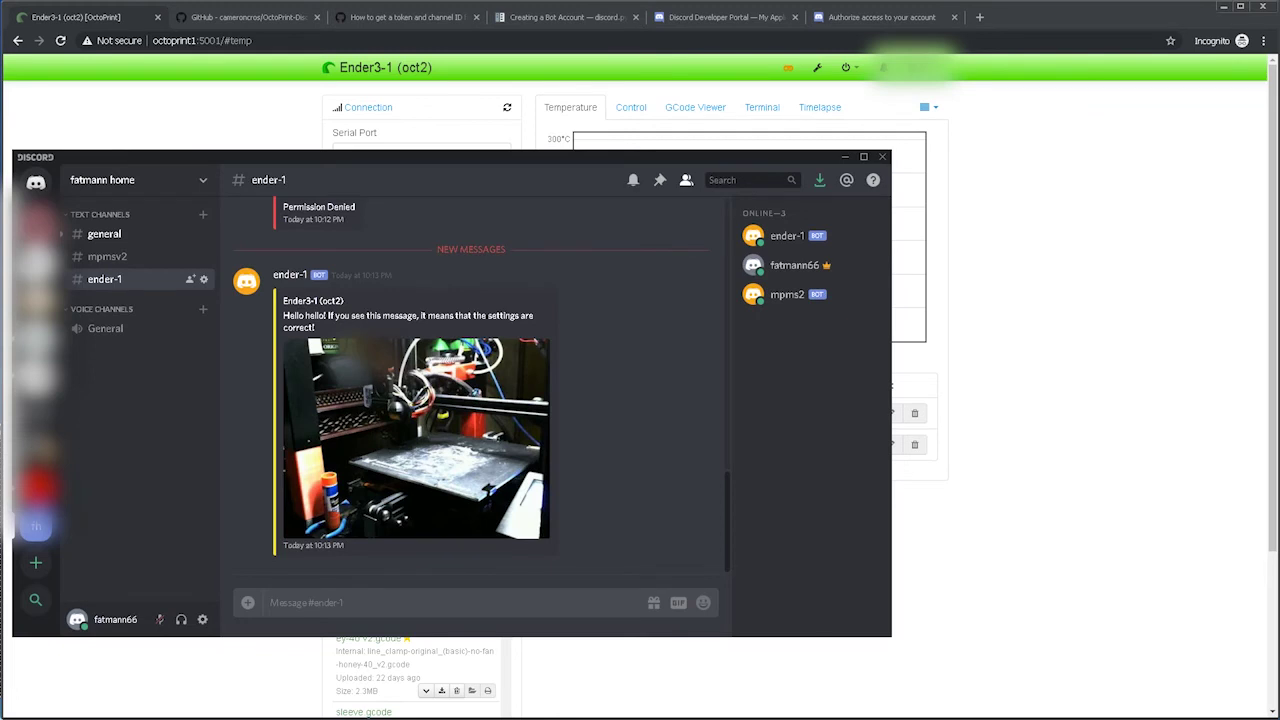
left_click(316, 598)
type("/help")
key("Return")
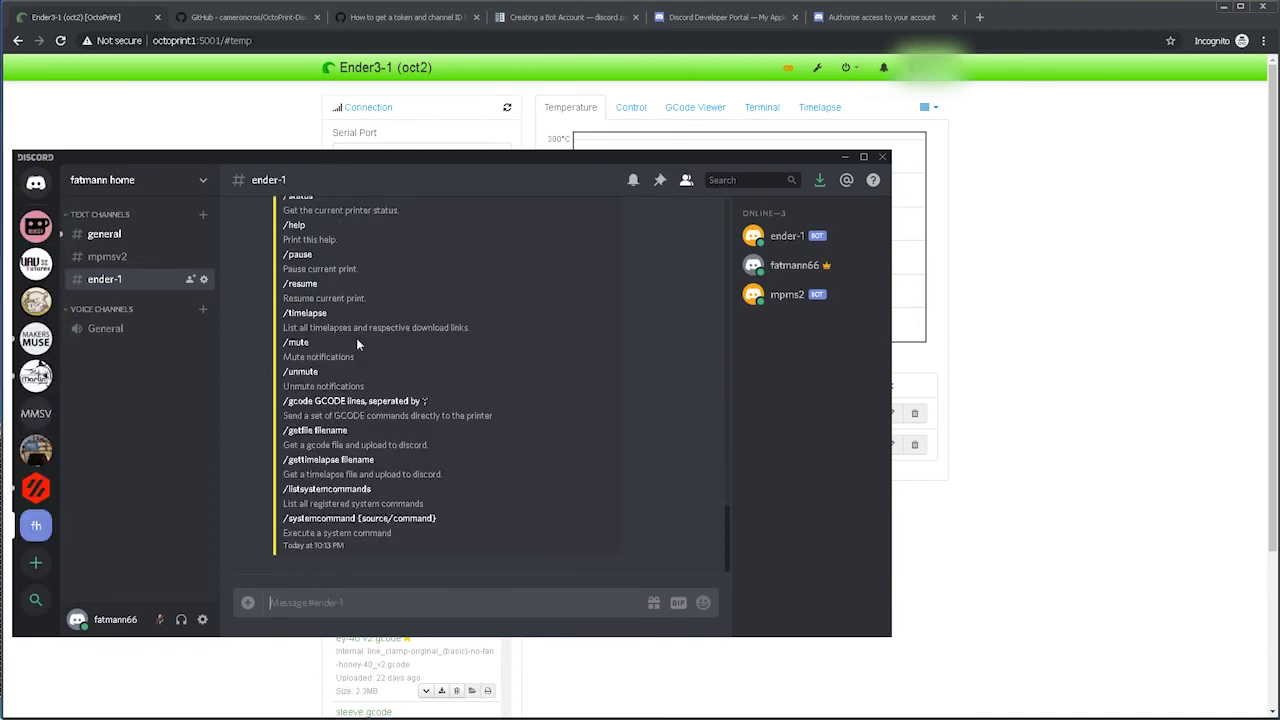
scroll(357, 343, "up", 8)
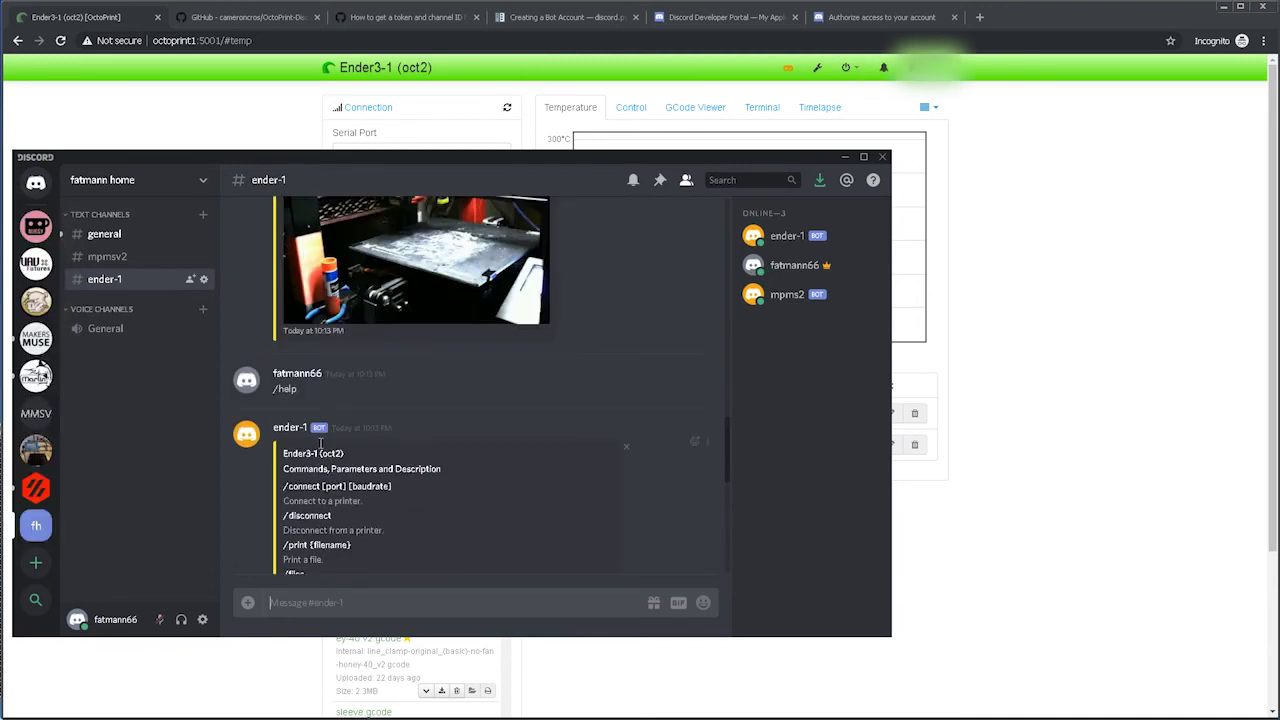
scroll(325, 440, "down", 1)
scroll(330, 415, "down", 1)
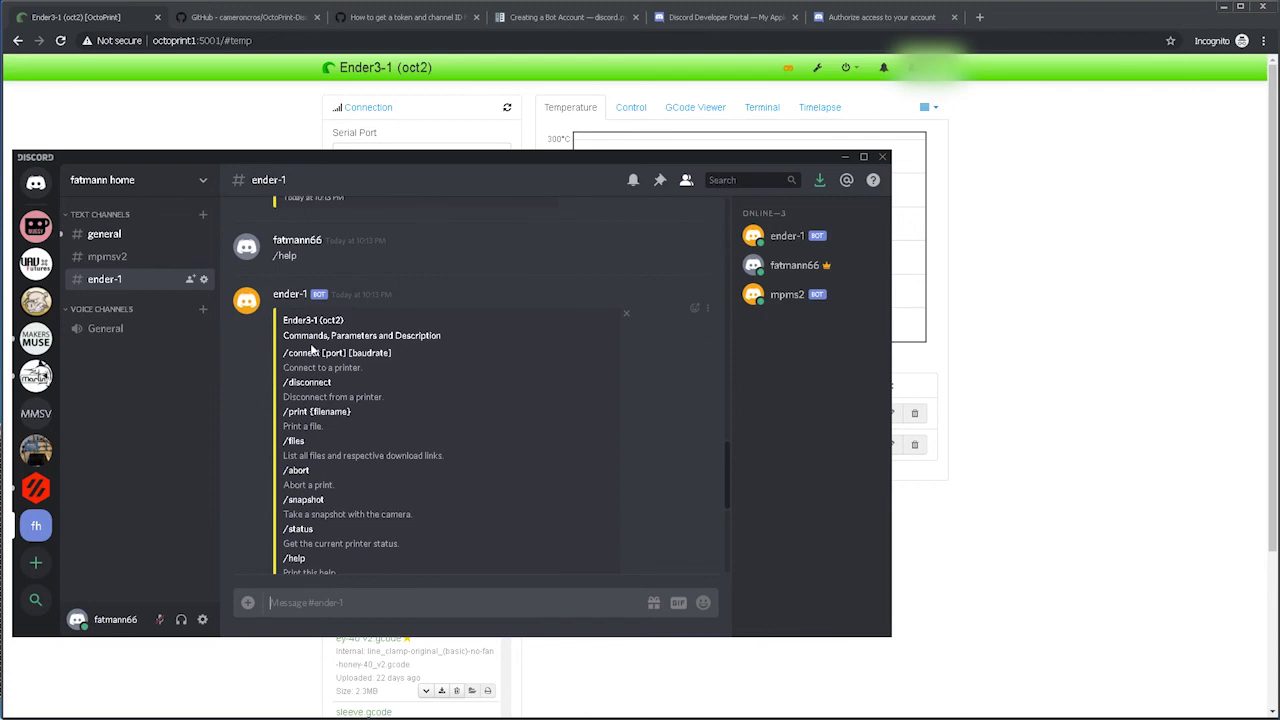
scroll(322, 430, "down", 1)
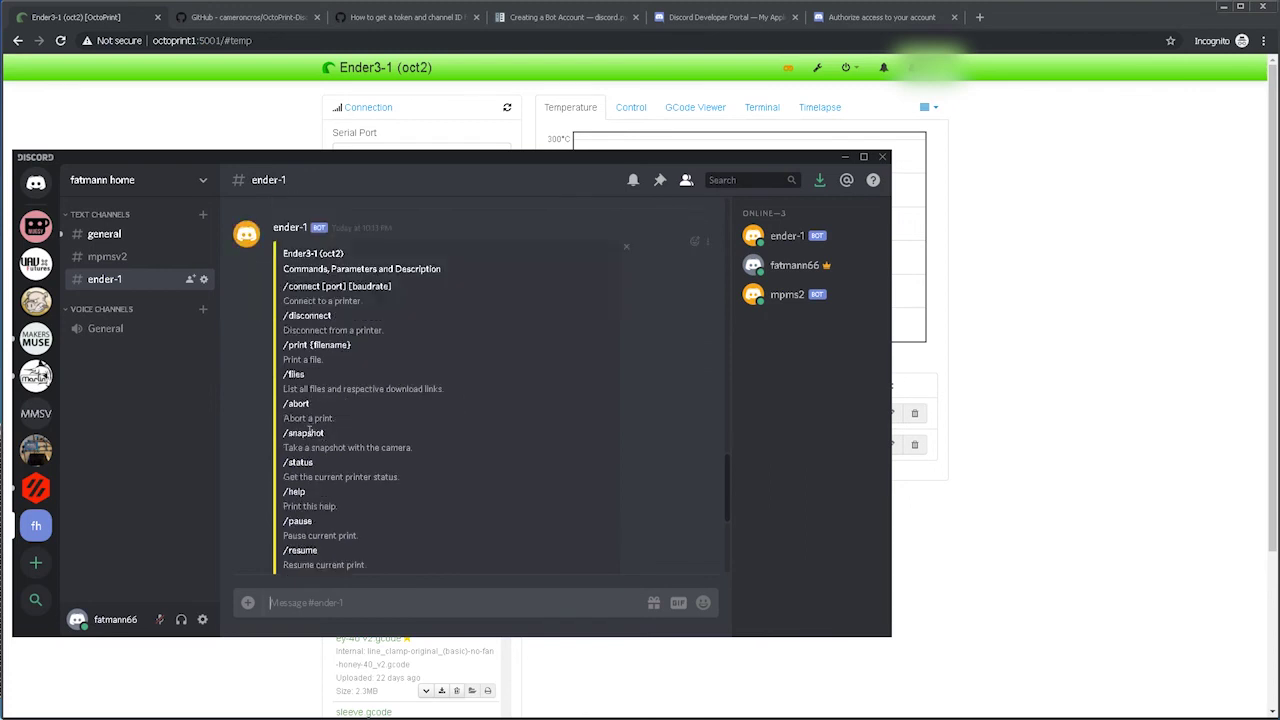
scroll(313, 393, "down", 1)
scroll(308, 400, "down", 1)
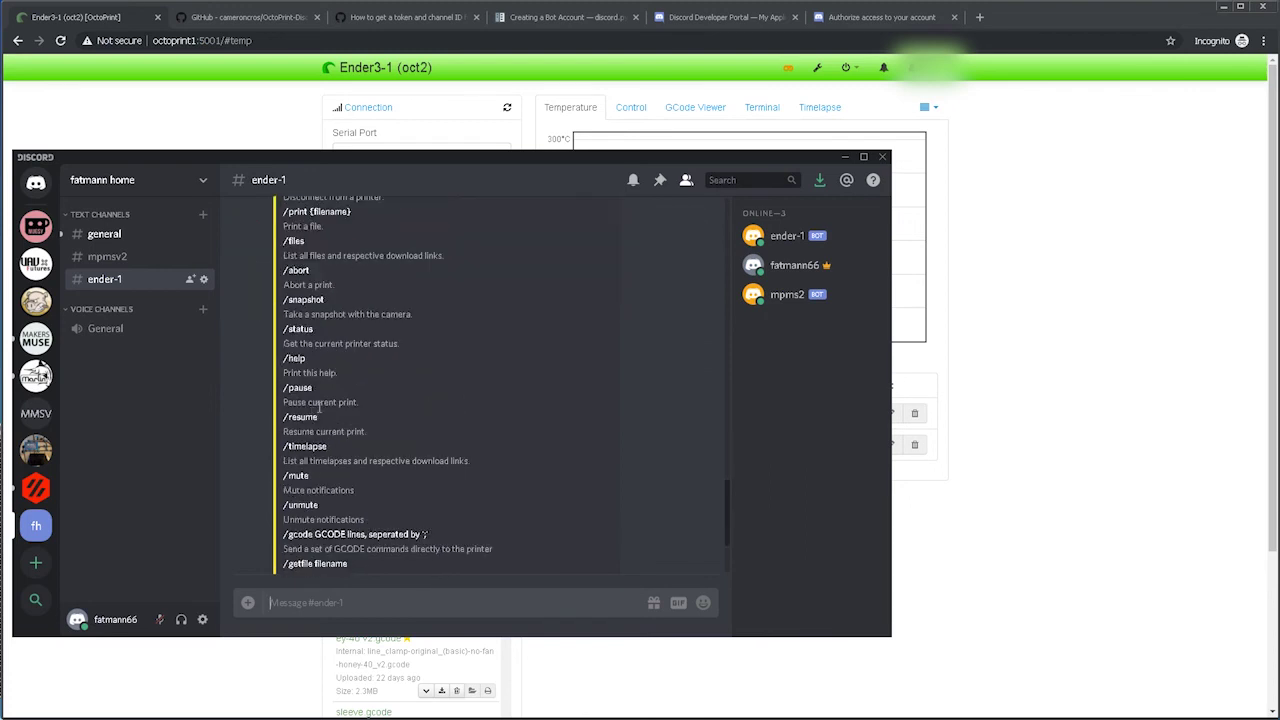
scroll(330, 433, "down", 1)
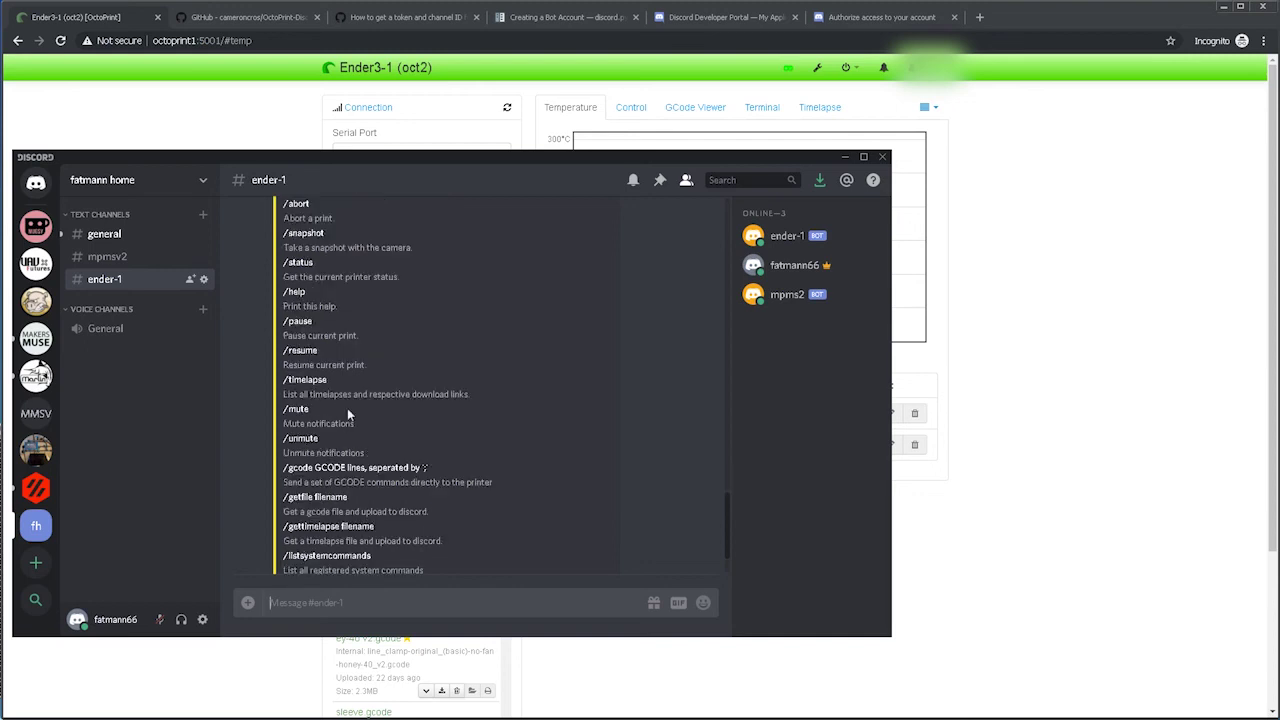
scroll(372, 502, "down", 1)
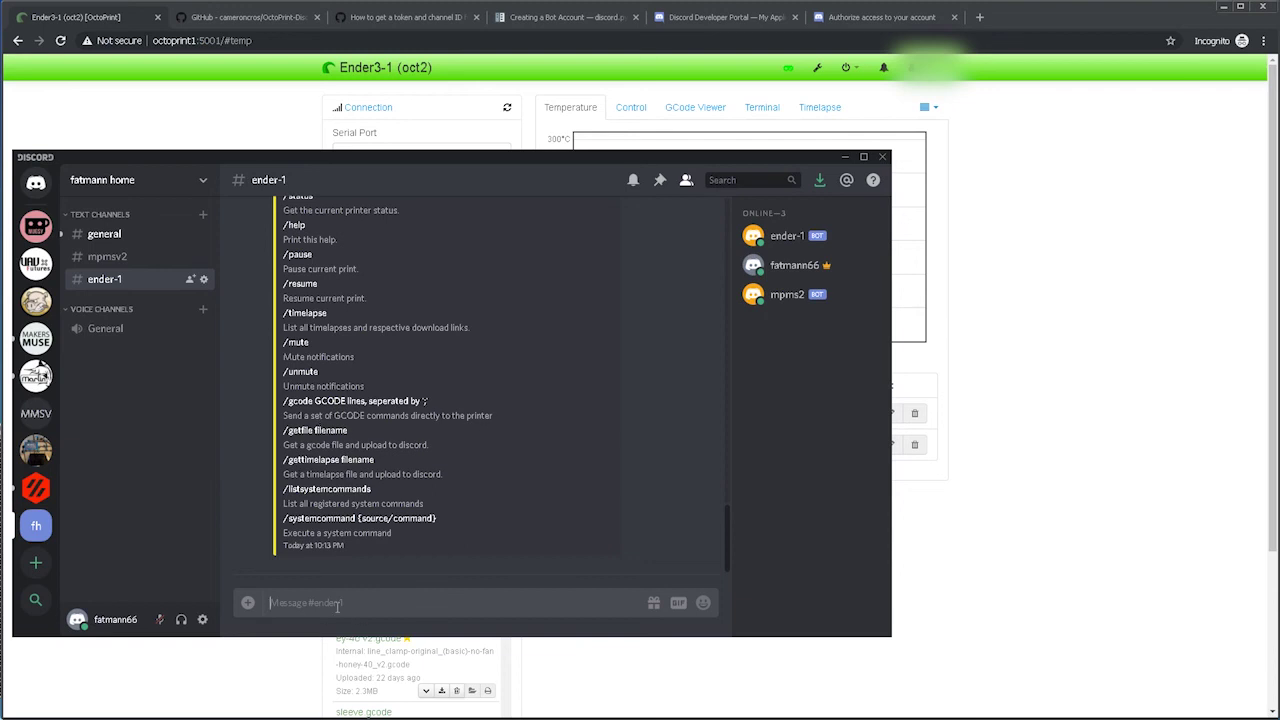
type("/status")
key("Return")
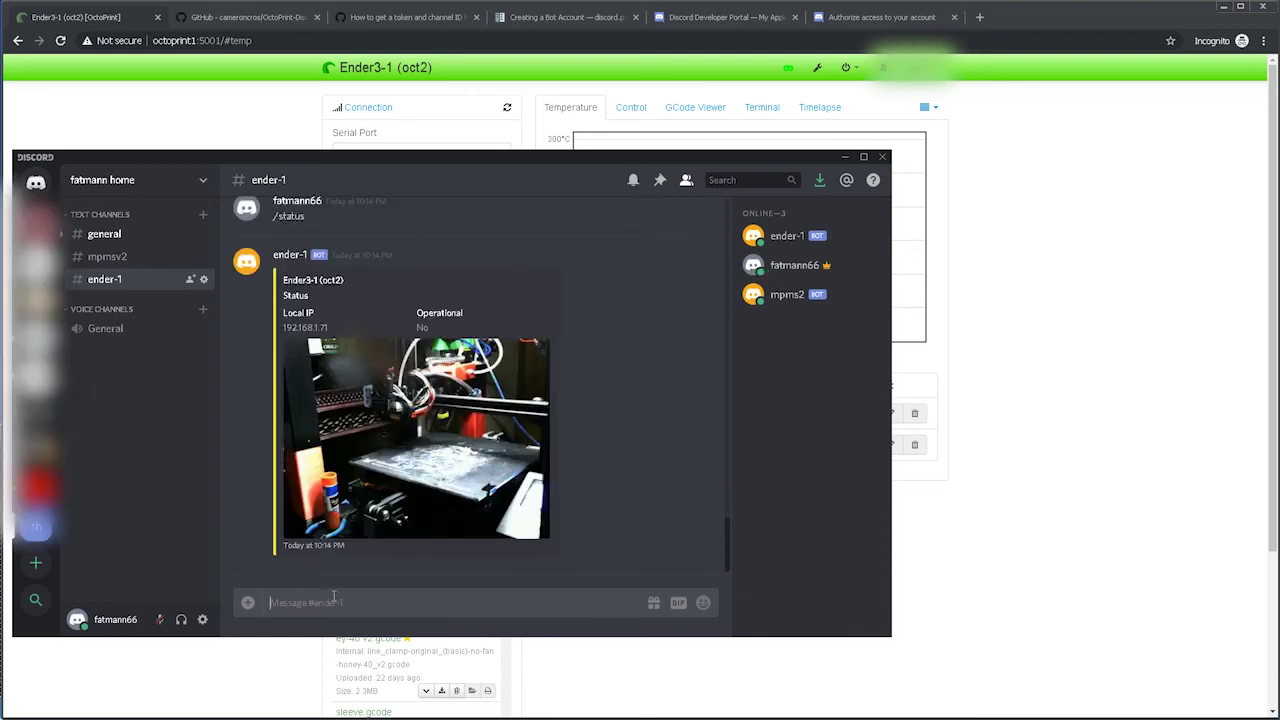